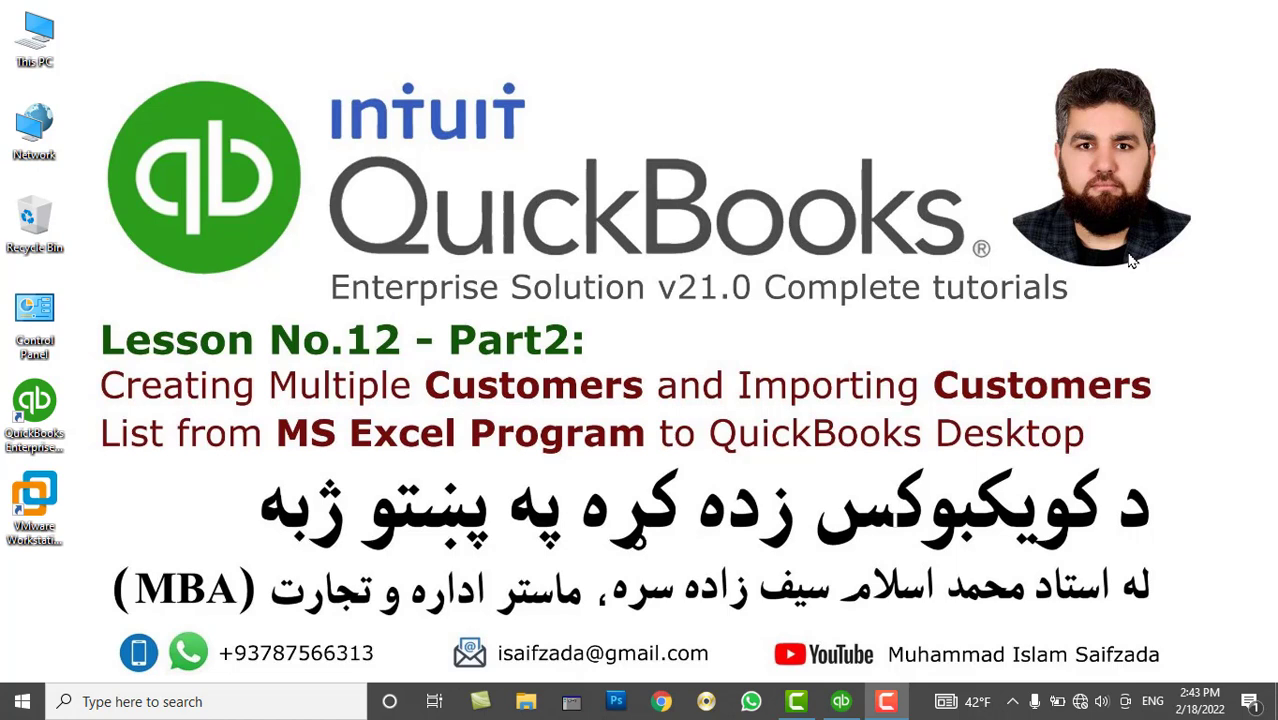
Bring QuickBooks forward, open the Customer Center and collapse the My Shortcuts sidebar
{"action": "left_click", "coordinate": [841, 702]}
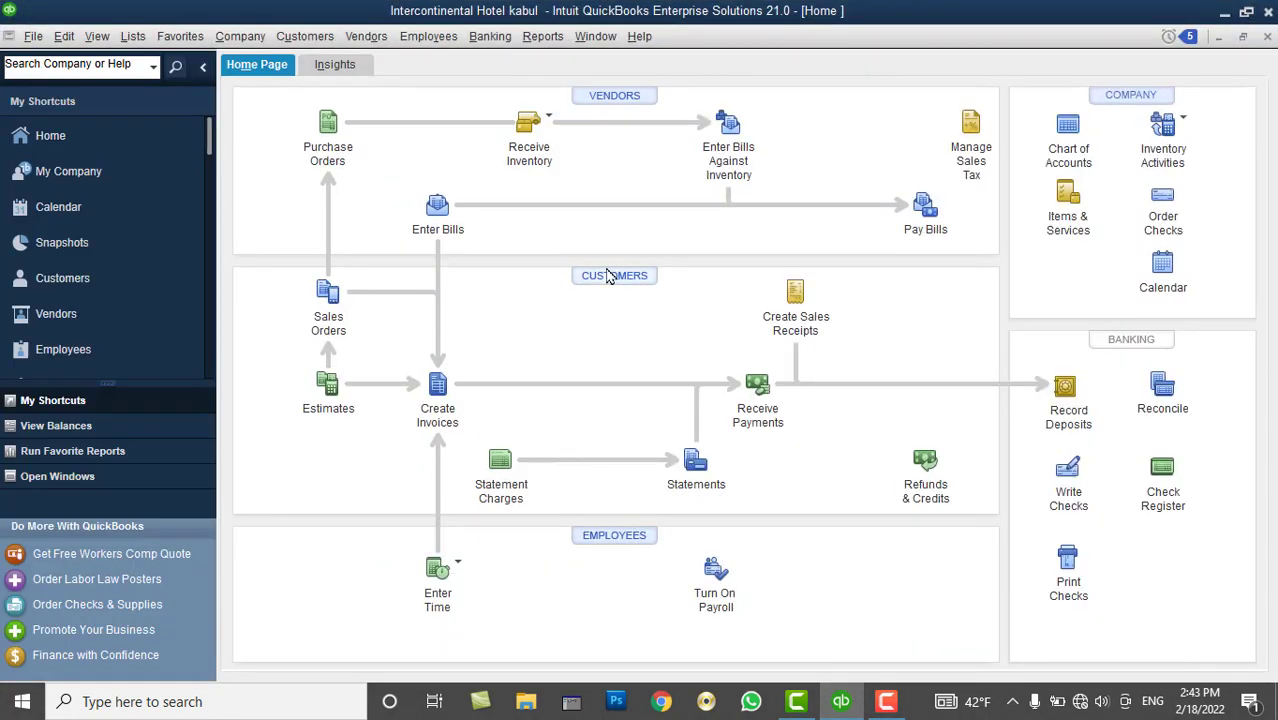
{"action": "left_click", "coordinate": [620, 281]}
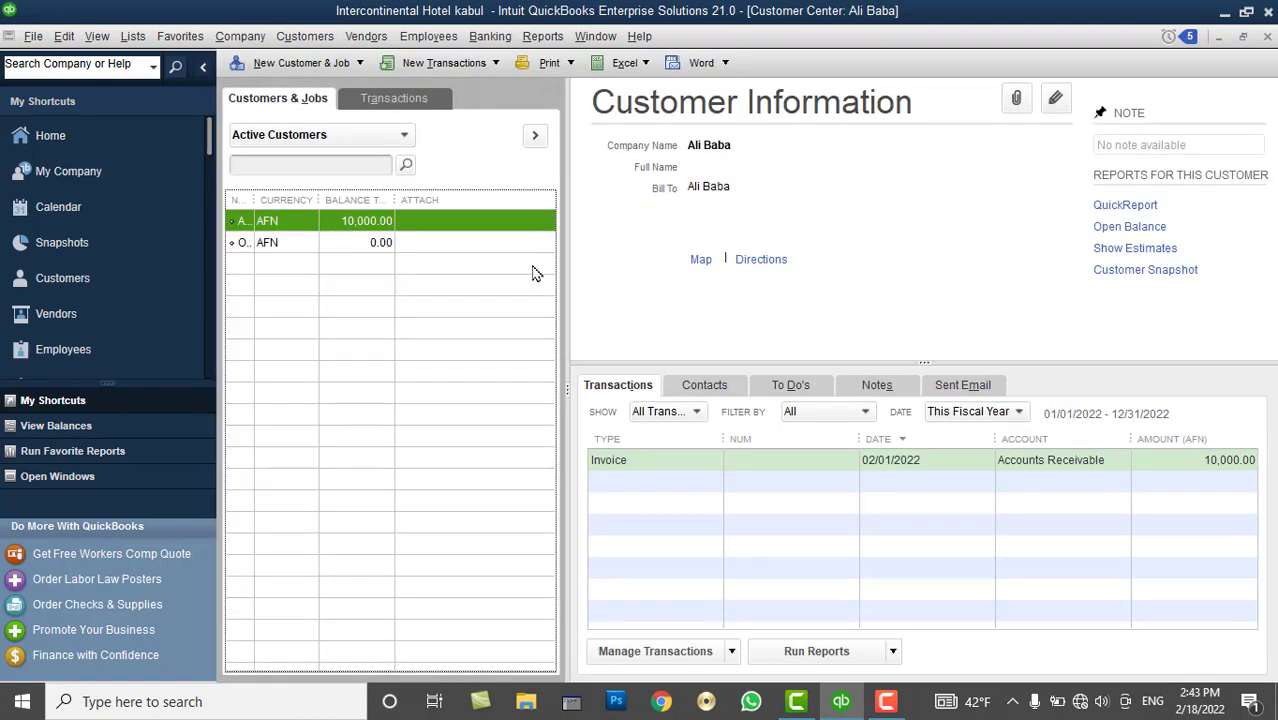
{"action": "left_click", "coordinate": [204, 70]}
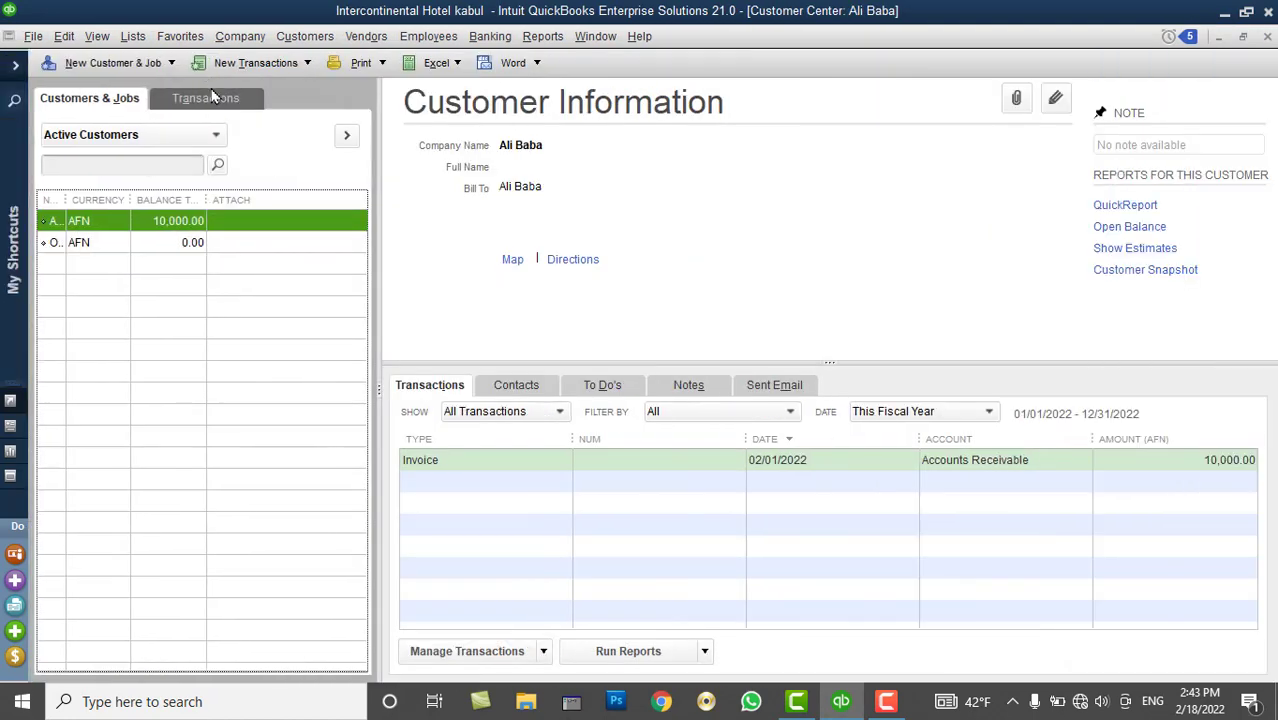
{"action": "mouse_move", "coordinate": [66, 200]}
{"action": "left_mouse_down"}
{"action": "mouse_move", "coordinate": [108, 214]}
{"action": "mouse_move", "coordinate": [289, 214]}
{"action": "left_mouse_up"}
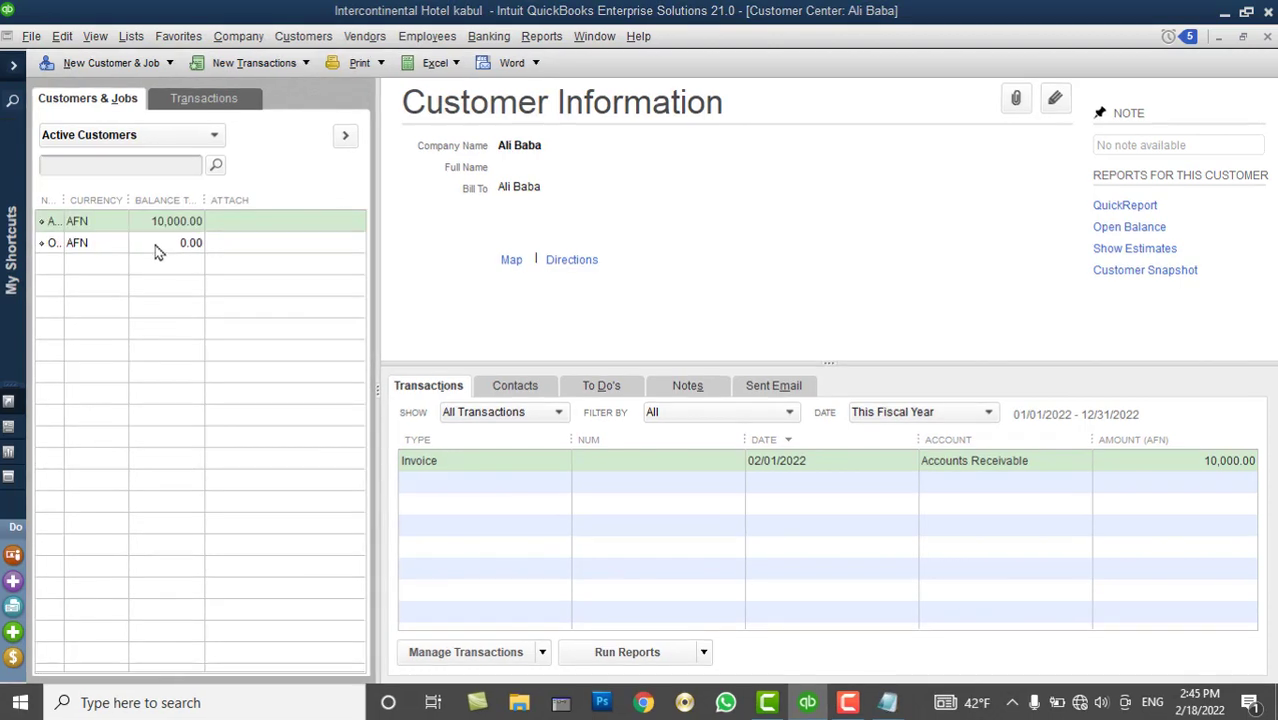
Open Add Multiple Customer:Jobs, select the empty row and dismiss the Time Saving Tip
{"action": "left_click", "coordinate": [104, 66]}
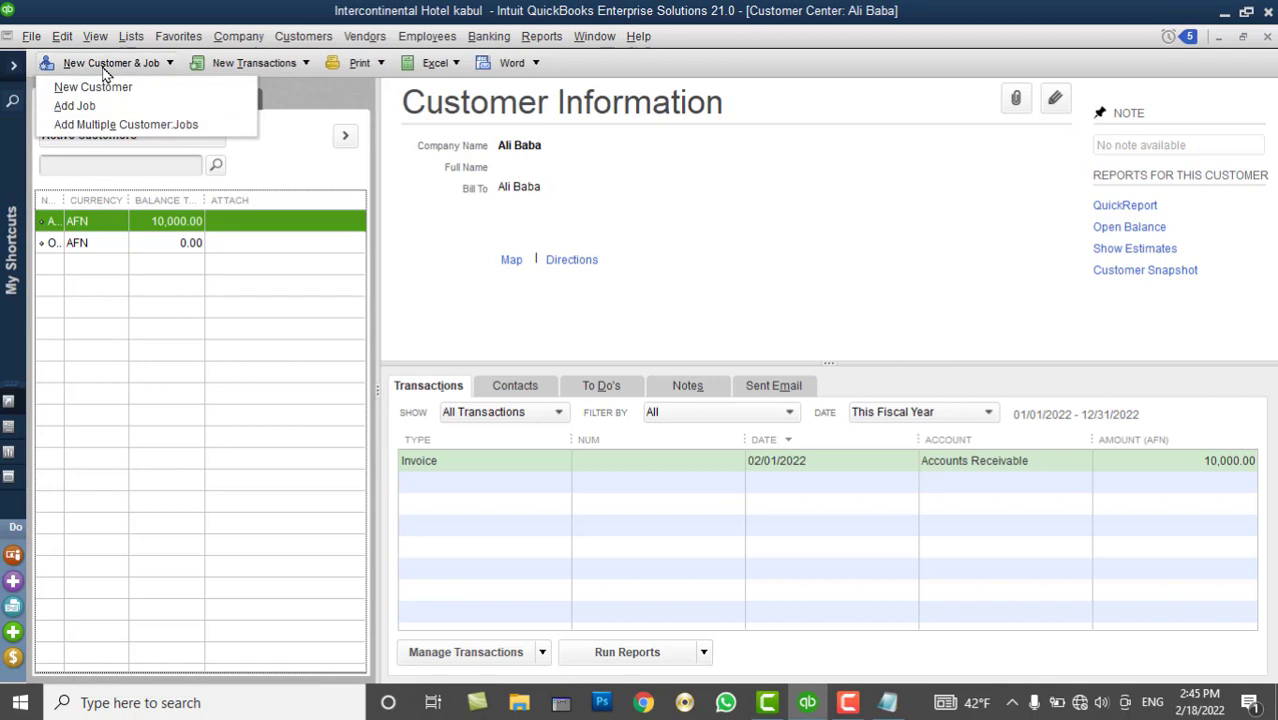
{"action": "left_click", "coordinate": [95, 127]}
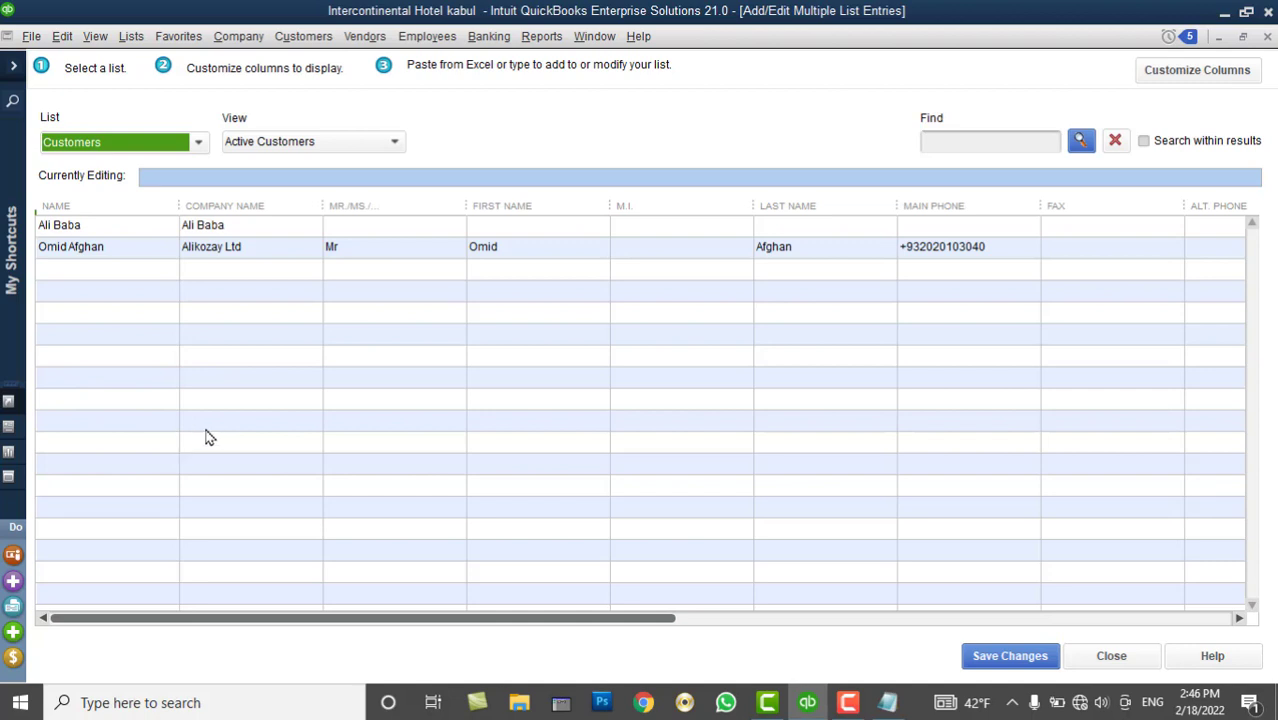
{"action": "left_click", "coordinate": [90, 276]}
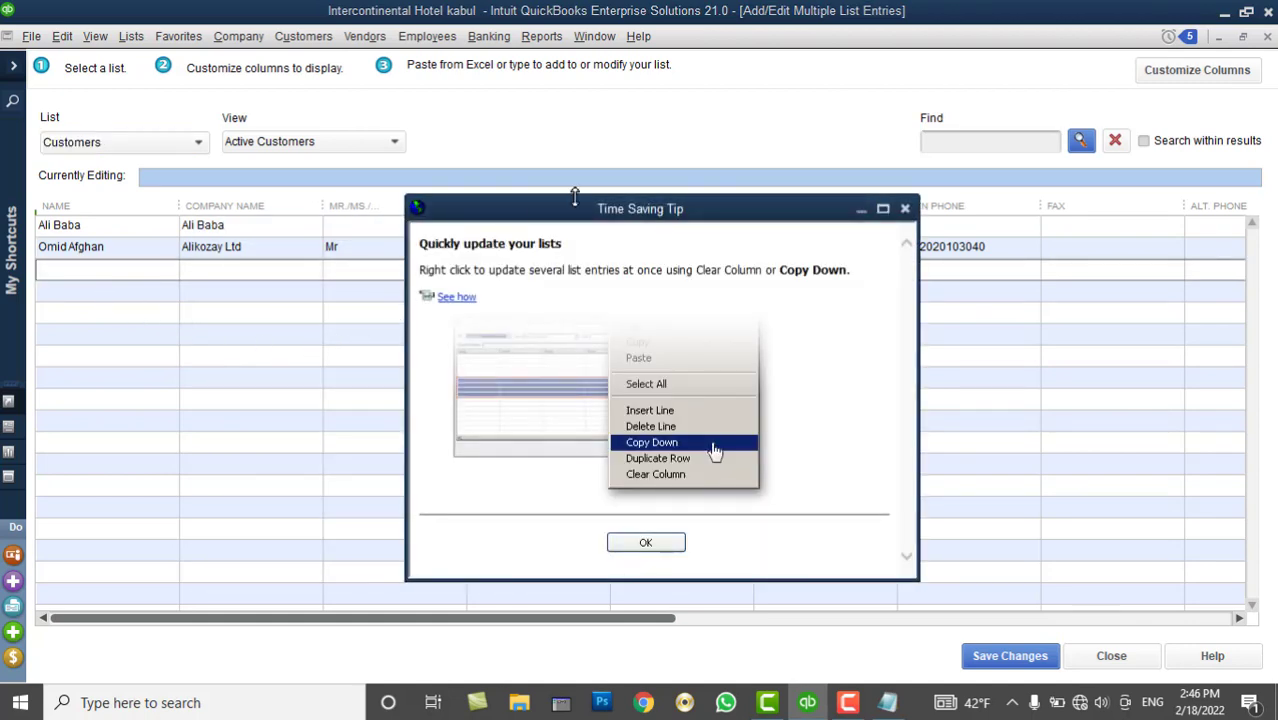
{"action": "left_click", "coordinate": [646, 543]}
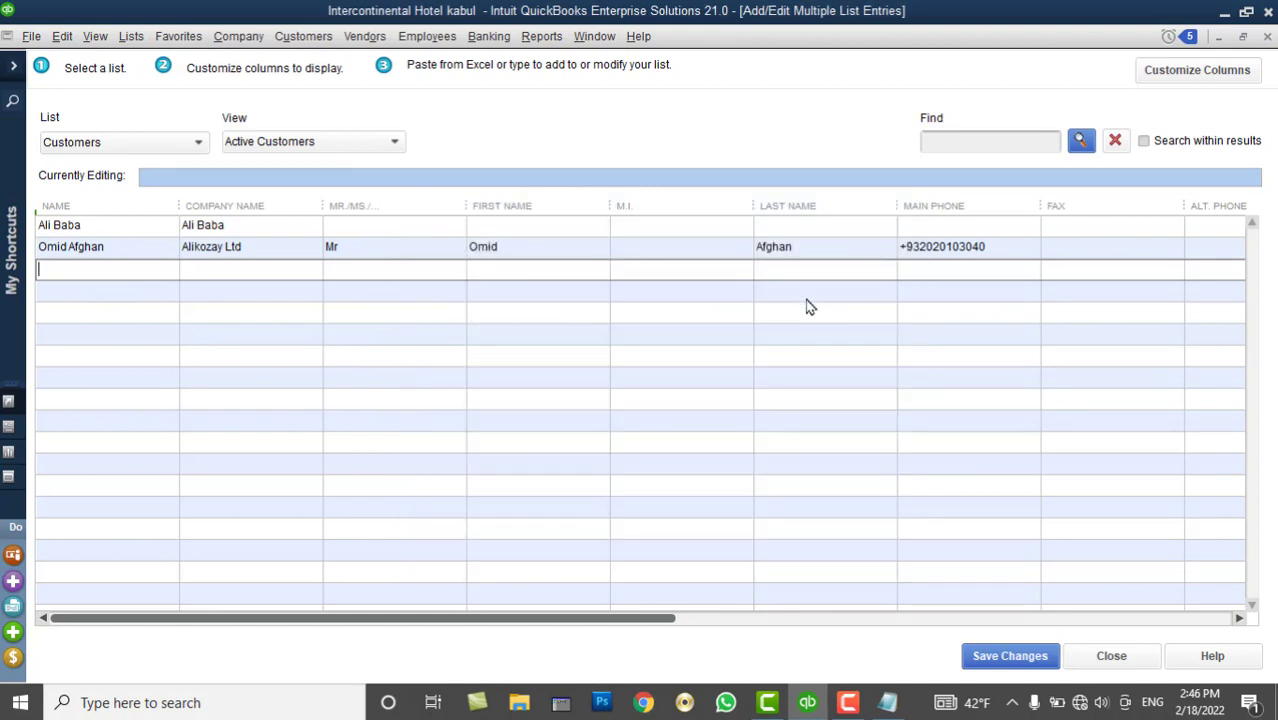
Enter the new customer's name, construction company name and title Mr. in the empty row
{"action": "left_click", "coordinate": [106, 270]}
{"action": "left_click", "coordinate": [250, 269]}
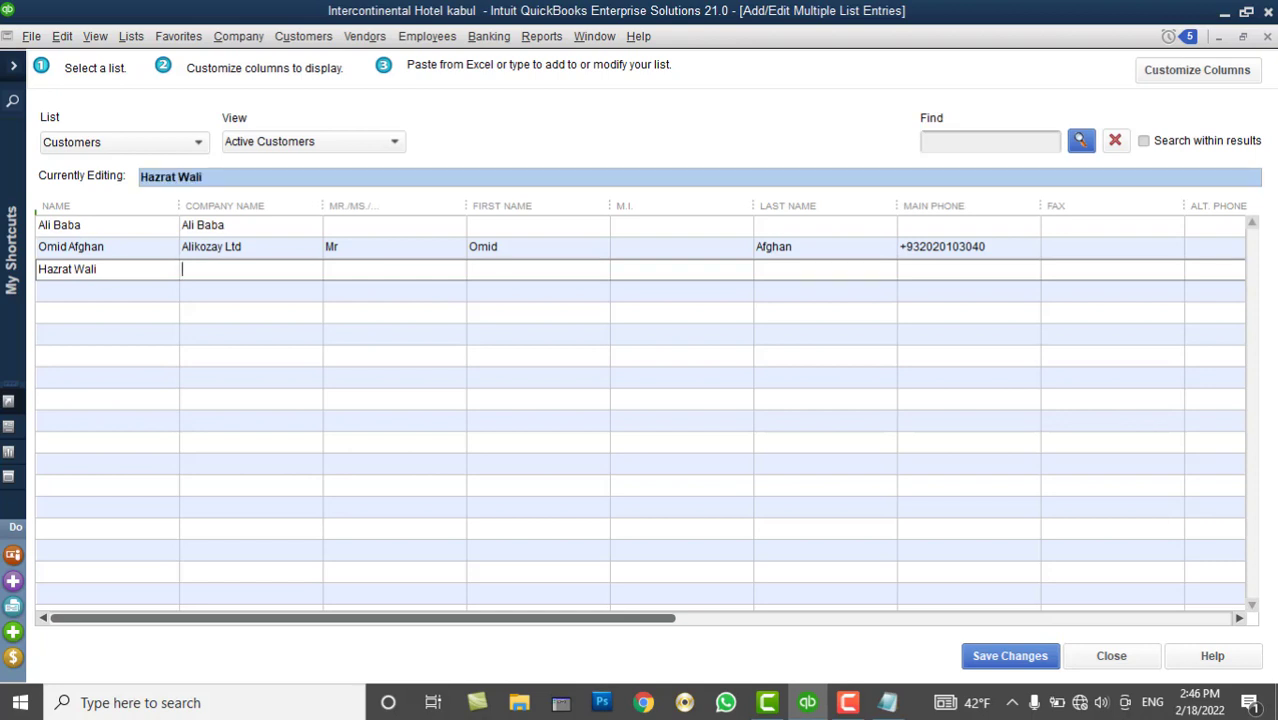
{"action": "type", "text": " & Brother"}
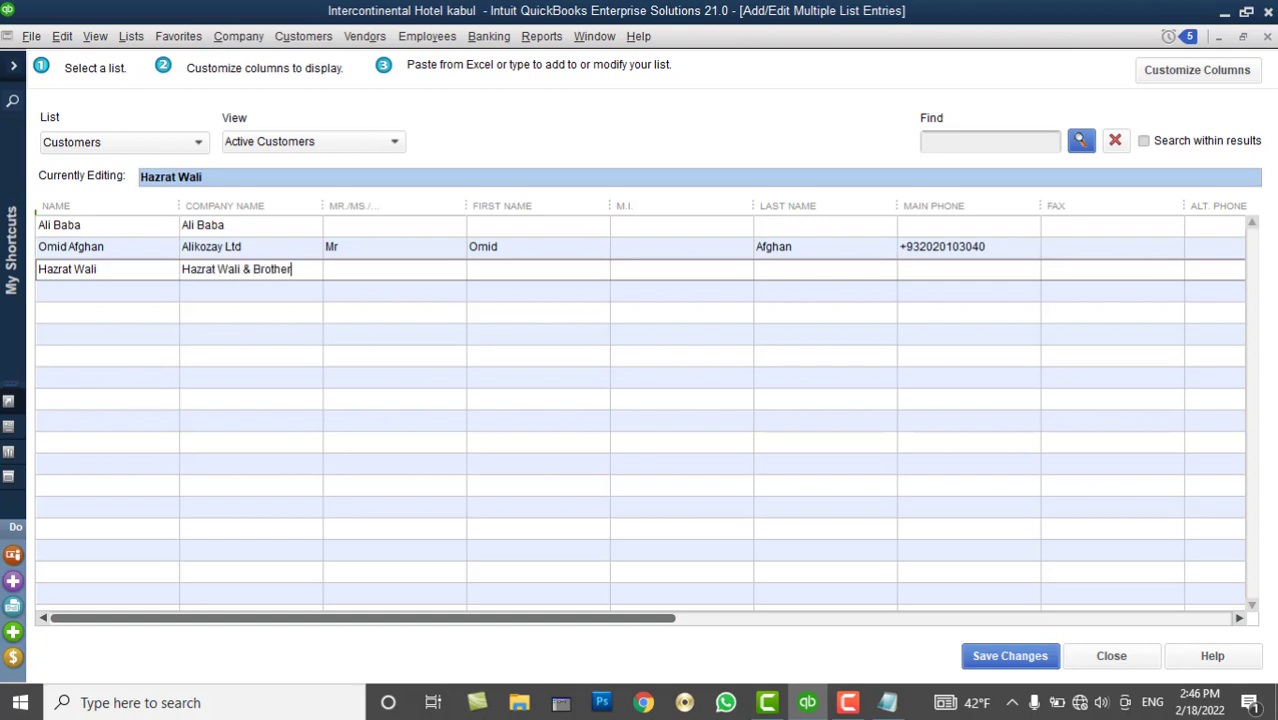
{"action": "type", "text": "s"}
{"action": "type", "text": " Const"}
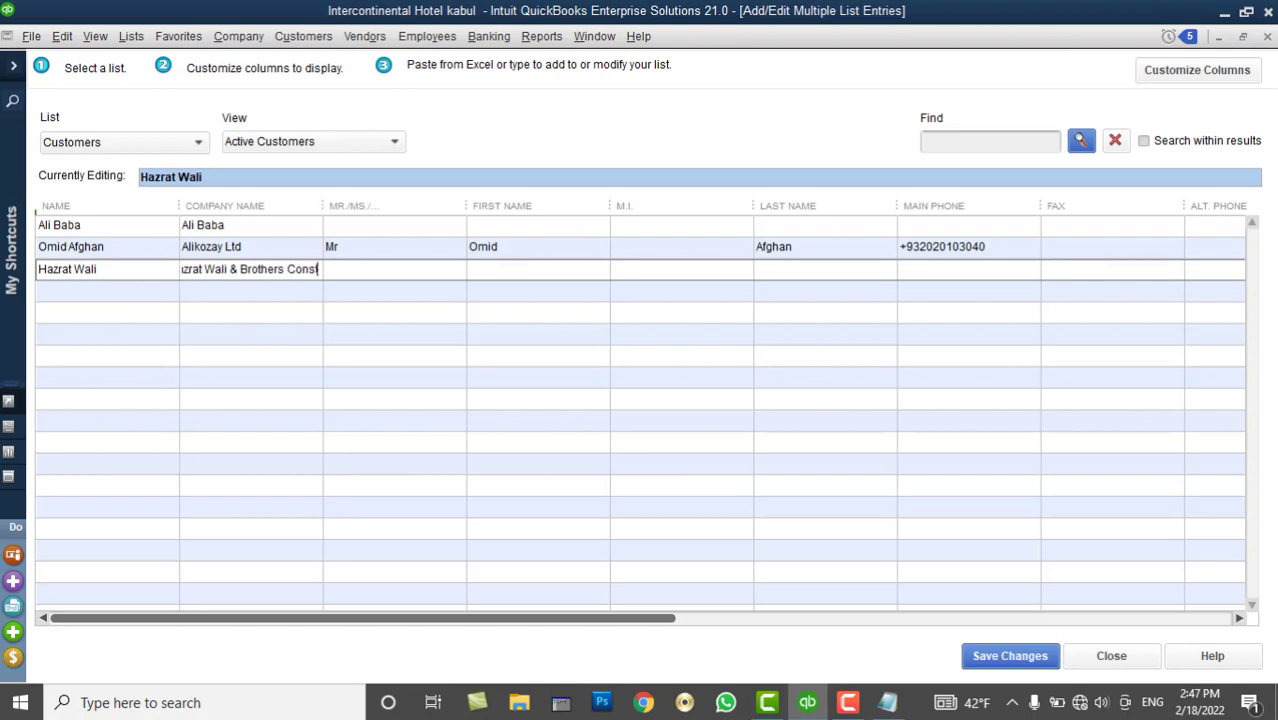
{"action": "type", "text": "ruction"}
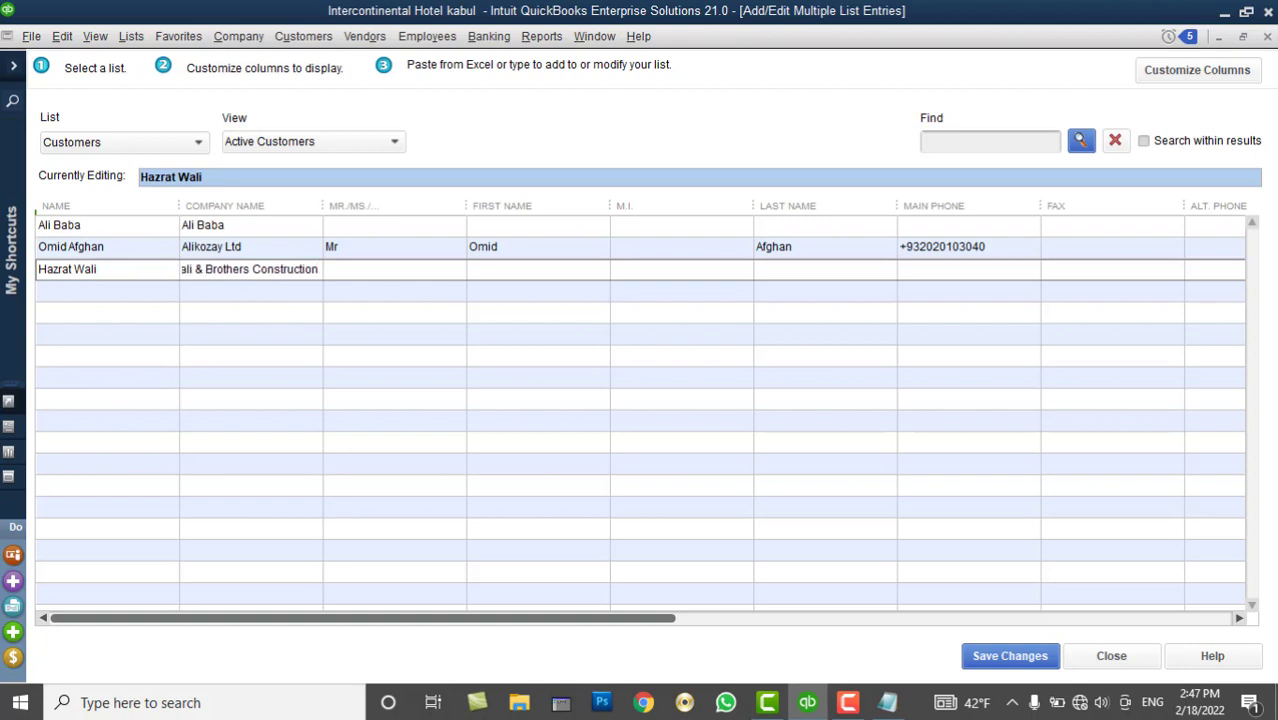
{"action": "type", "text": " Compa"}
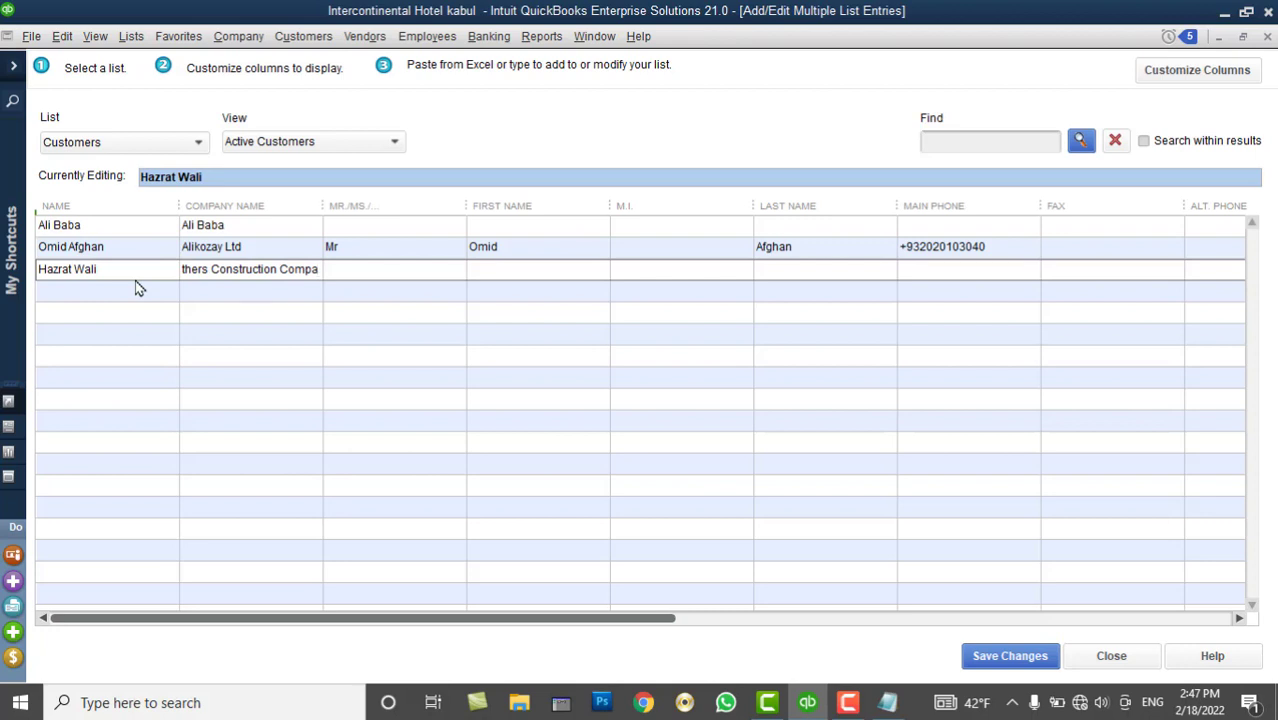
{"action": "key", "text": "BackSpace"}
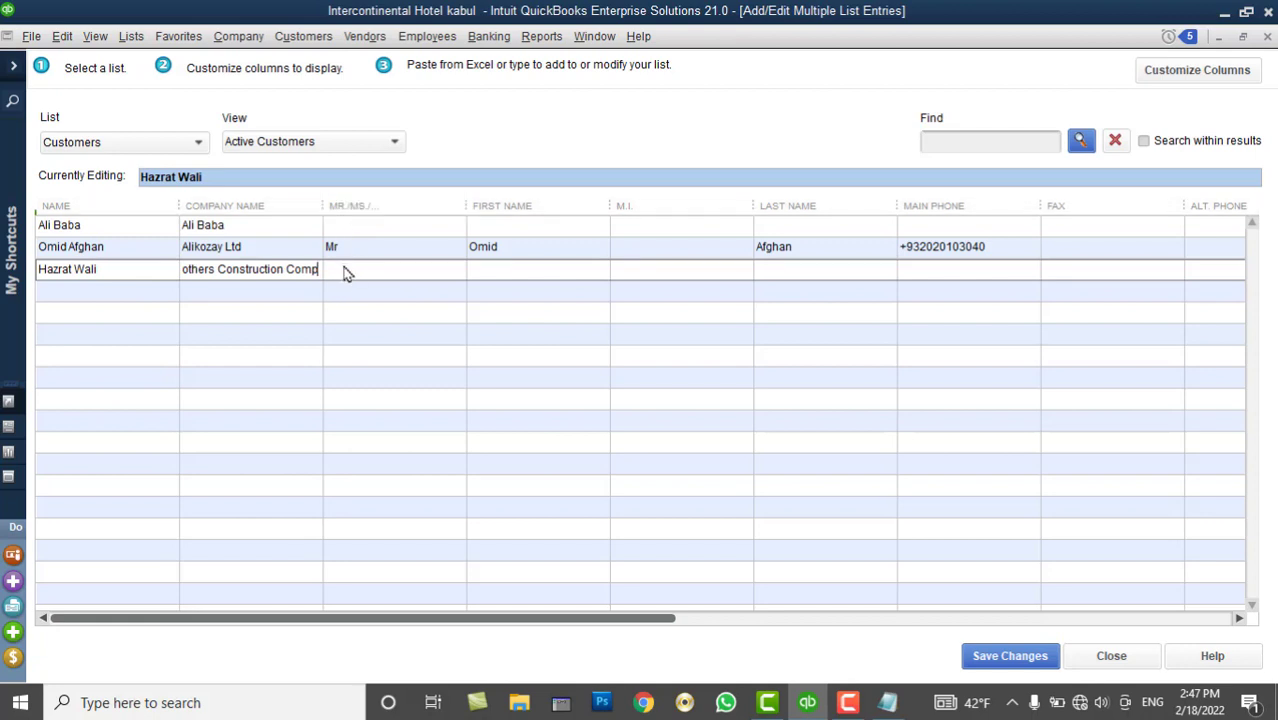
{"action": "left_click", "coordinate": [347, 274]}
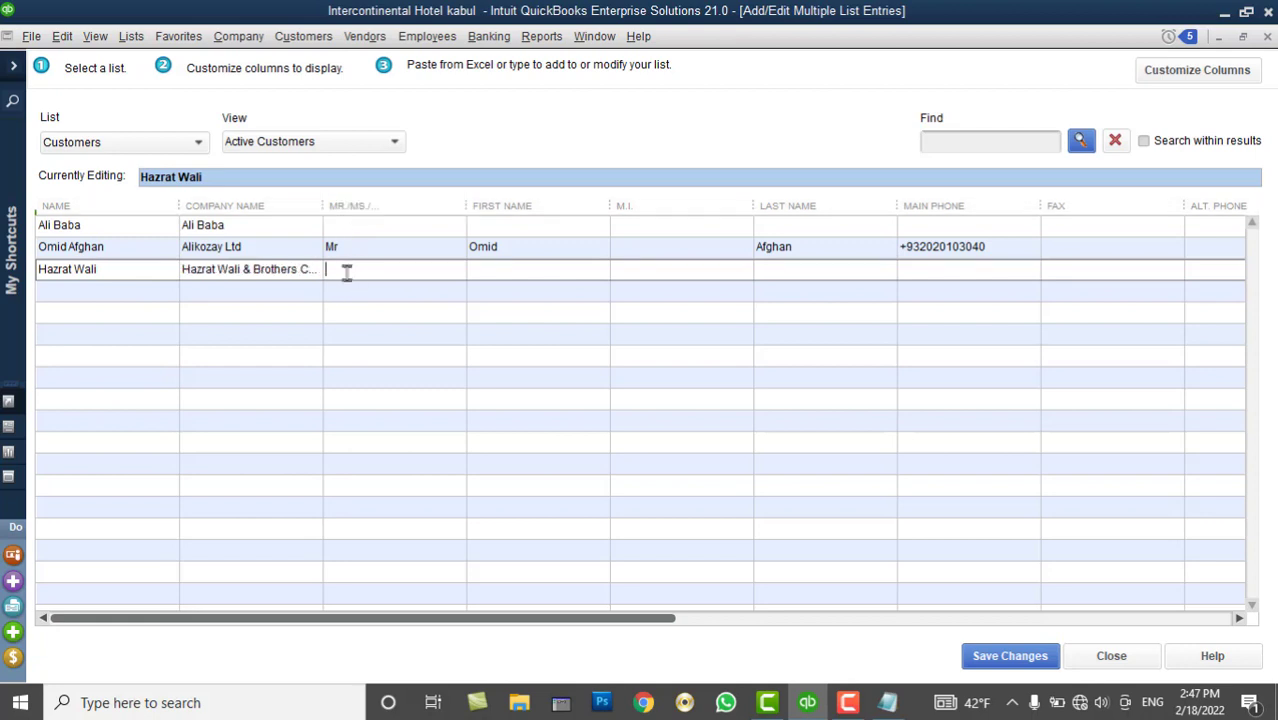
{"action": "type", "text": "Mr"}
Fill in the first and last name and the main phone, replacing the leading 0 with +93
{"action": "left_click", "coordinate": [492, 268]}
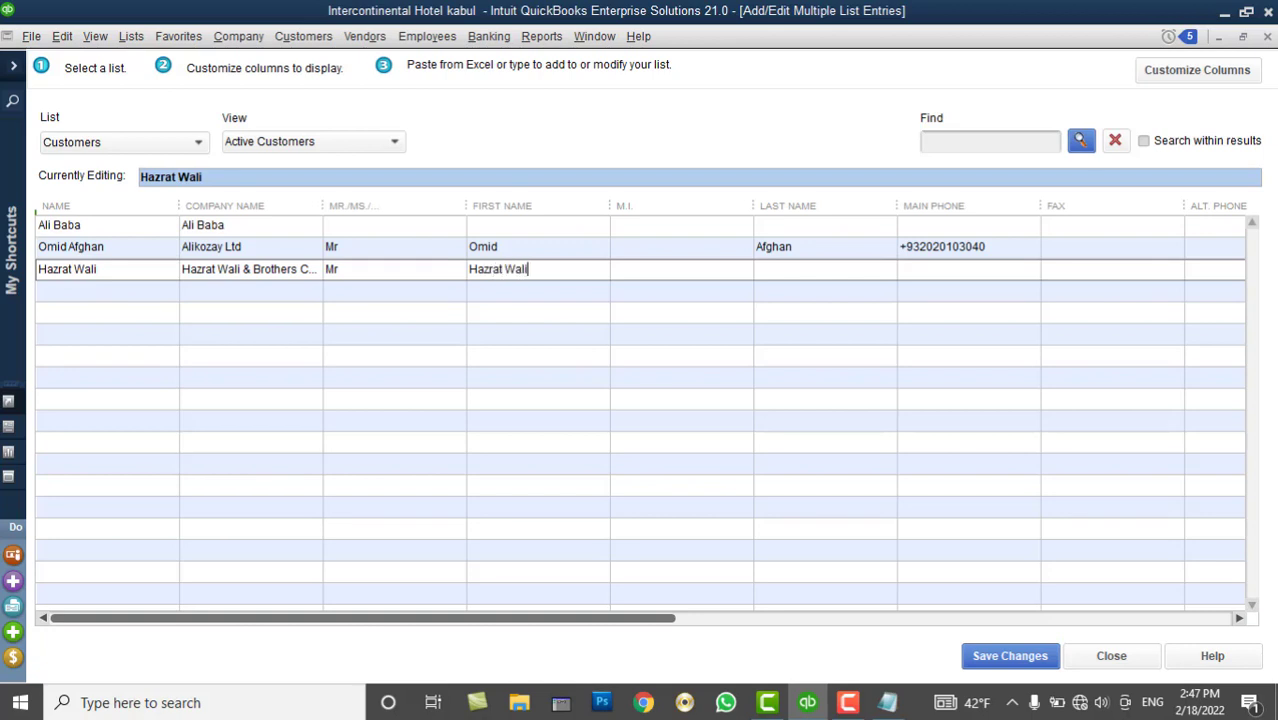
{"action": "key", "text": "Tab"}
{"action": "left_click", "coordinate": [915, 268]}
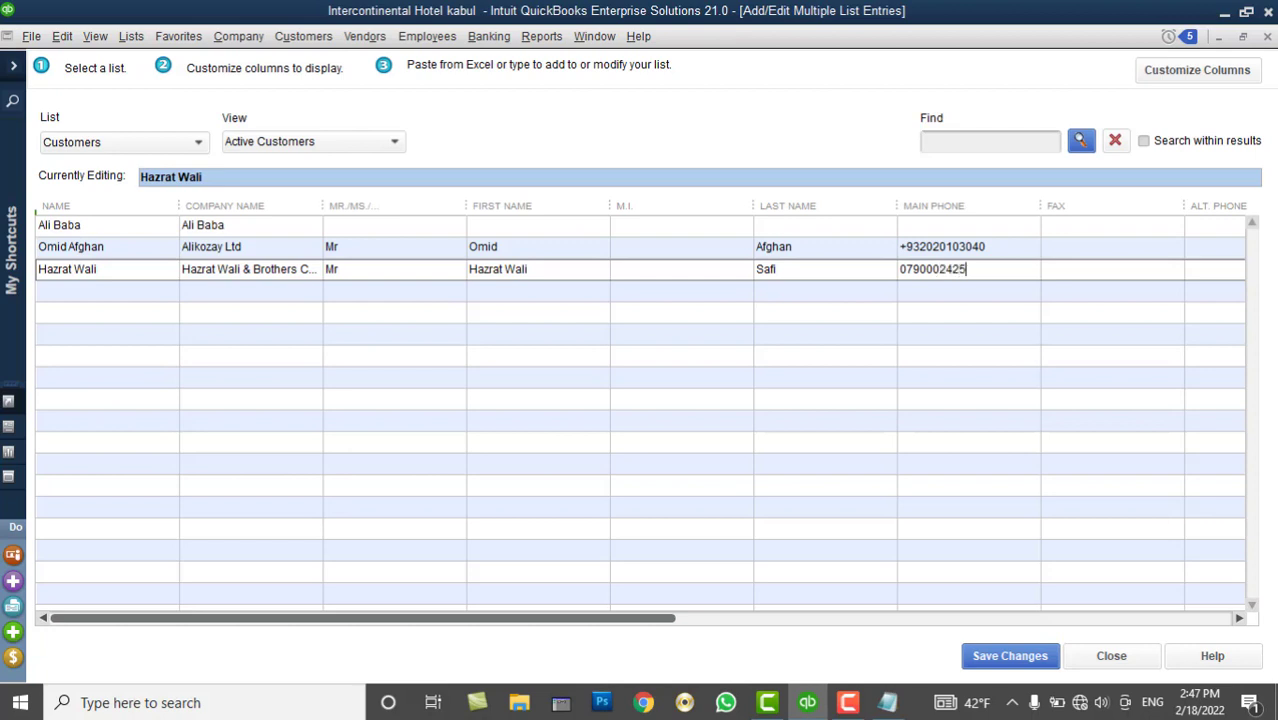
{"action": "left_click", "coordinate": [980, 295]}
{"action": "left_click", "coordinate": [905, 270]}
{"action": "type", "text": "+93"}
{"action": "mouse_move", "coordinate": [668, 619]}
{"action": "left_mouse_down"}
{"action": "mouse_move", "coordinate": [1265, 627]}
{"action": "mouse_move", "coordinate": [1072, 607]}
{"action": "mouse_move", "coordinate": [1161, 582]}
{"action": "mouse_move", "coordinate": [870, 568]}
{"action": "left_mouse_up"}
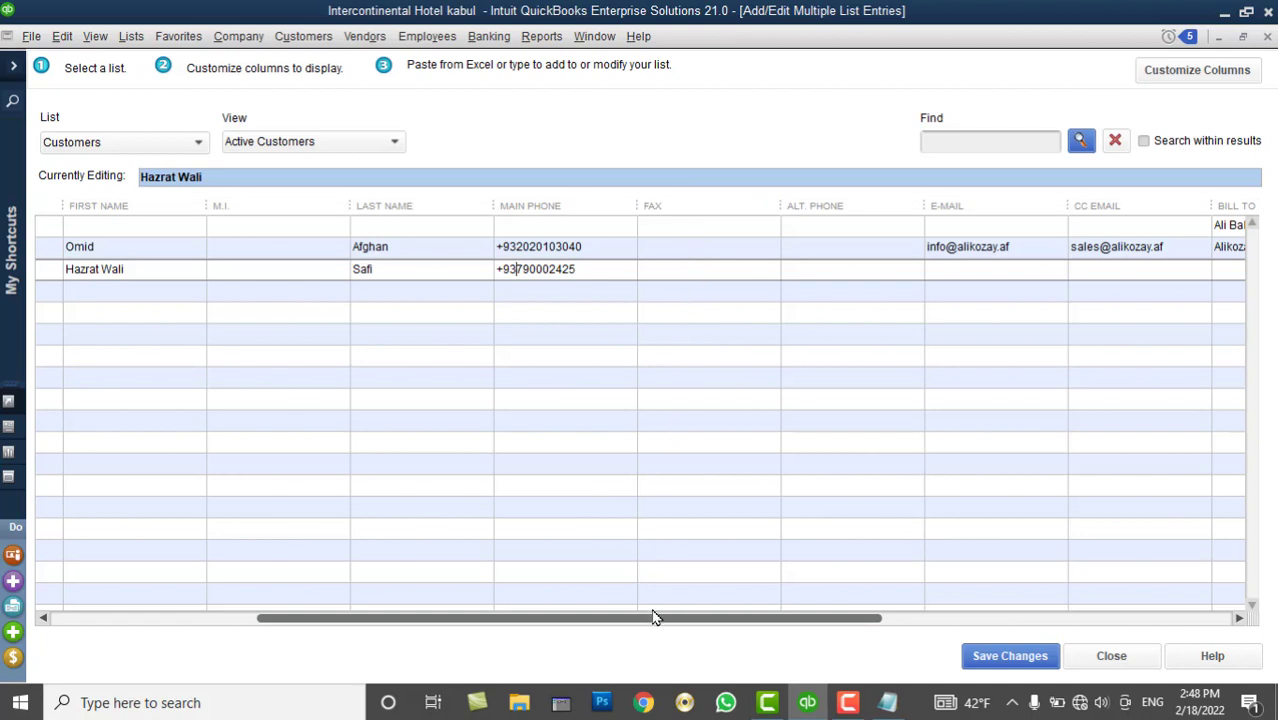
{"action": "left_click_drag", "start_coordinate": [656, 618], "coordinate": [546, 620]}
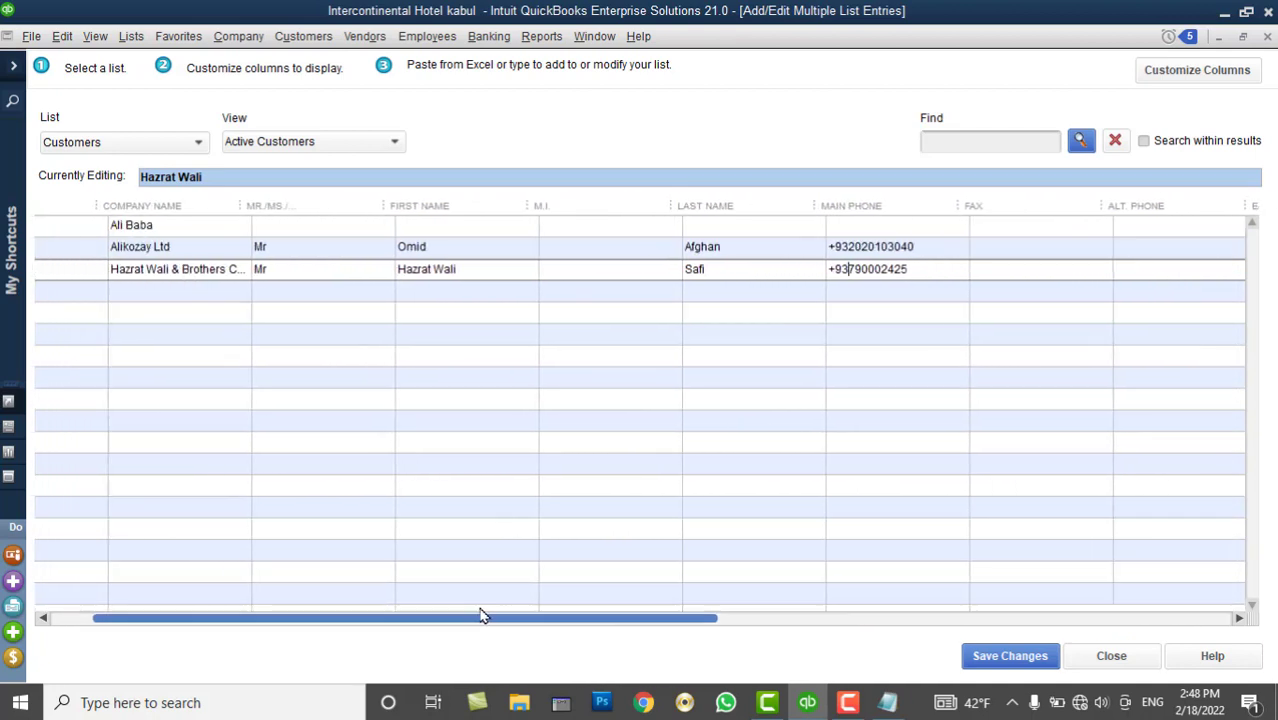
{"action": "left_click_drag", "start_coordinate": [510, 615], "coordinate": [442, 617]}
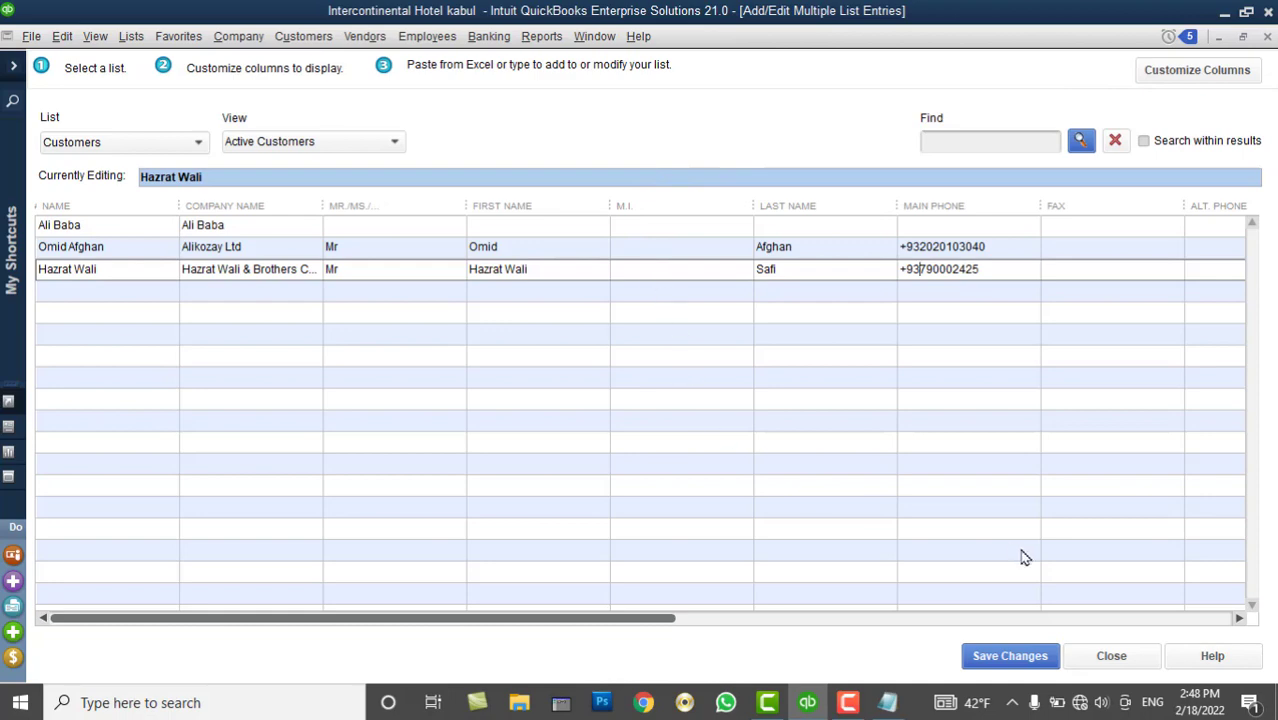
Open Customize Columns, drag it aside and scroll through the available columns
{"action": "left_click", "coordinate": [1233, 78]}
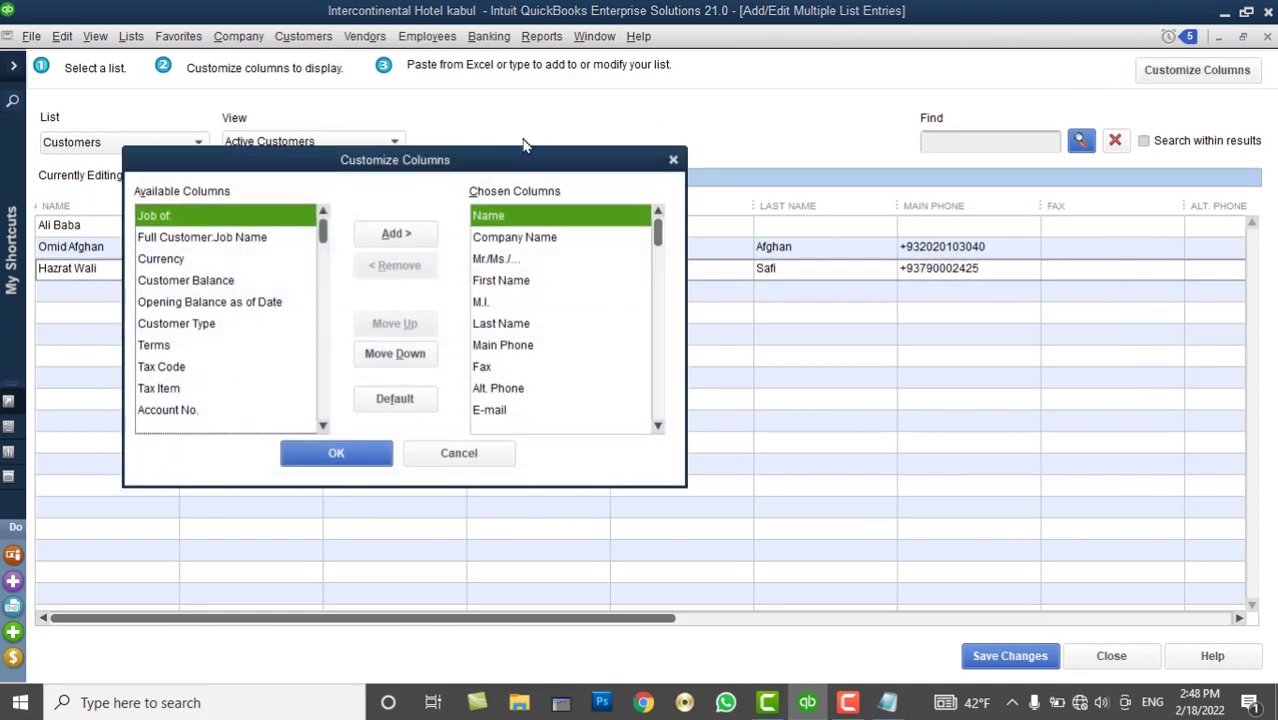
{"action": "left_click_drag", "start_coordinate": [507, 170], "coordinate": [785, 109]}
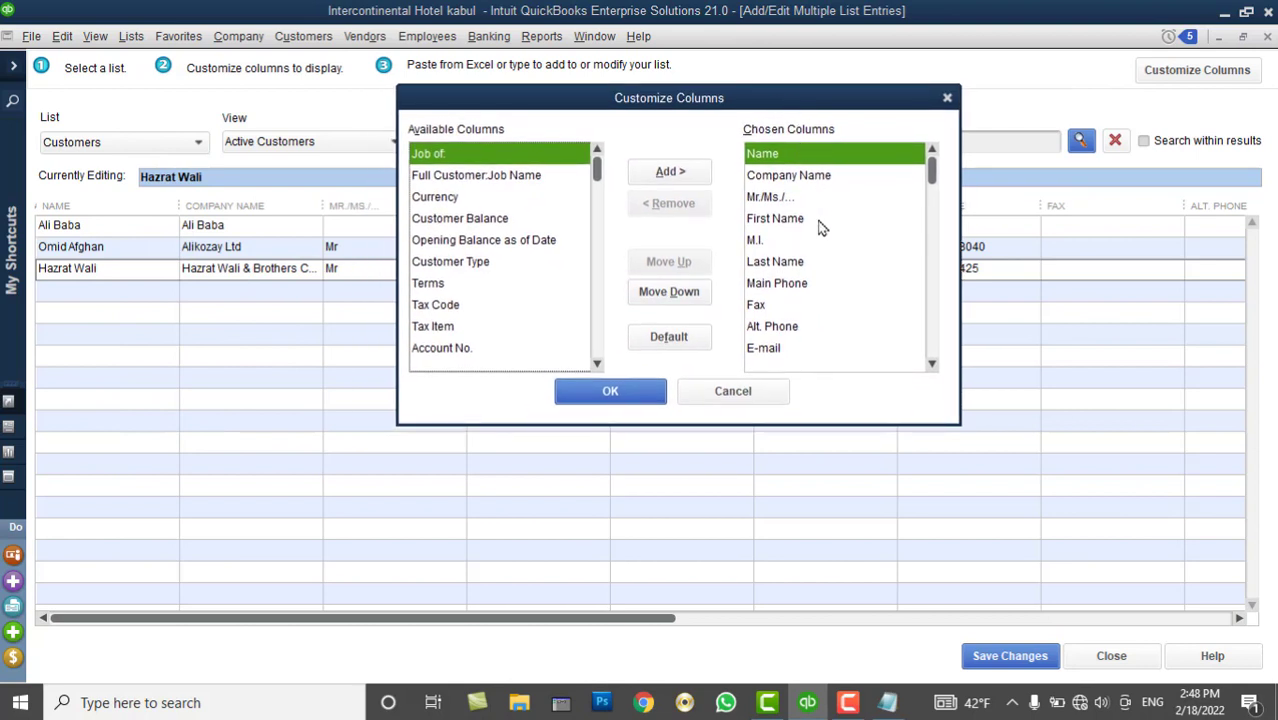
{"action": "scroll", "coordinate": [820, 235], "scroll_direction": "down", "scroll_amount": 2}
{"action": "scroll", "coordinate": [806, 222], "scroll_direction": "down", "scroll_amount": 2}
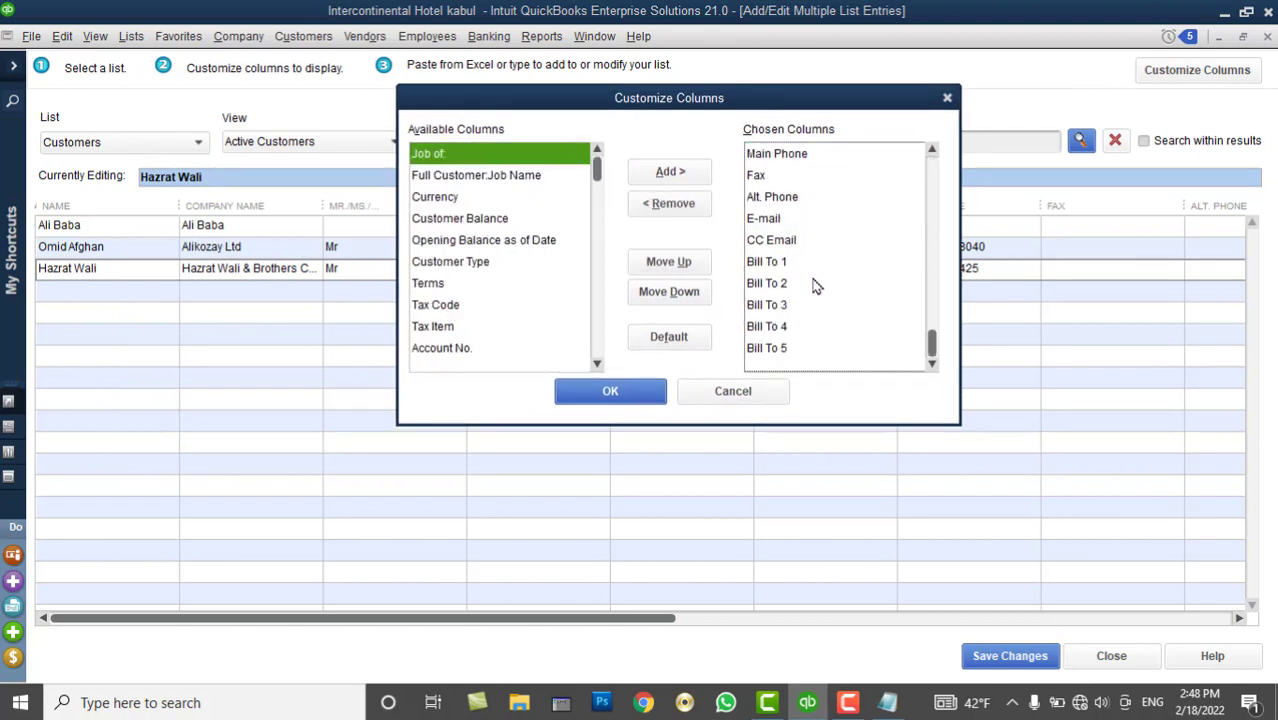
{"action": "scroll", "coordinate": [815, 287], "scroll_direction": "up", "scroll_amount": 2}
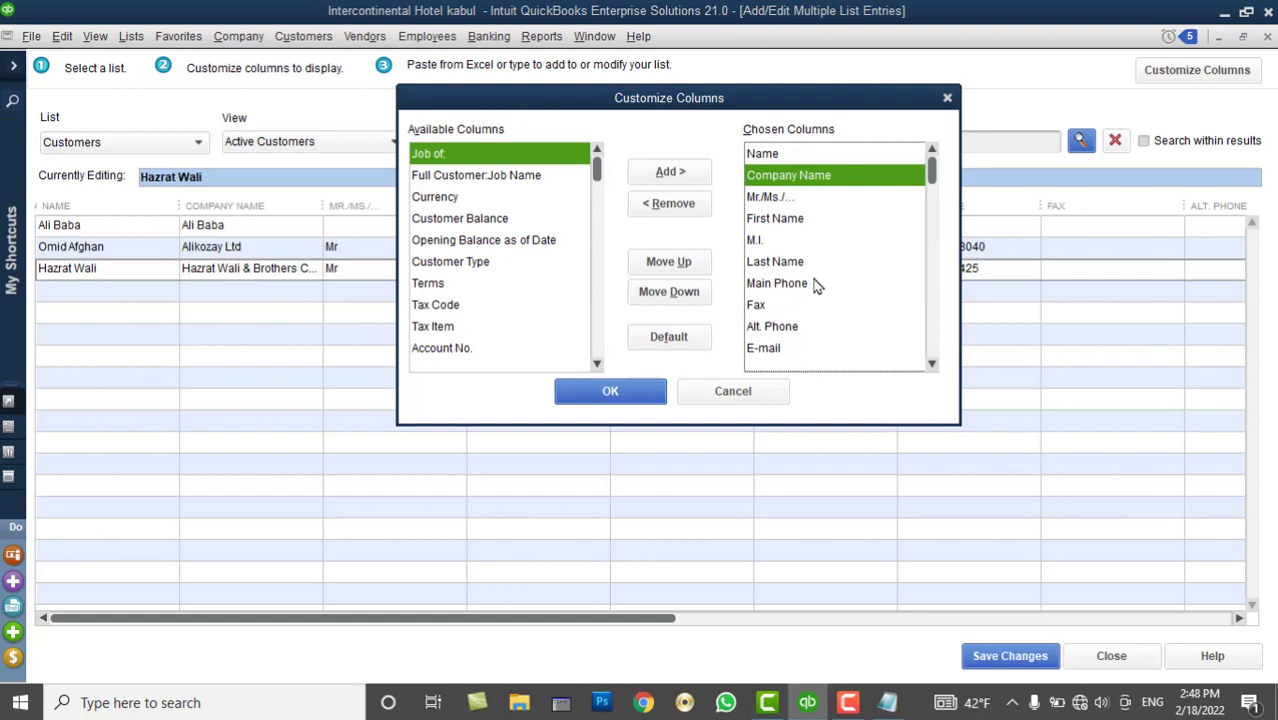
Select Opening Balance as of Date and M.I., then shift the dialog further right
{"action": "left_click", "coordinate": [482, 242]}
{"action": "scroll", "coordinate": [480, 275], "scroll_direction": "down", "scroll_amount": 1}
{"action": "scroll", "coordinate": [482, 300], "scroll_direction": "down", "scroll_amount": 2}
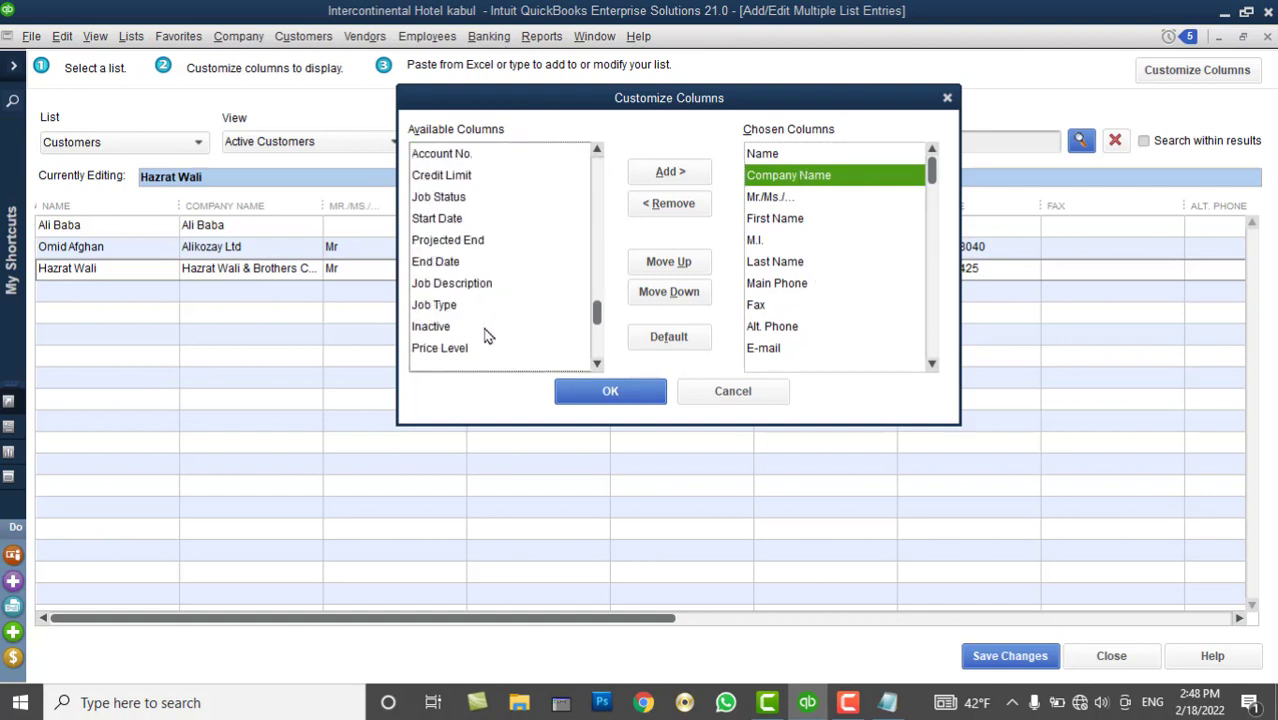
{"action": "scroll", "coordinate": [455, 288], "scroll_direction": "down", "scroll_amount": 1}
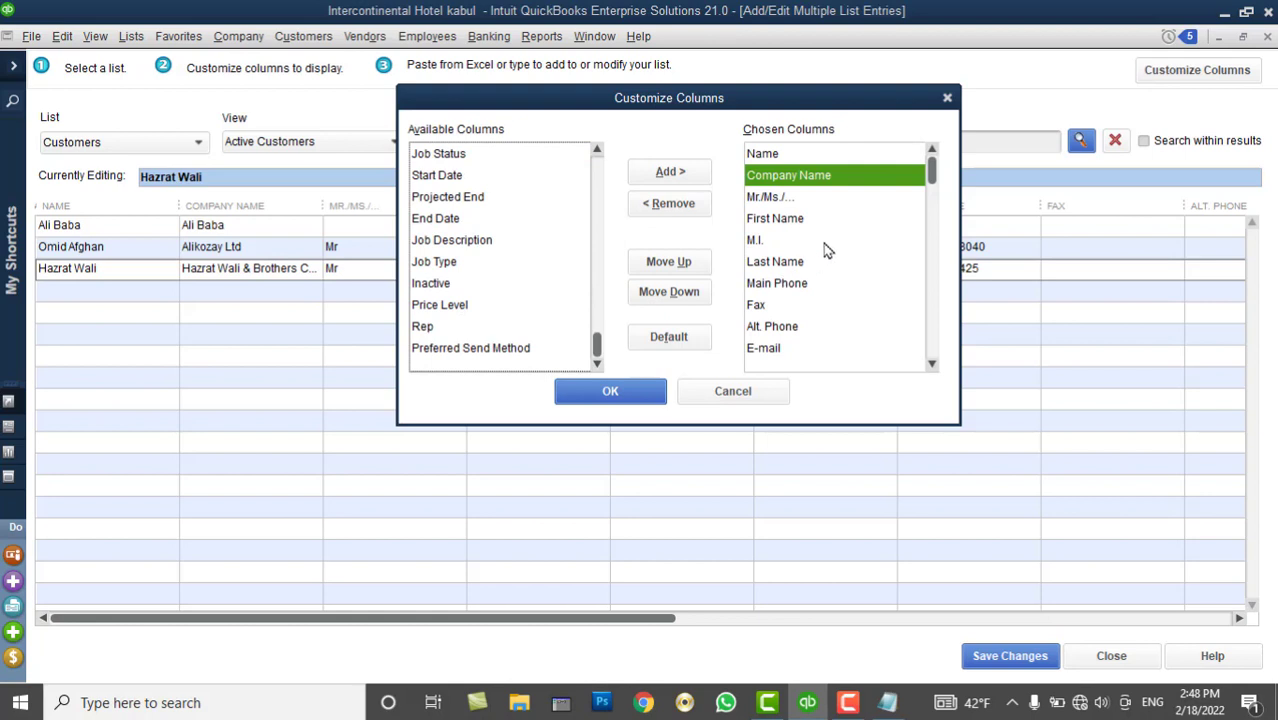
{"action": "scroll", "coordinate": [539, 228], "scroll_direction": "up", "scroll_amount": 2}
{"action": "scroll", "coordinate": [539, 228], "scroll_direction": "up", "scroll_amount": 2}
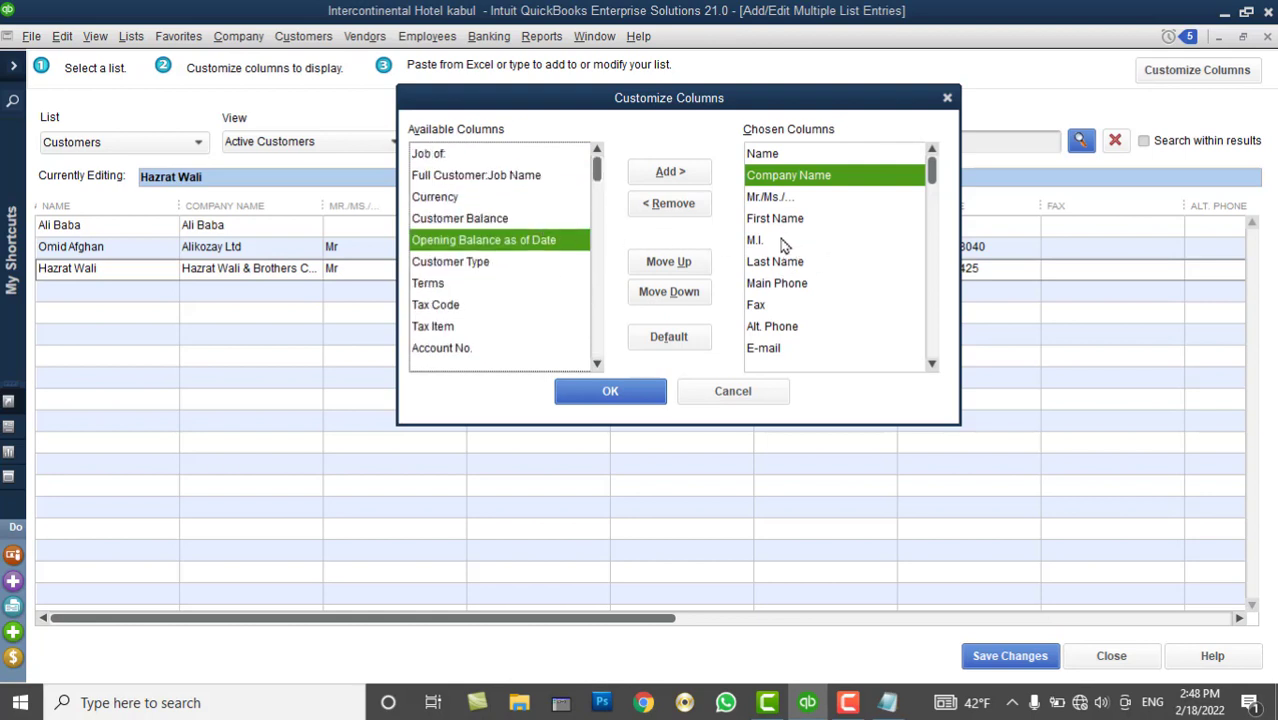
{"action": "left_click", "coordinate": [785, 245]}
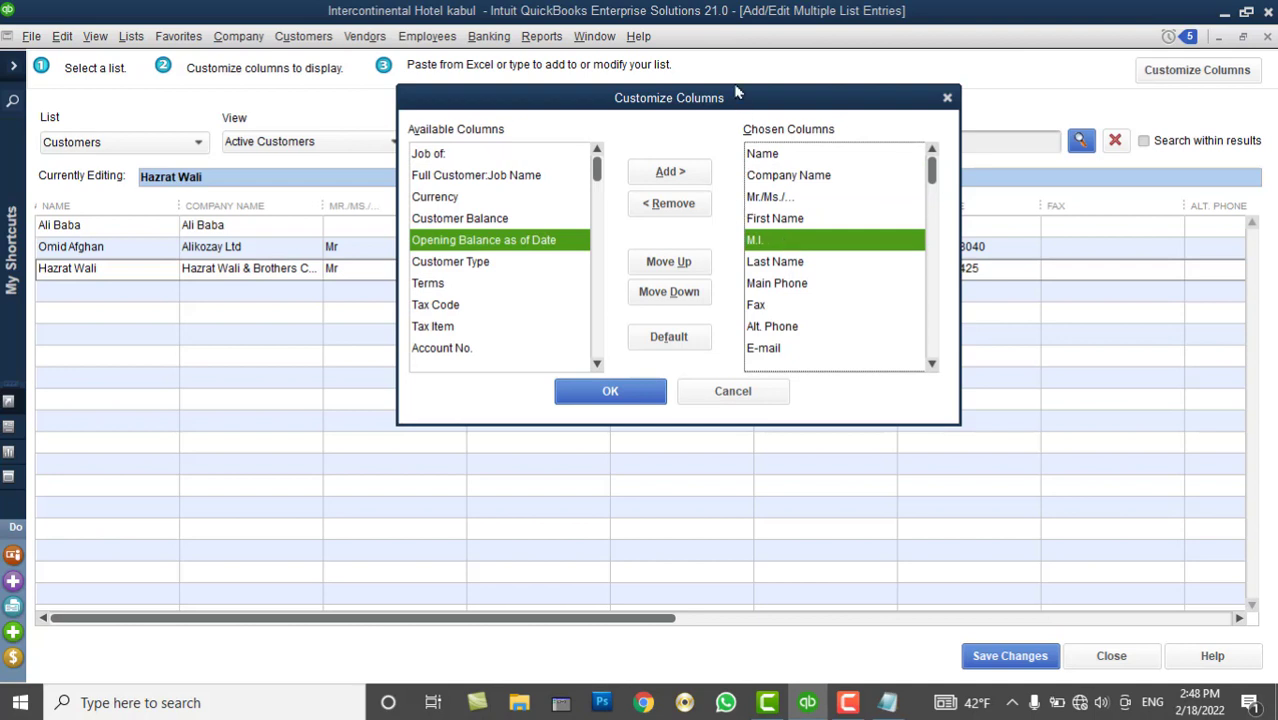
{"action": "left_click_drag", "start_coordinate": [740, 95], "coordinate": [991, 98]}
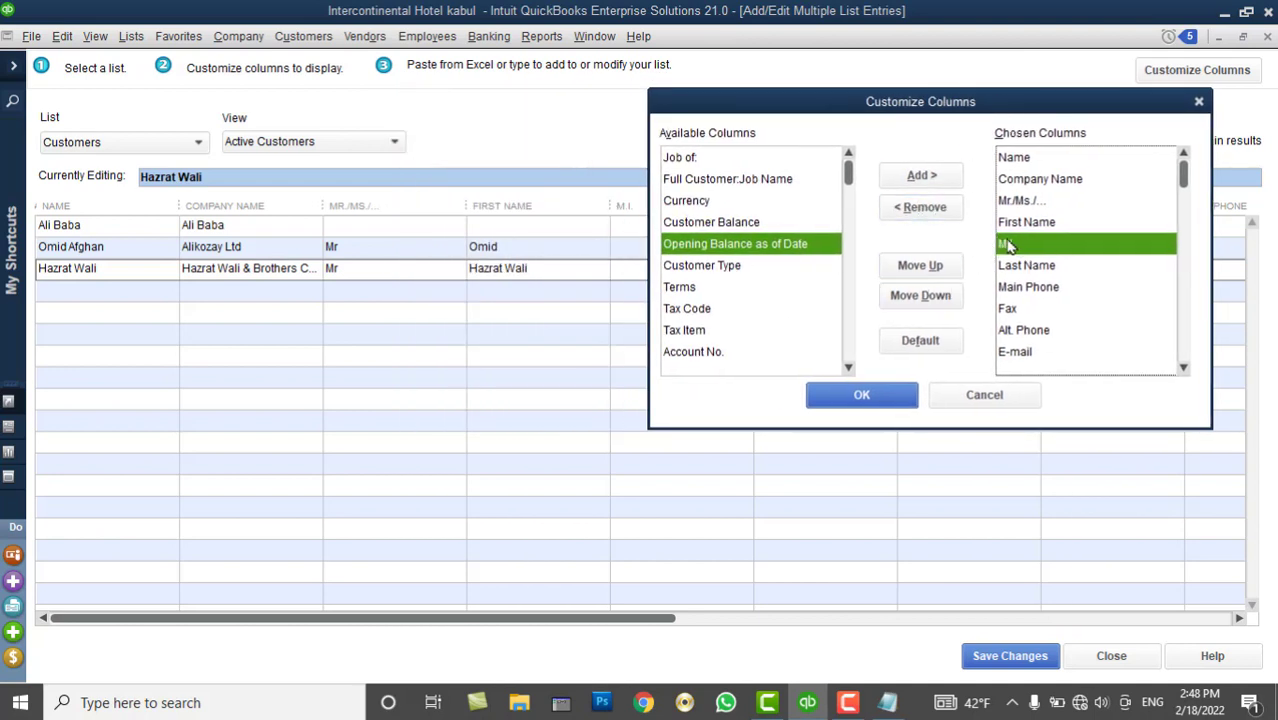
Remove the M.I., Fax, Alt. Phone and CC Email columns from the chosen columns
{"action": "left_click", "coordinate": [917, 208]}
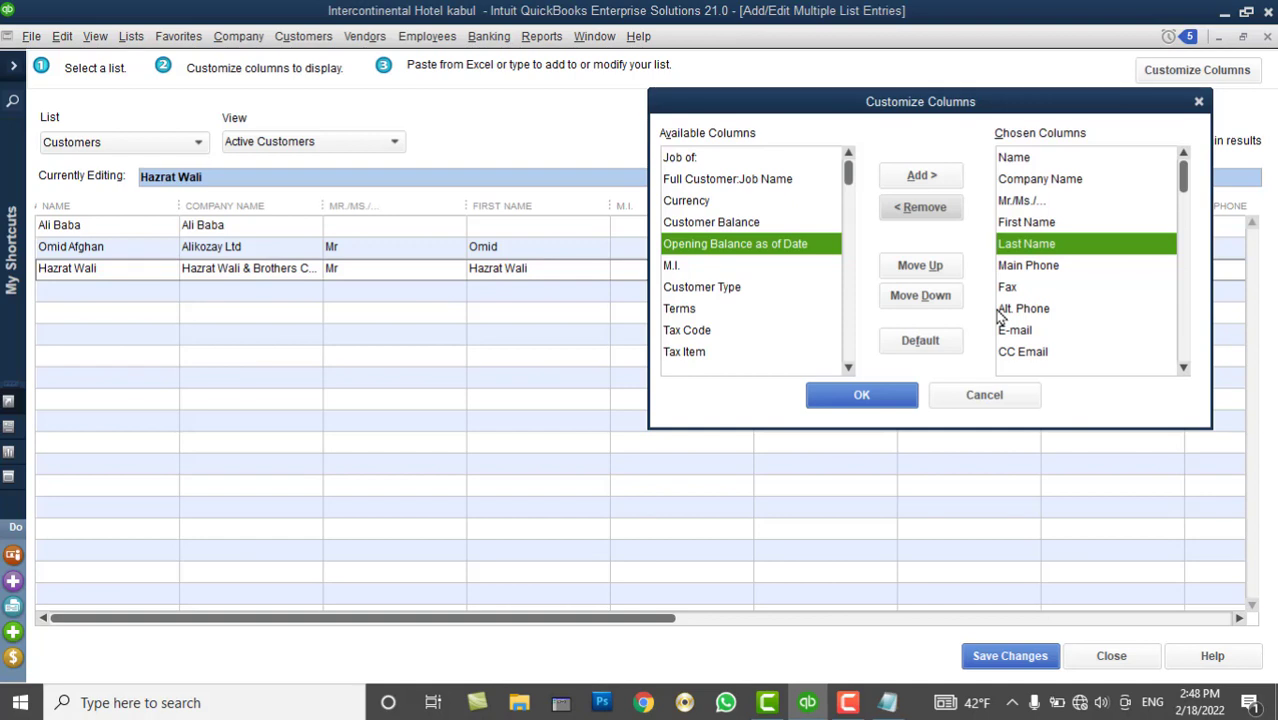
{"action": "left_click", "coordinate": [1027, 223]}
{"action": "left_click", "coordinate": [1028, 244]}
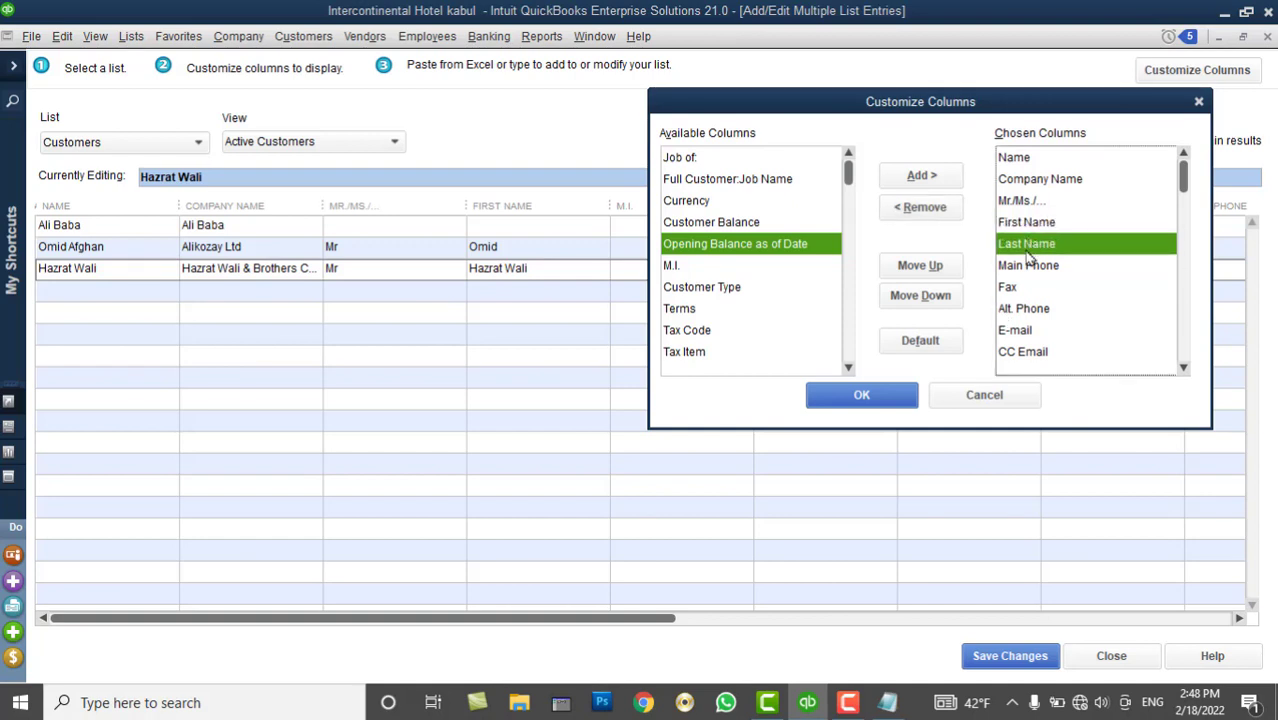
{"action": "left_click", "coordinate": [1028, 266]}
{"action": "left_click", "coordinate": [1008, 288]}
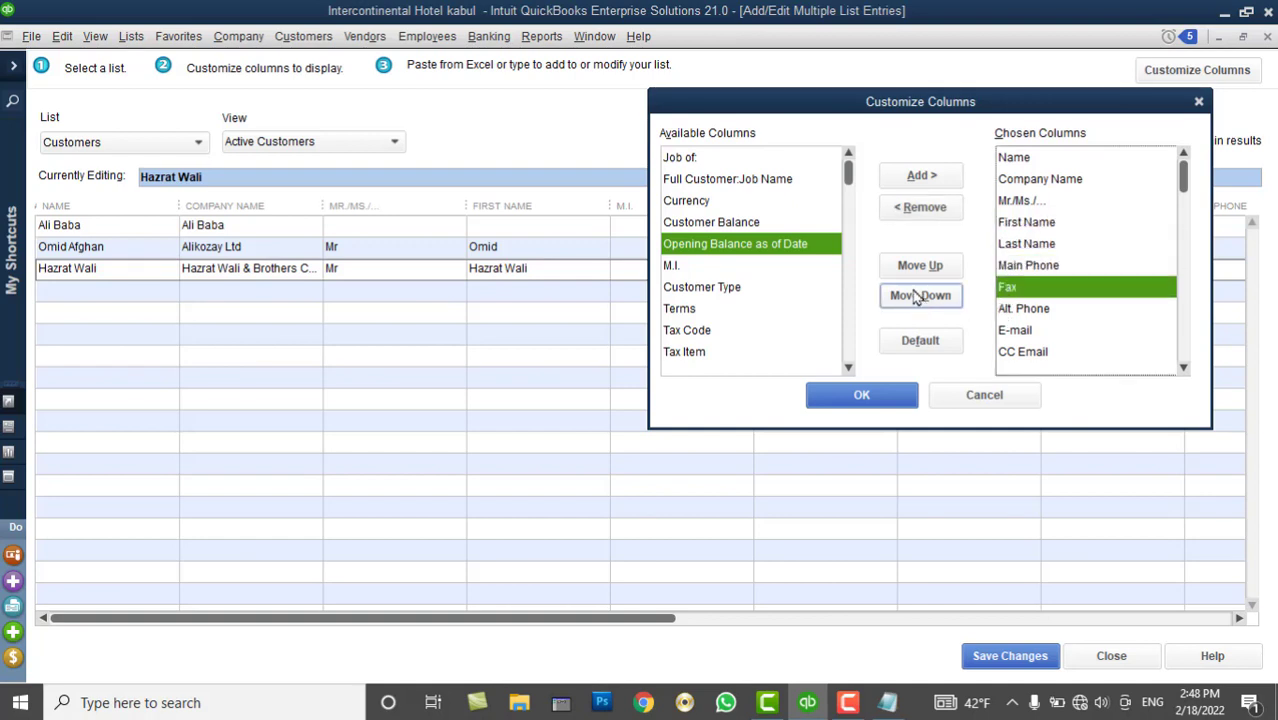
{"action": "left_click", "coordinate": [924, 207]}
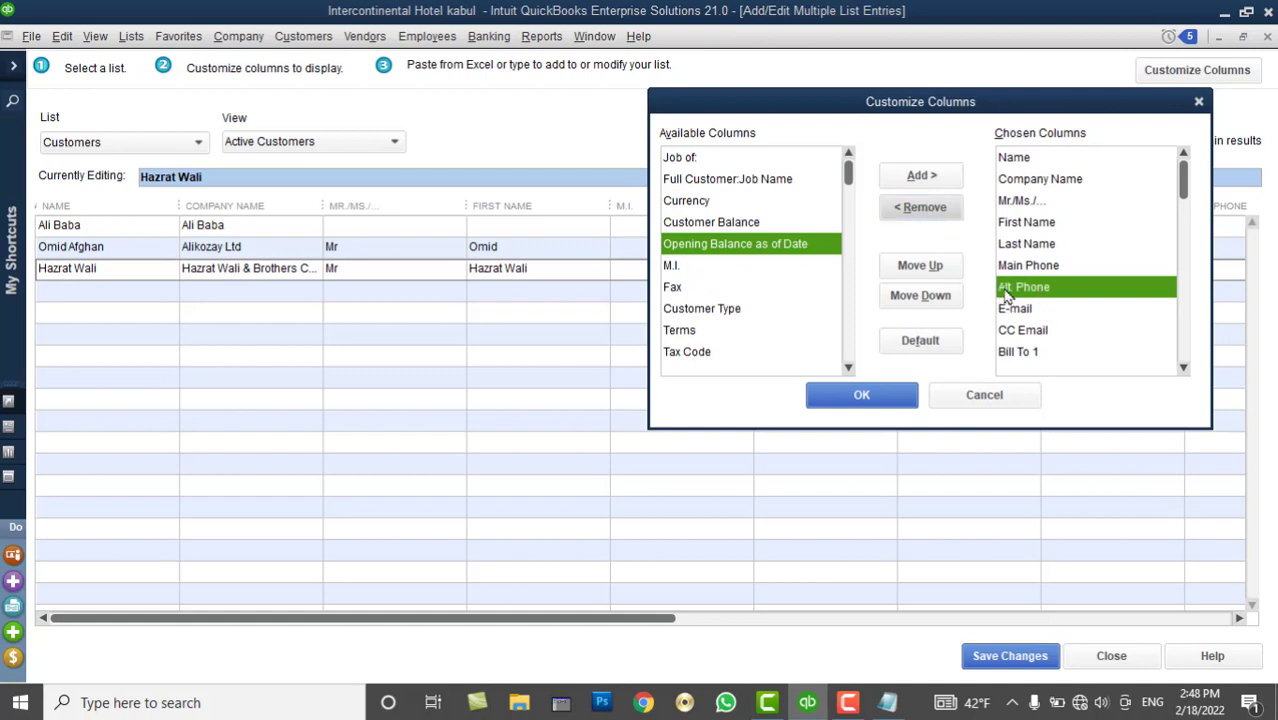
{"action": "left_click", "coordinate": [906, 215]}
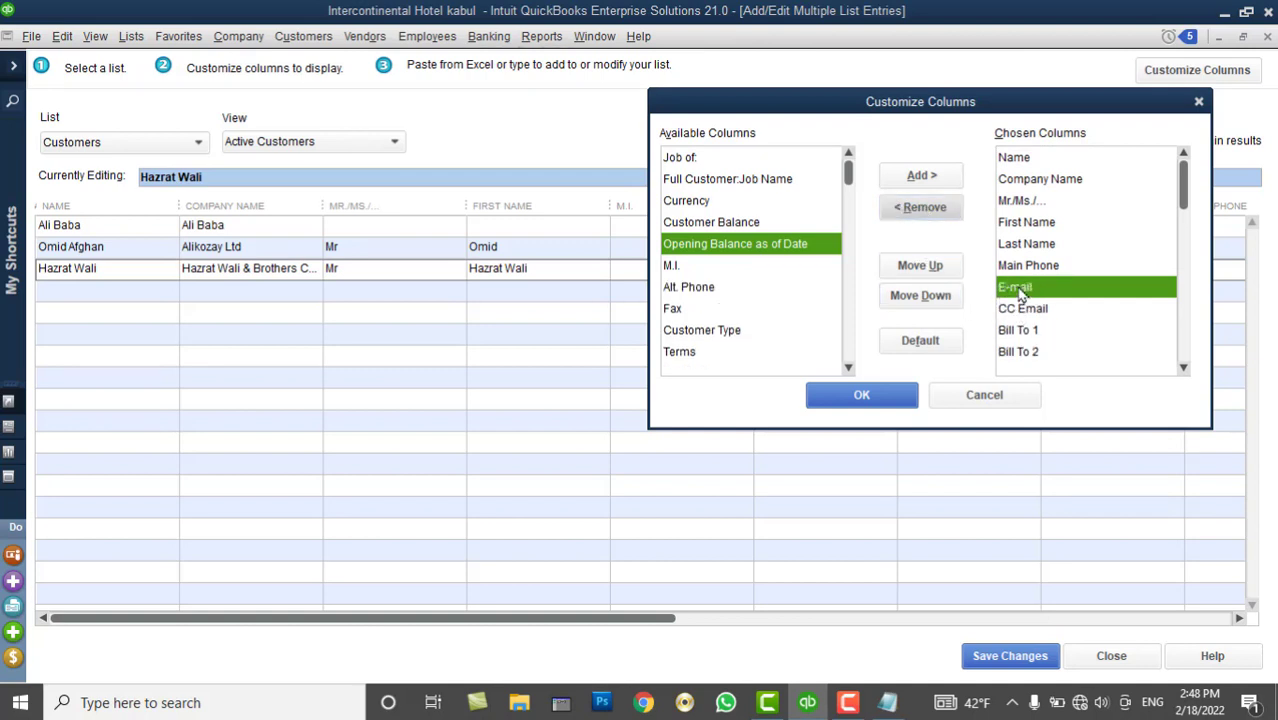
{"action": "left_click", "coordinate": [1022, 310]}
{"action": "left_click", "coordinate": [920, 212]}
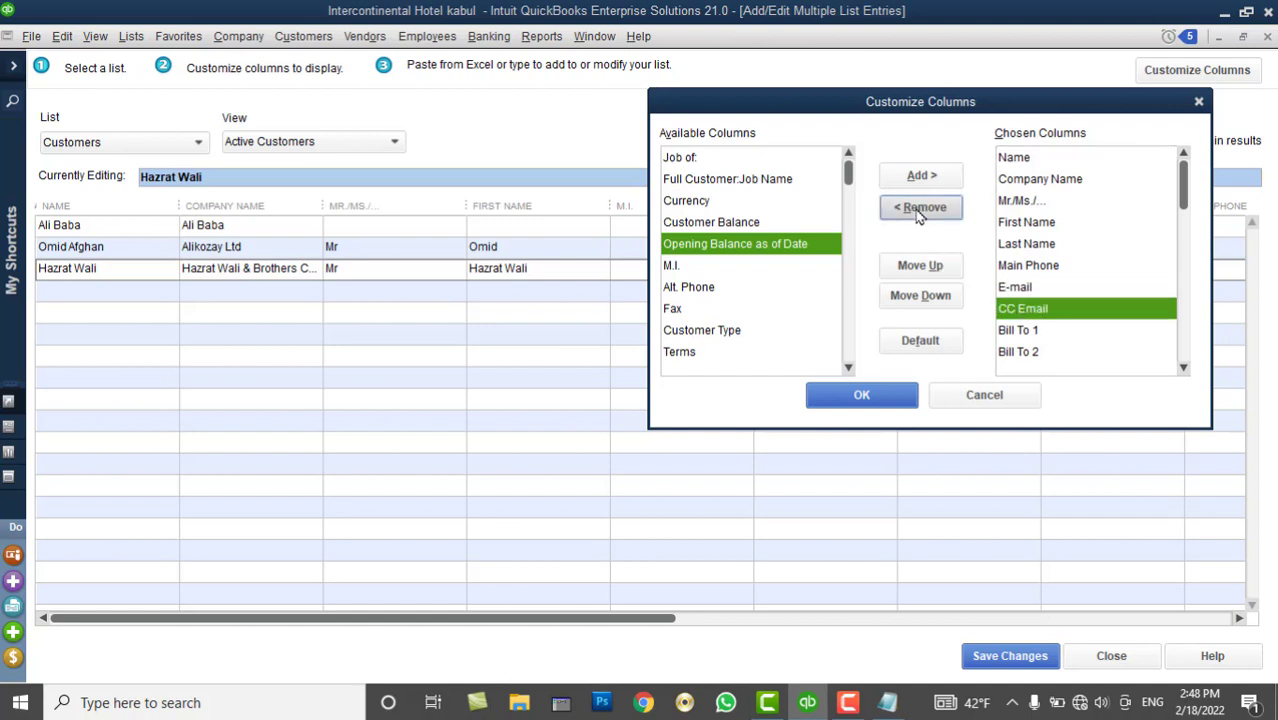
Remove the Bill To 2, Bill To 3, Bill To 4 and Bill To 5 columns
{"action": "left_click", "coordinate": [1183, 368]}
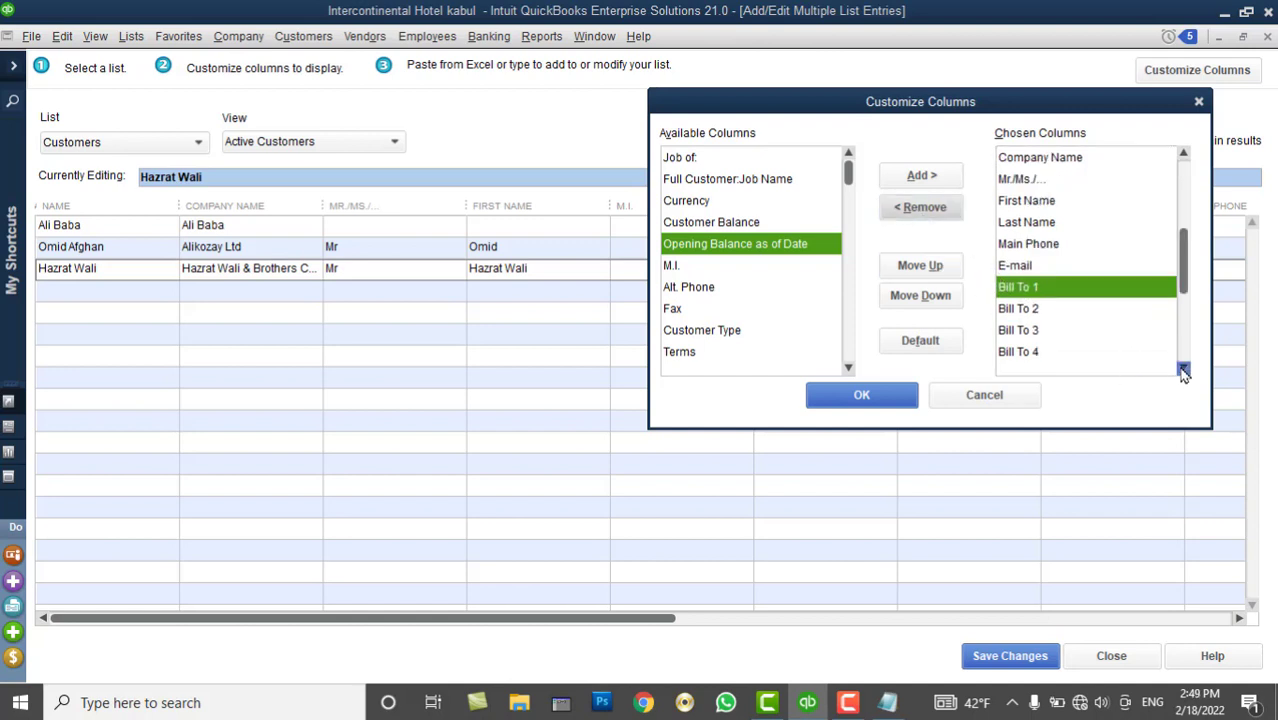
{"action": "left_click", "coordinate": [1183, 368]}
{"action": "left_click", "coordinate": [1030, 288]}
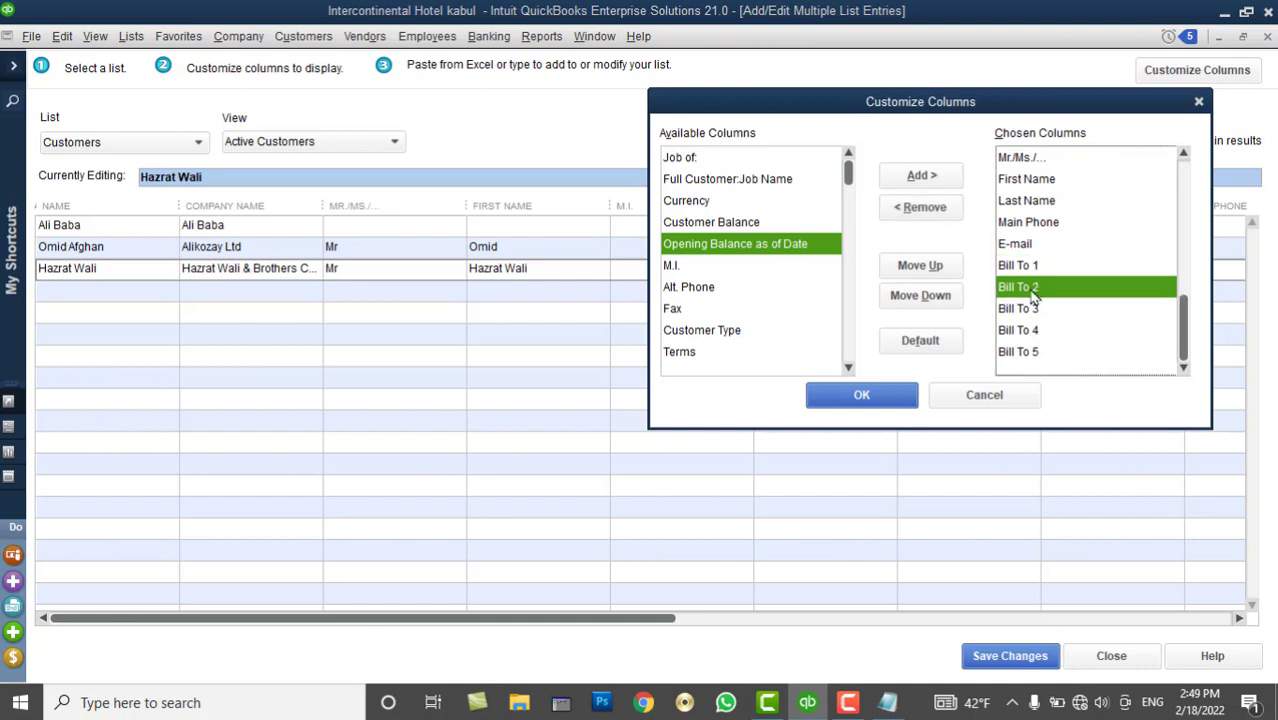
{"action": "left_click", "coordinate": [925, 211]}
{"action": "left_click", "coordinate": [928, 211]}
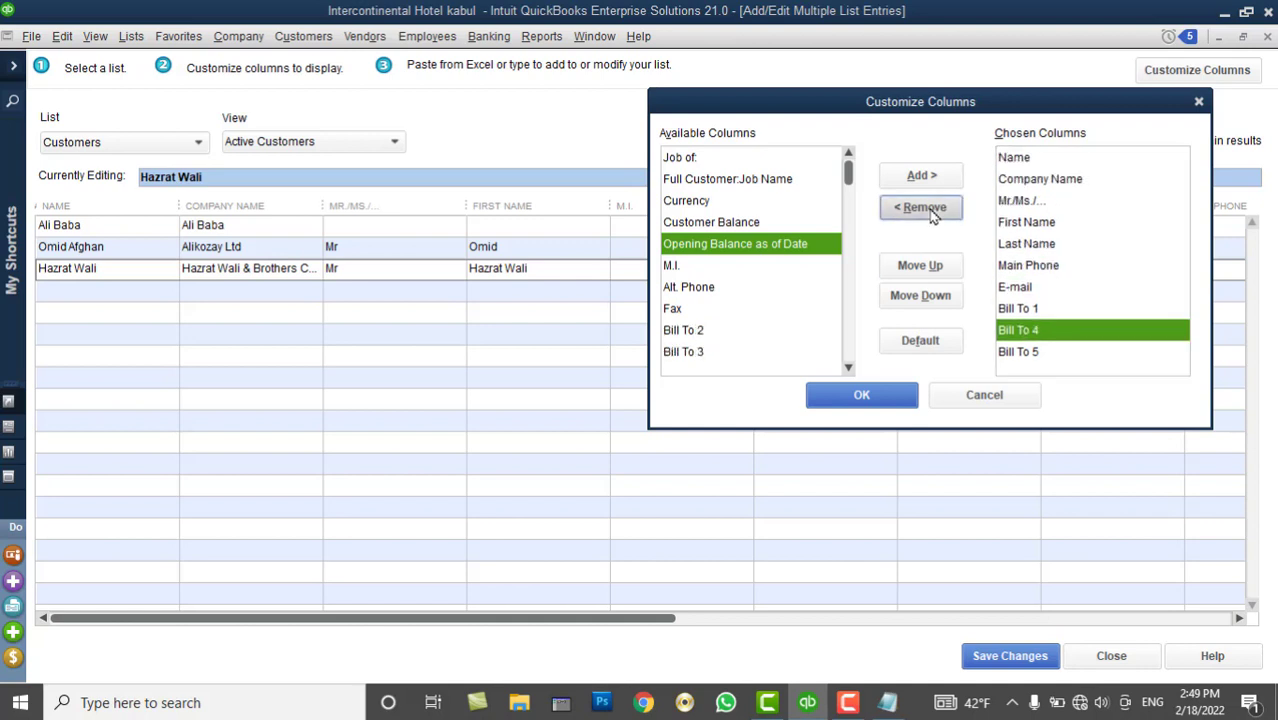
{"action": "left_click", "coordinate": [928, 211]}
{"action": "left_click", "coordinate": [928, 210]}
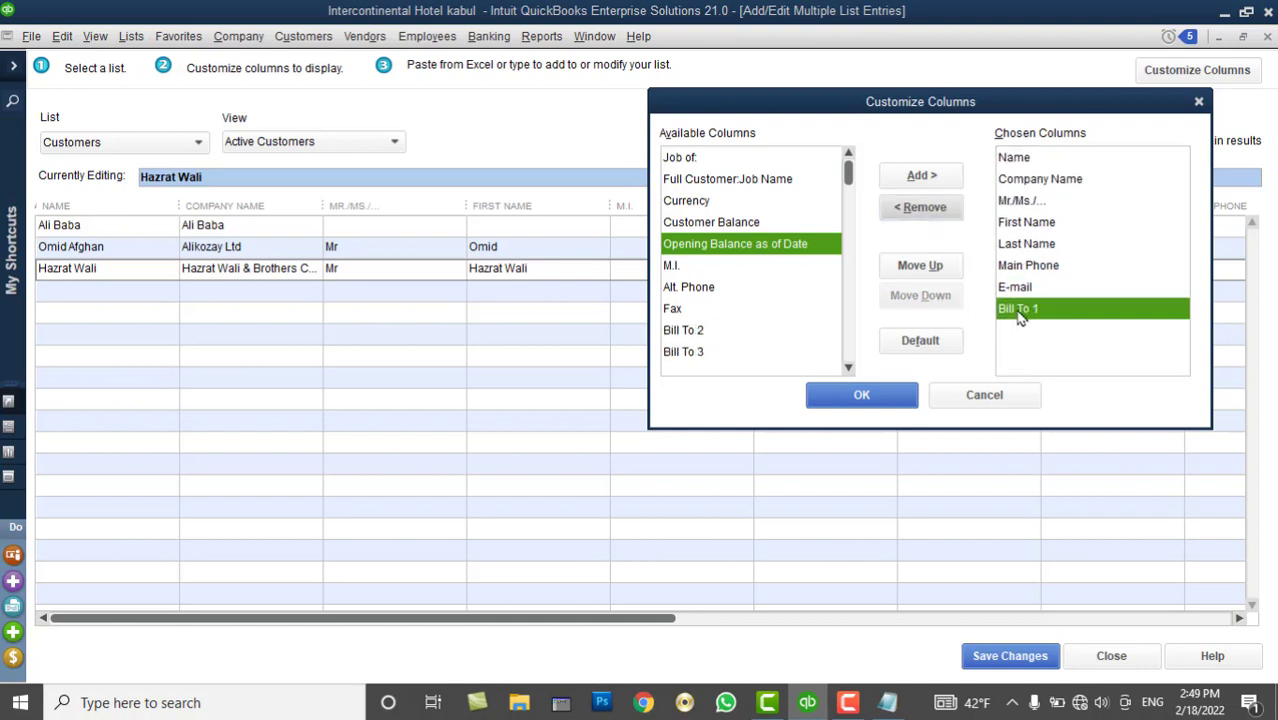
Check the column order, keep Bill To 1 last, and apply the layout
{"action": "left_click", "coordinate": [1045, 223]}
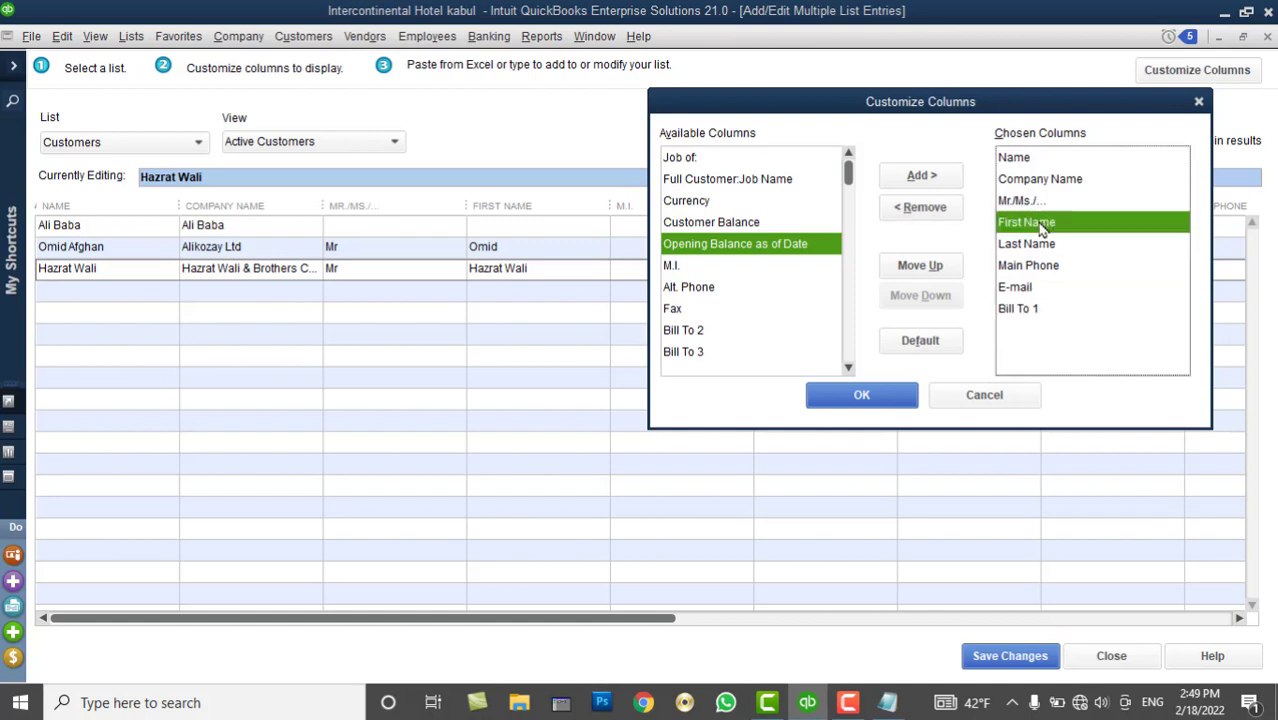
{"action": "left_click", "coordinate": [1013, 180]}
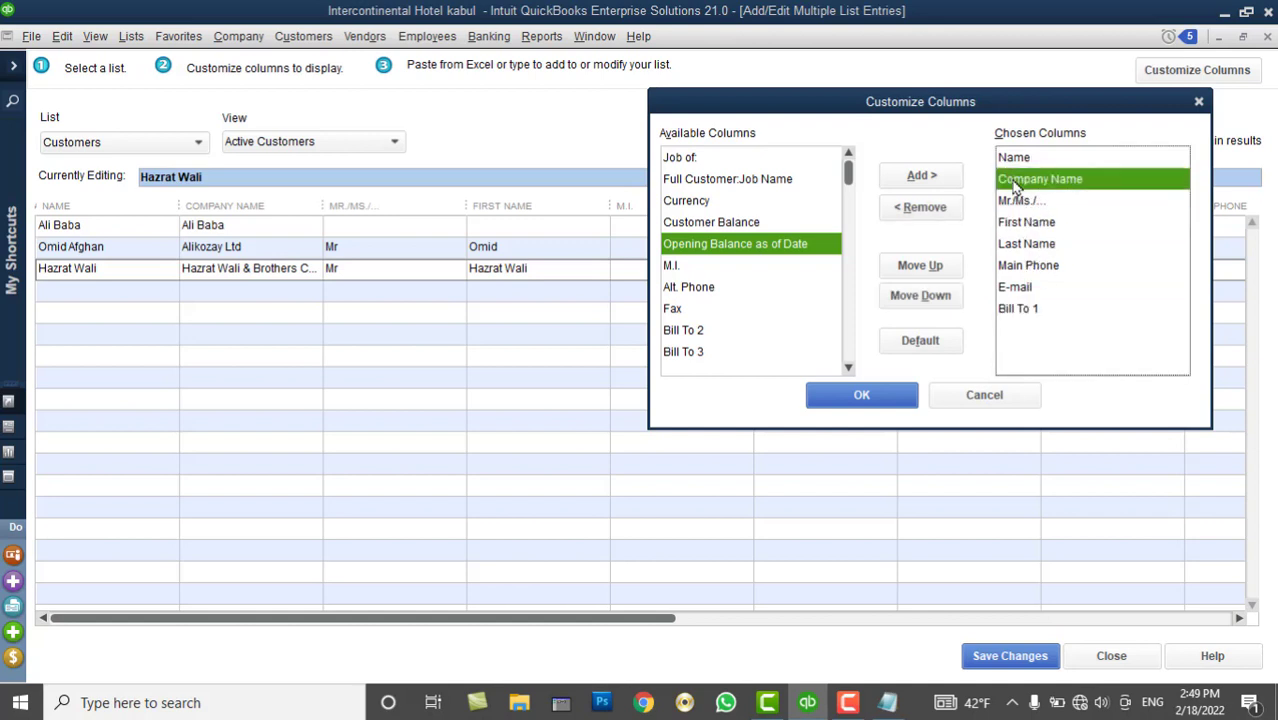
{"action": "left_click", "coordinate": [1037, 310]}
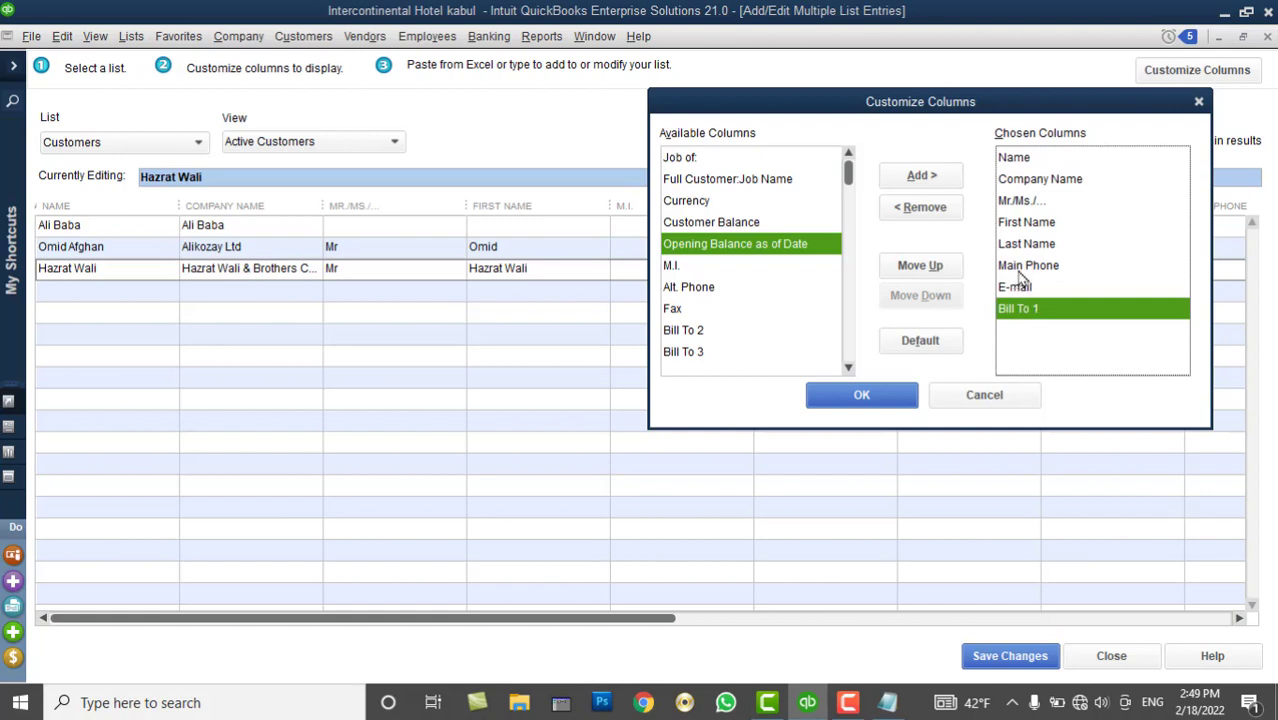
{"action": "left_click", "coordinate": [954, 268]}
{"action": "left_click", "coordinate": [954, 268]}
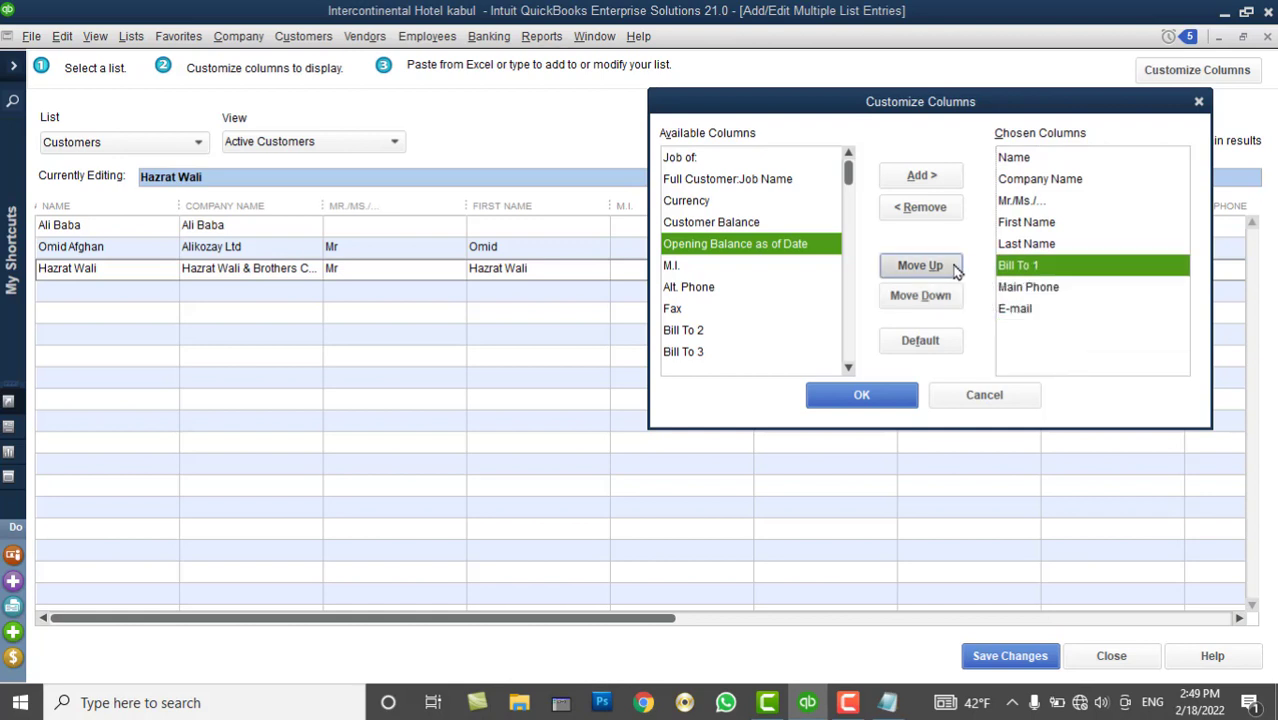
{"action": "left_click", "coordinate": [945, 297]}
{"action": "left_click", "coordinate": [945, 297]}
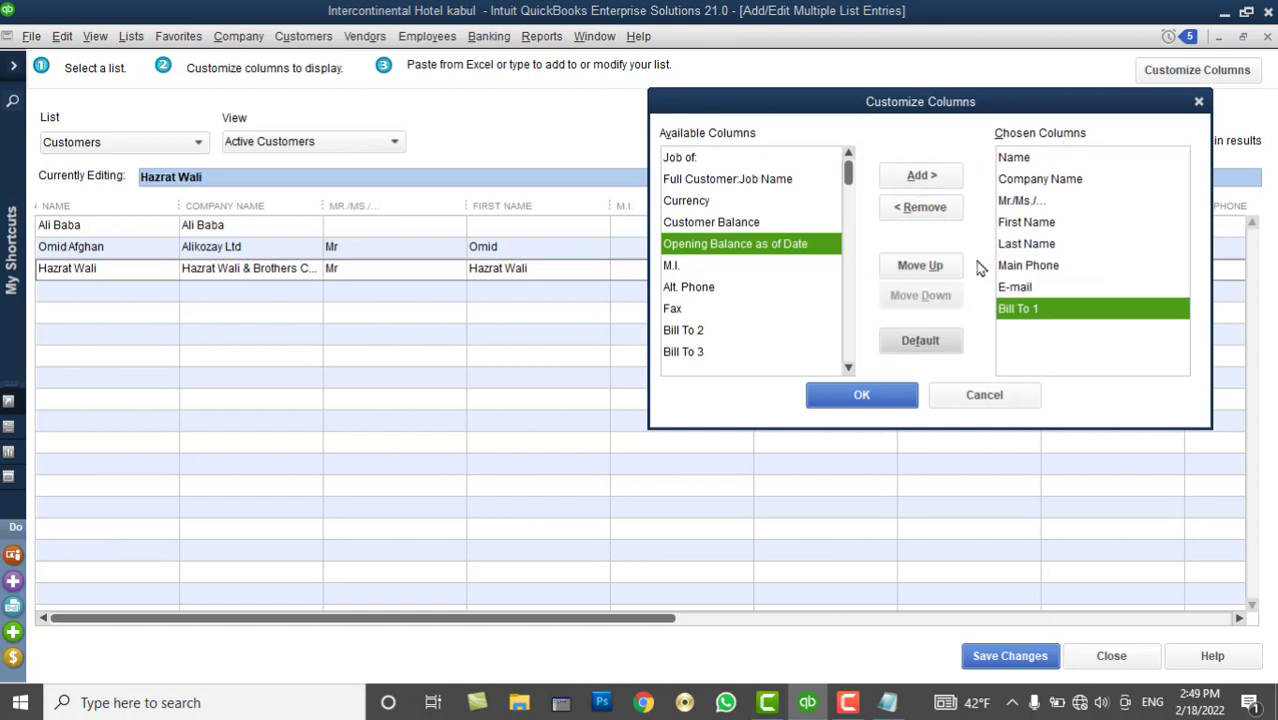
{"action": "left_click", "coordinate": [861, 395]}
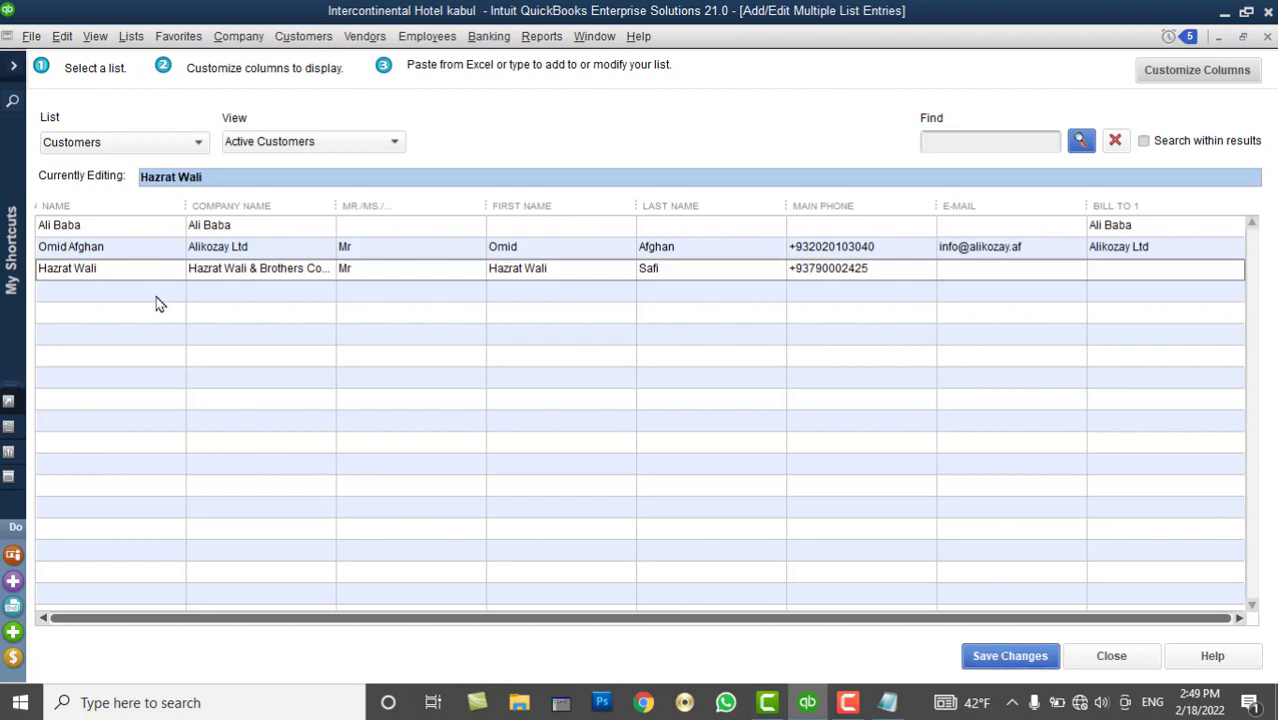
Fill the third customer's E-MAIL and BILL TO 1 cells with their e-mail and billing address
{"action": "left_click", "coordinate": [974, 272]}
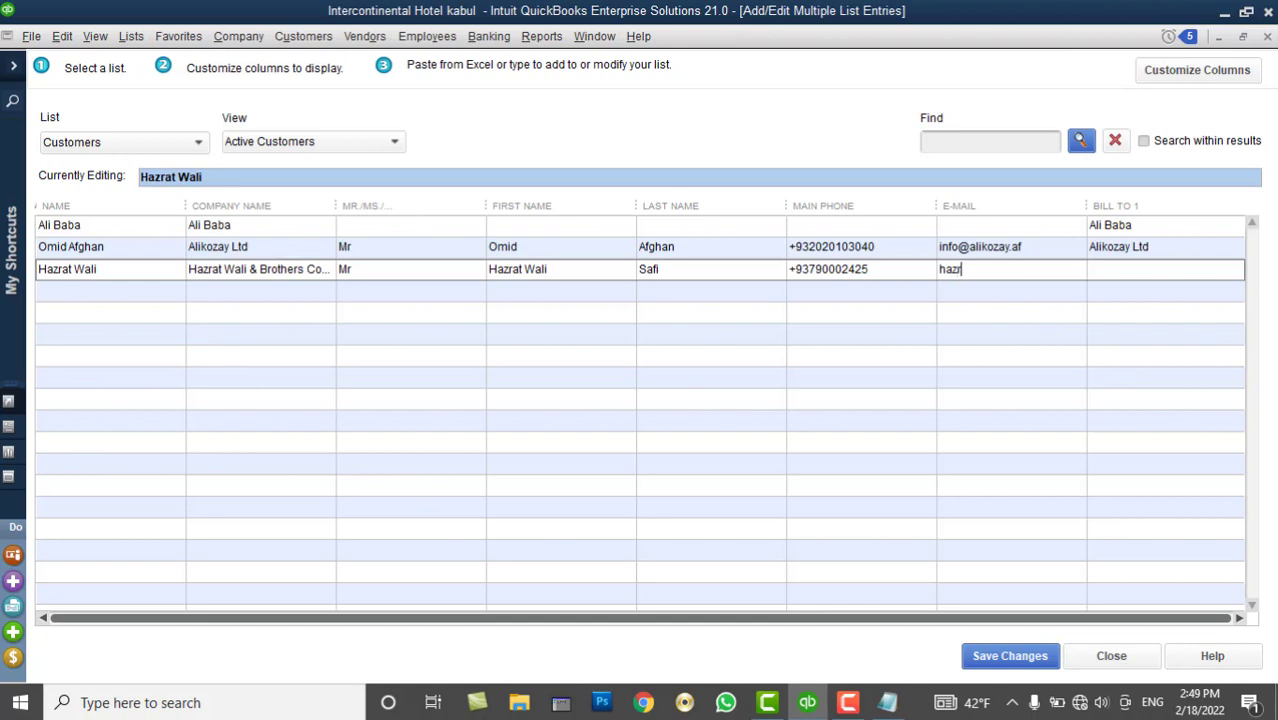
{"action": "key", "text": "Tab"}
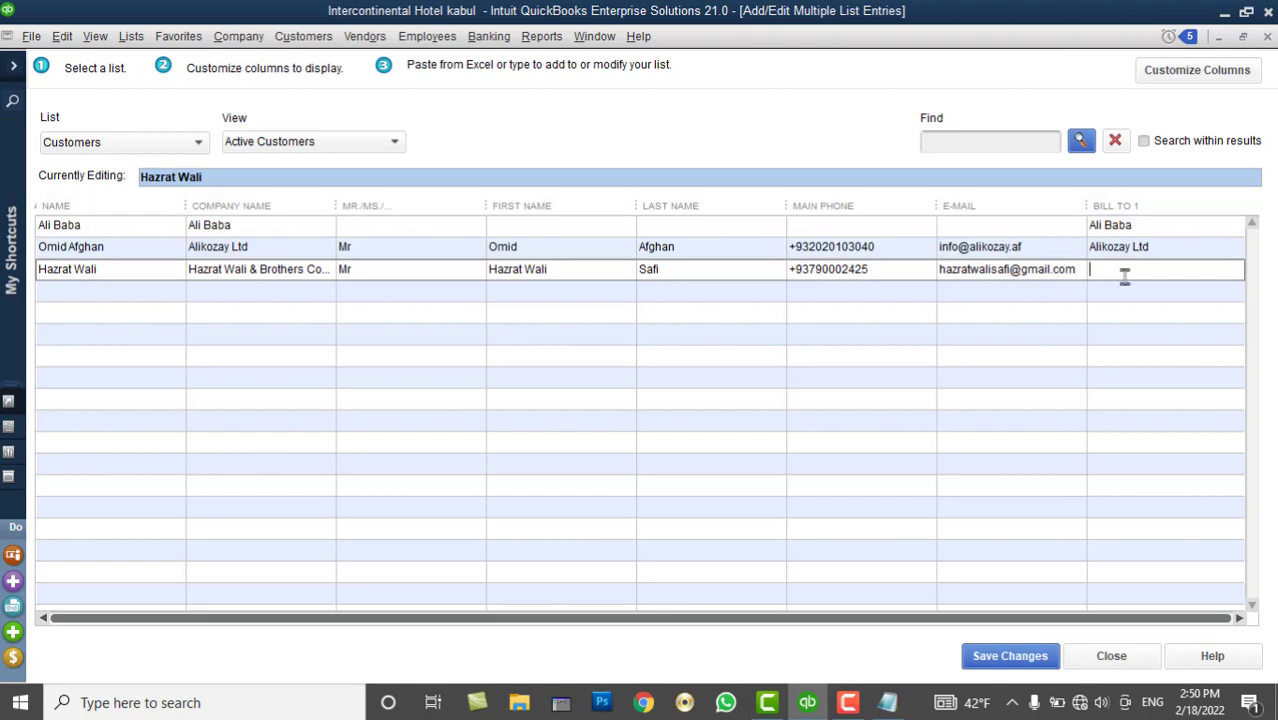
{"action": "type", "text": "Kab"}
{"action": "key", "text": "BackSpace"}
{"action": "key", "text": "BackSpace"}
{"action": "key", "text": "BackSpace"}
{"action": "type", "text": "l Afghanistan"}
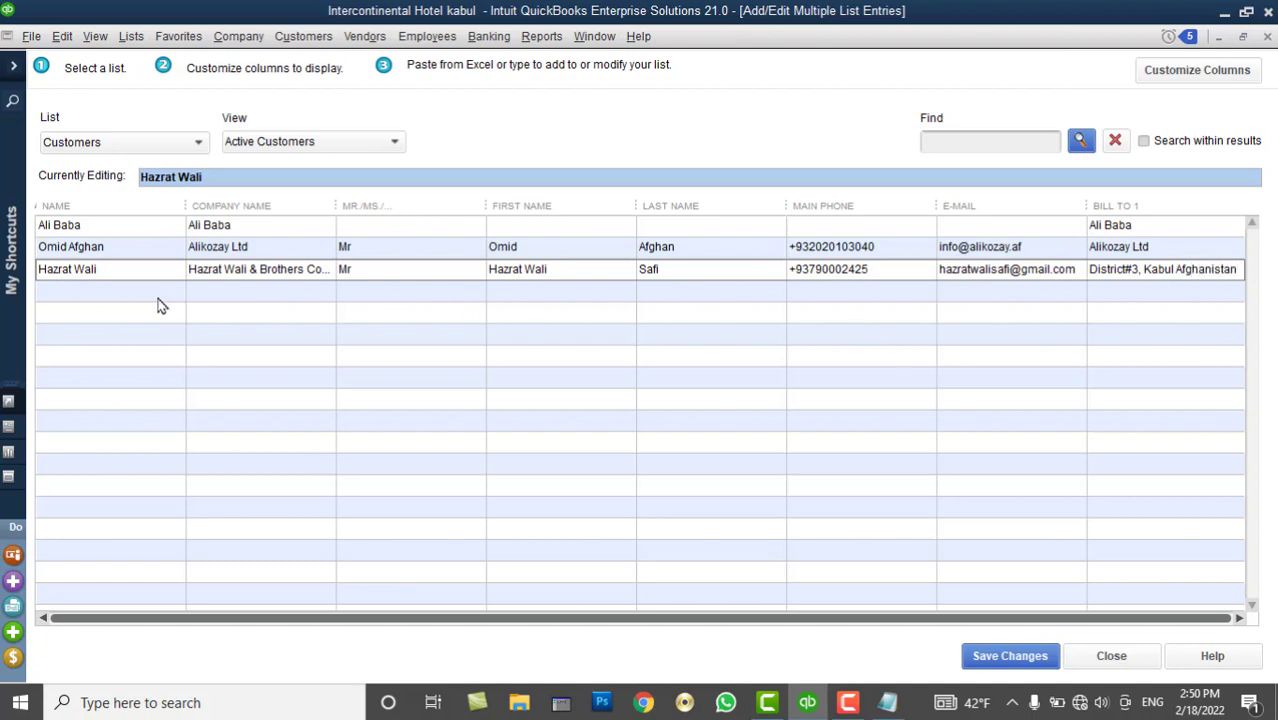
{"action": "left_click", "coordinate": [161, 292]}
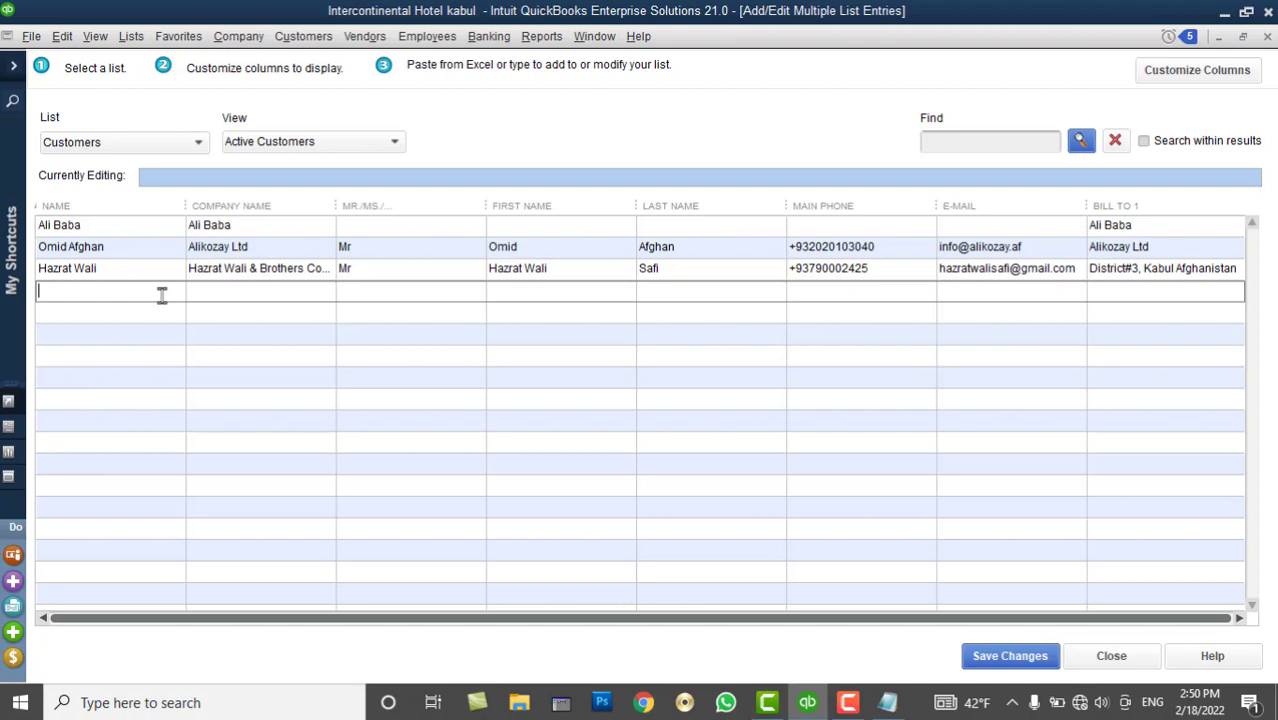
Type the fourth customer's name, Linksys company, title and first name in the new row
{"action": "type", "text": "Mo"}
{"action": "type", "text": "mad al"}
{"action": "key", "text": "BackSpace"}
{"action": "key", "text": "BackSpace"}
{"action": "left_click", "coordinate": [189, 290]}
{"action": "type", "text": "Linksys"}
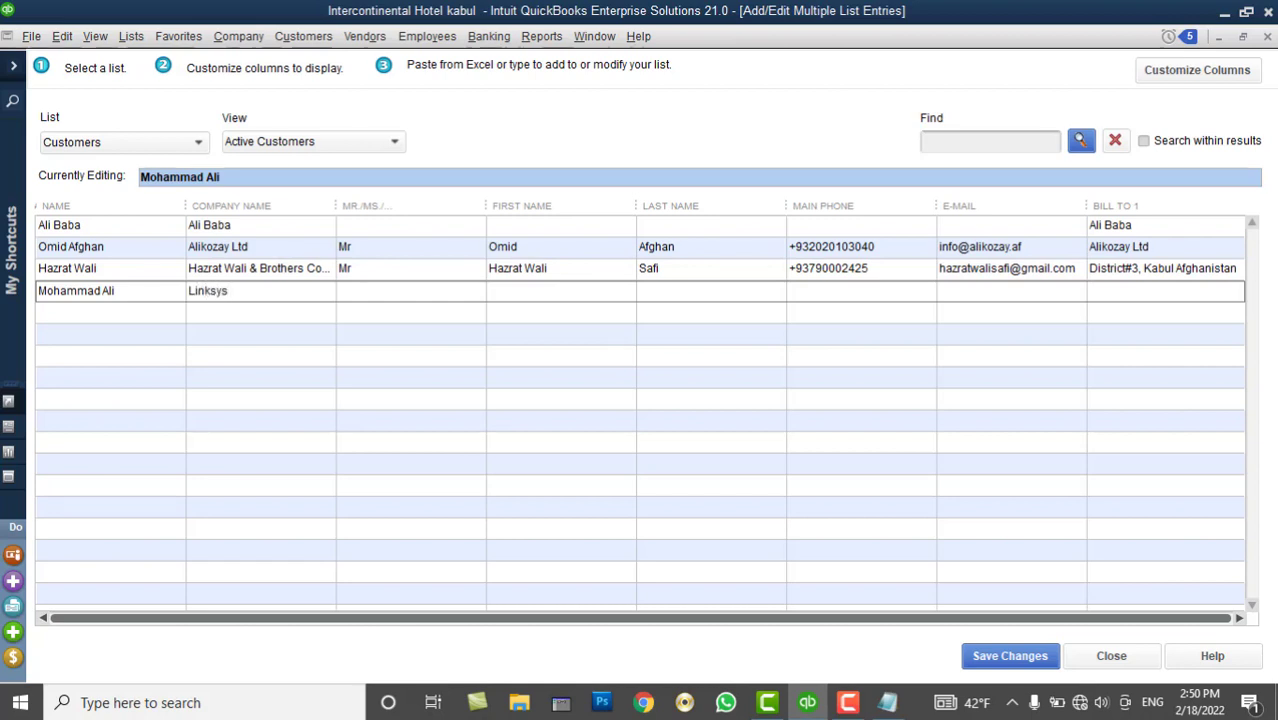
{"action": "left_click", "coordinate": [339, 290]}
{"action": "type", "text": "amm"}
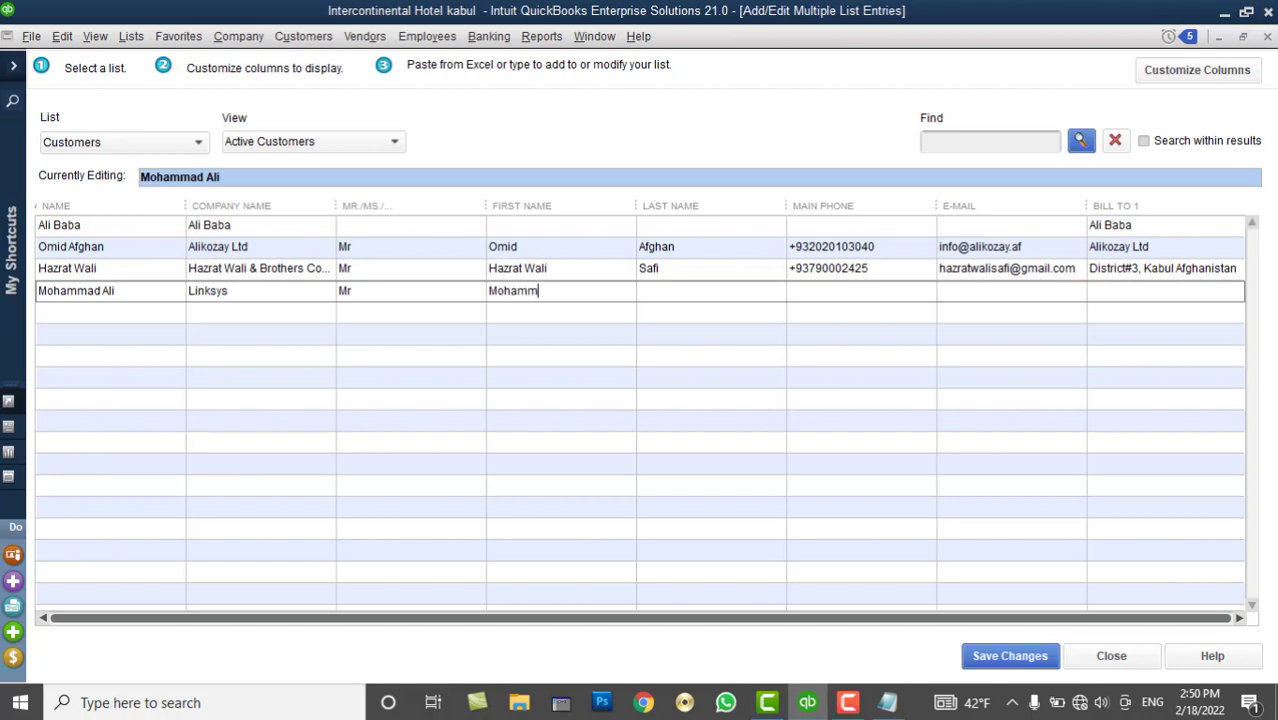
{"action": "type", "text": "ad"}
{"action": "key", "text": "Tab"}
{"action": "left_click", "coordinate": [828, 269]}
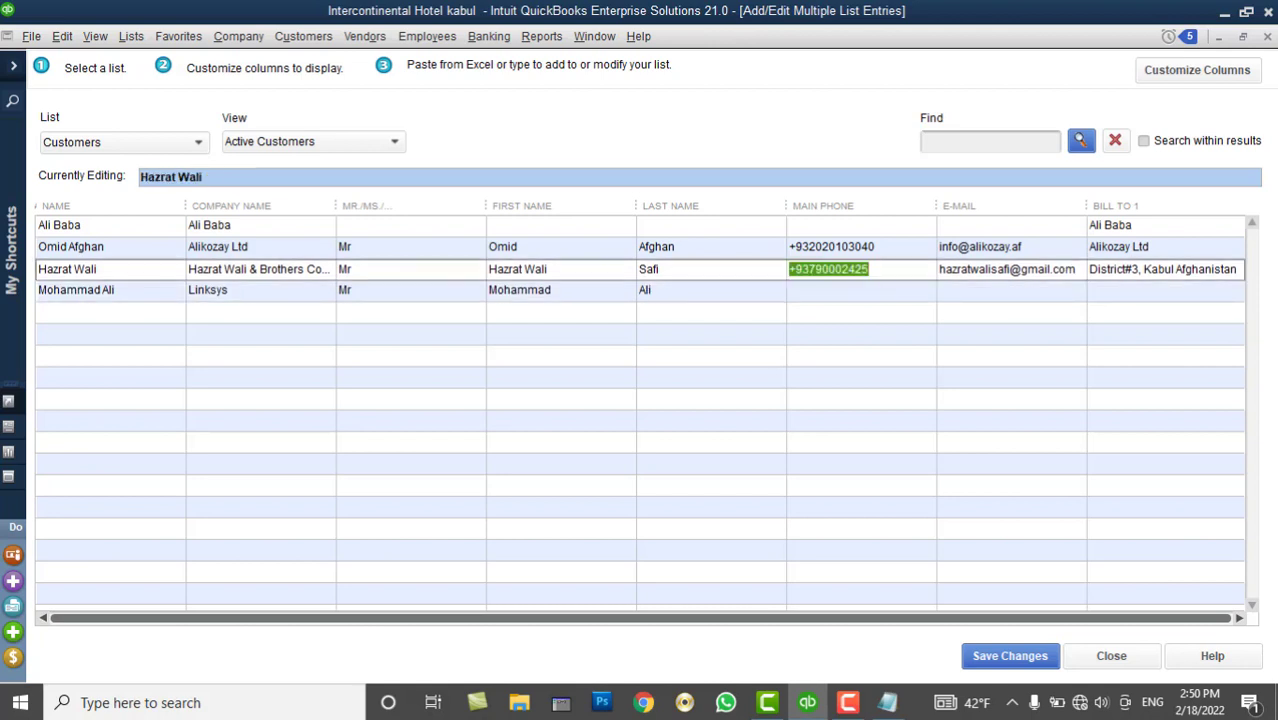
{"action": "key", "text": "ctrl+c"}
{"action": "key", "text": "Down"}
{"action": "key", "text": "ctrl+v"}
{"action": "key", "text": "Tab"}
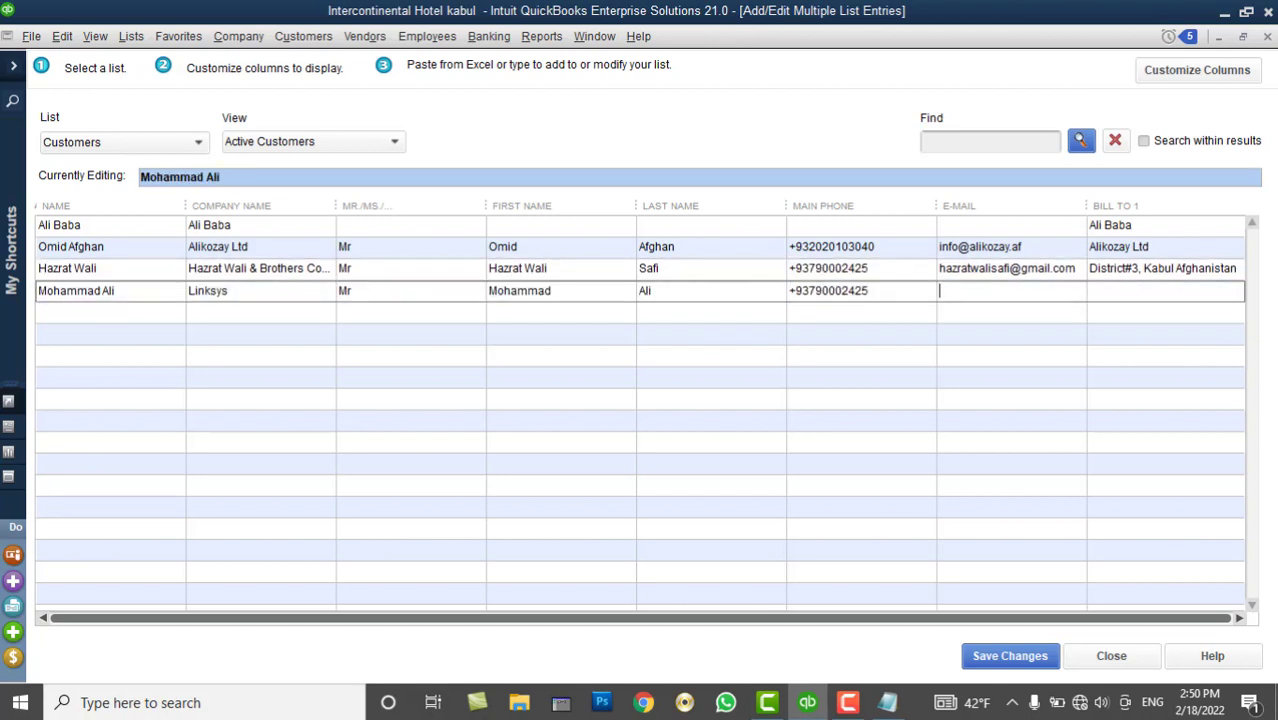
{"action": "left_click", "coordinate": [1006, 268]}
{"action": "key", "text": "ctrl+c"}
{"action": "key", "text": "Down"}
{"action": "type", "text": "@hotm"}
{"action": "type", "text": "ail.com"}
{"action": "key", "text": "Tab"}
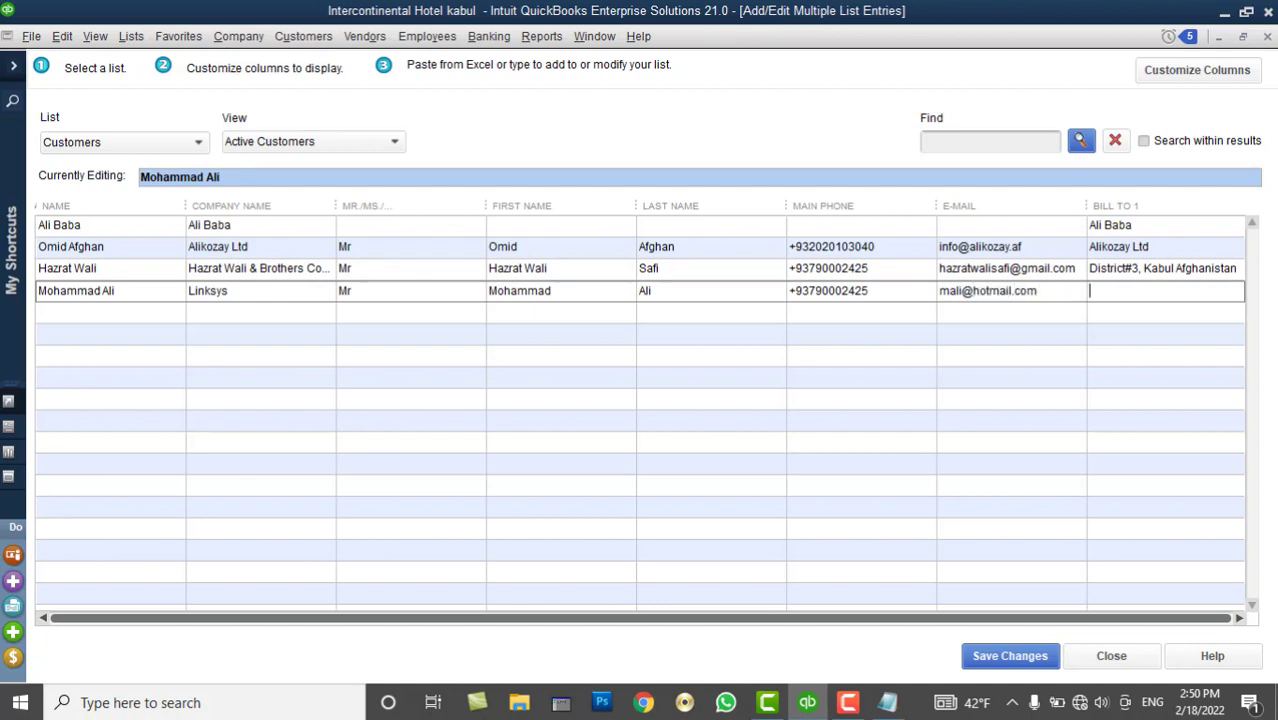
{"action": "left_click", "coordinate": [1162, 268]}
{"action": "key", "text": "ctrl+c"}
{"action": "key", "text": "Down"}
{"action": "key", "text": "ctrl+v"}
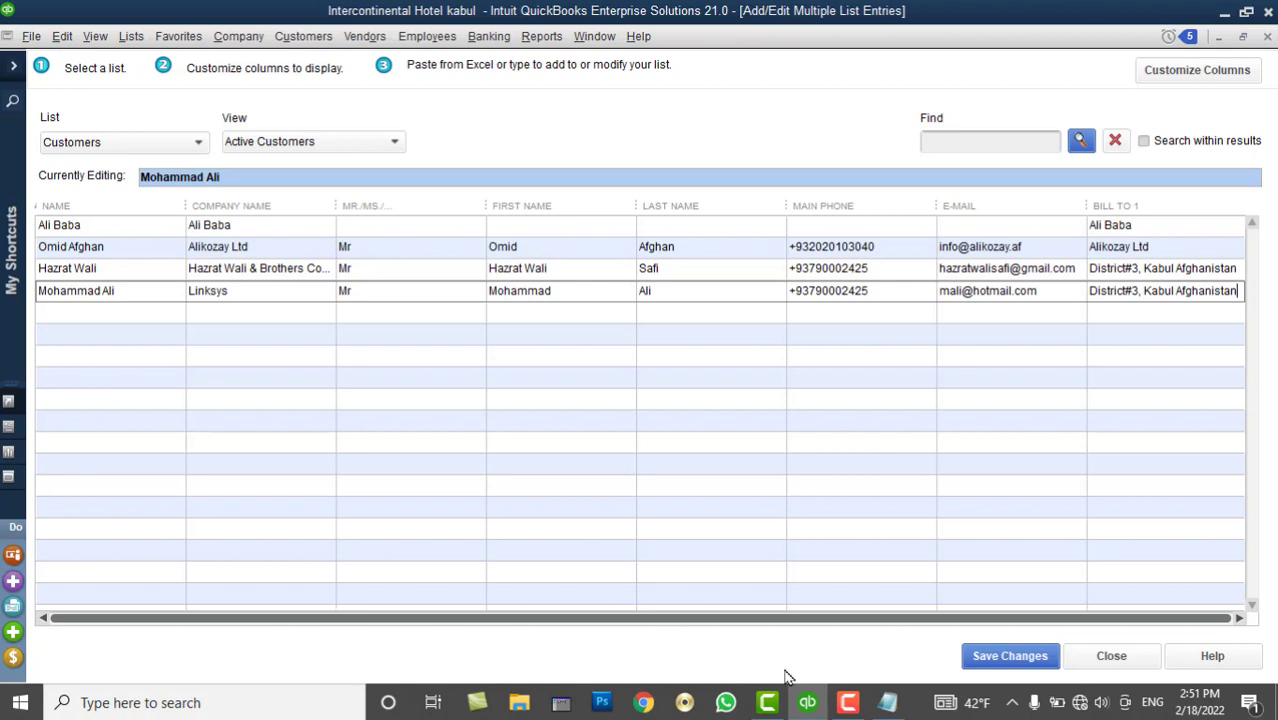
Save the customer entries, dismiss the Record(s) Saved notice and close the multiple-entry editor
{"action": "left_click", "coordinate": [981, 664]}
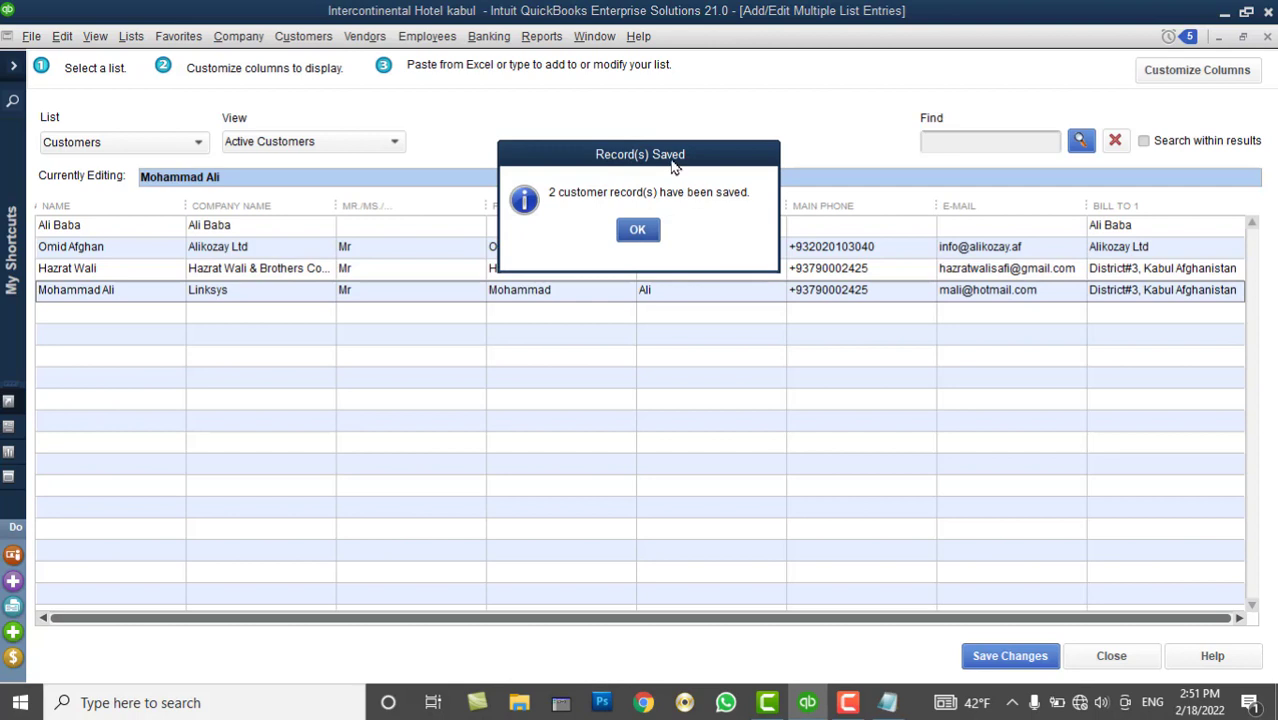
{"action": "left_click_drag", "start_coordinate": [674, 165], "coordinate": [709, 340]}
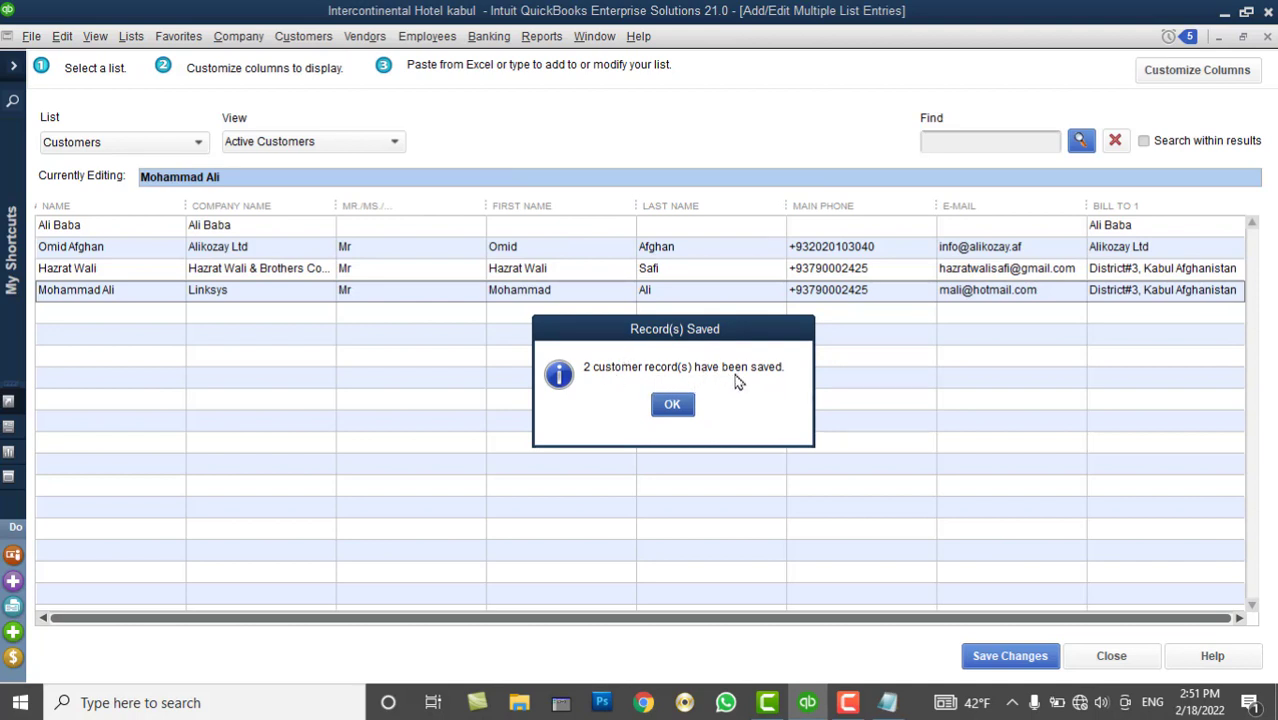
{"action": "left_click_drag", "start_coordinate": [696, 337], "coordinate": [658, 334]}
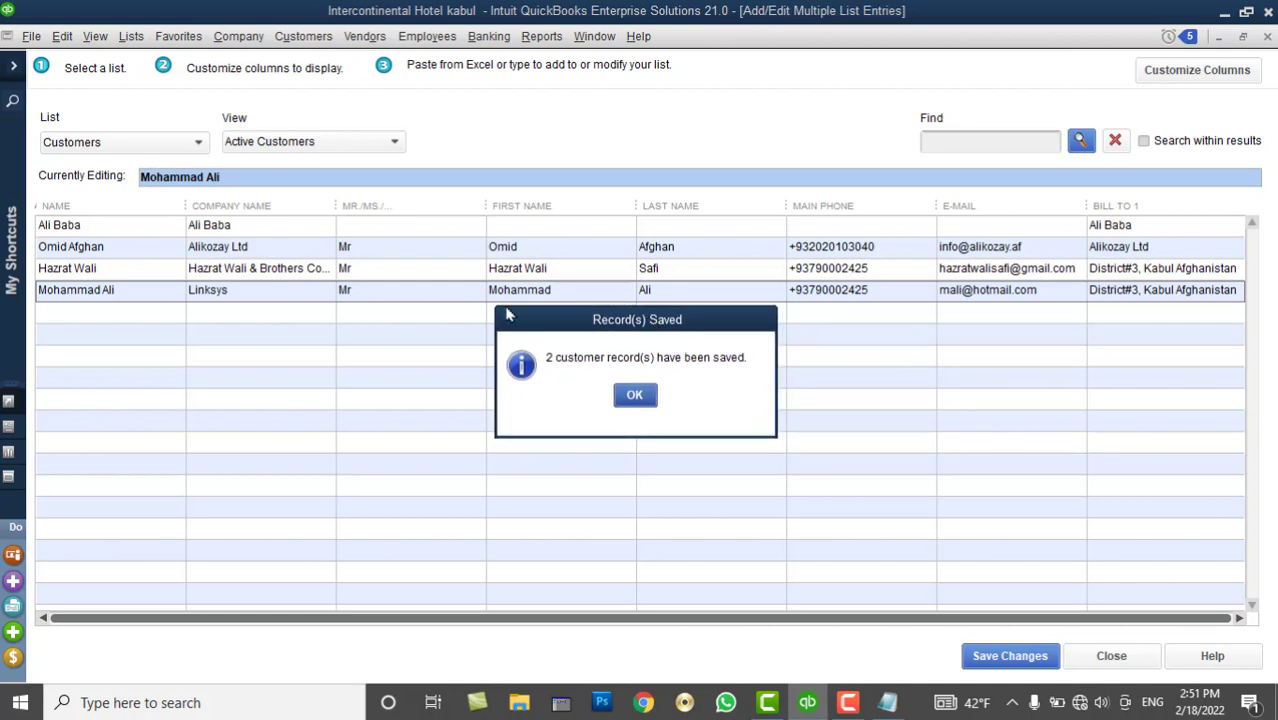
{"action": "left_click", "coordinate": [634, 395]}
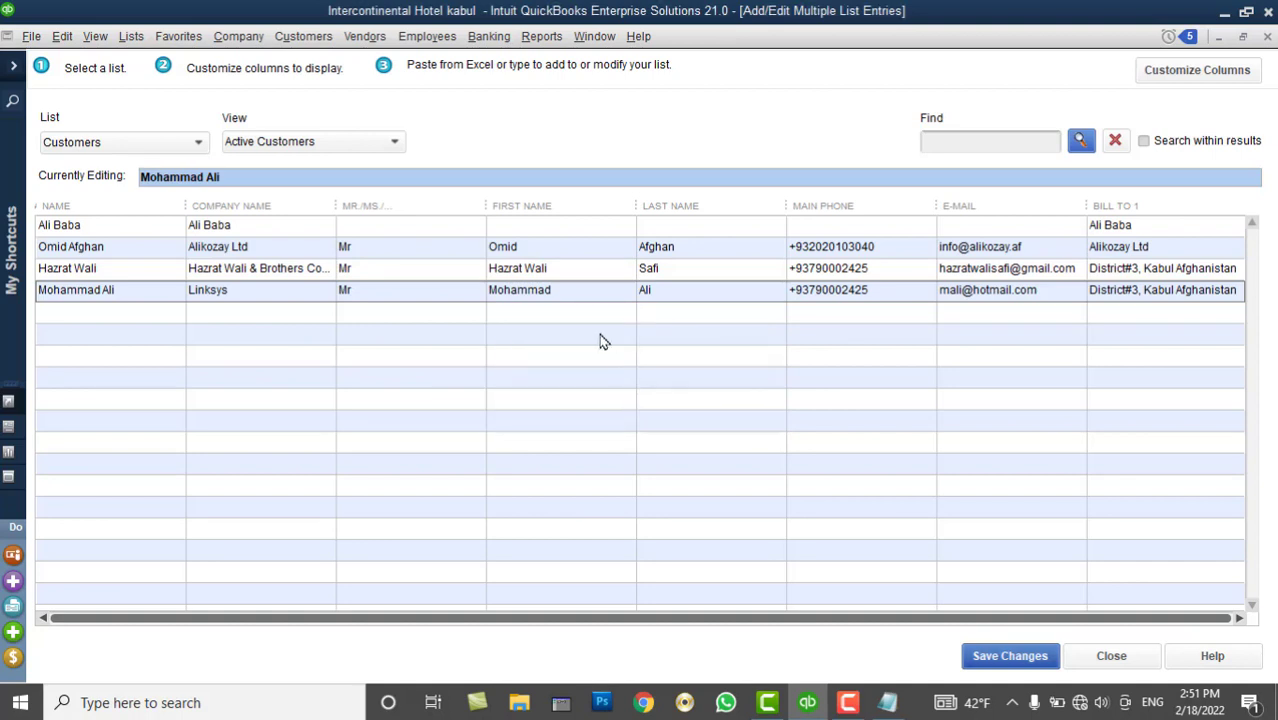
{"action": "left_click", "coordinate": [1113, 657]}
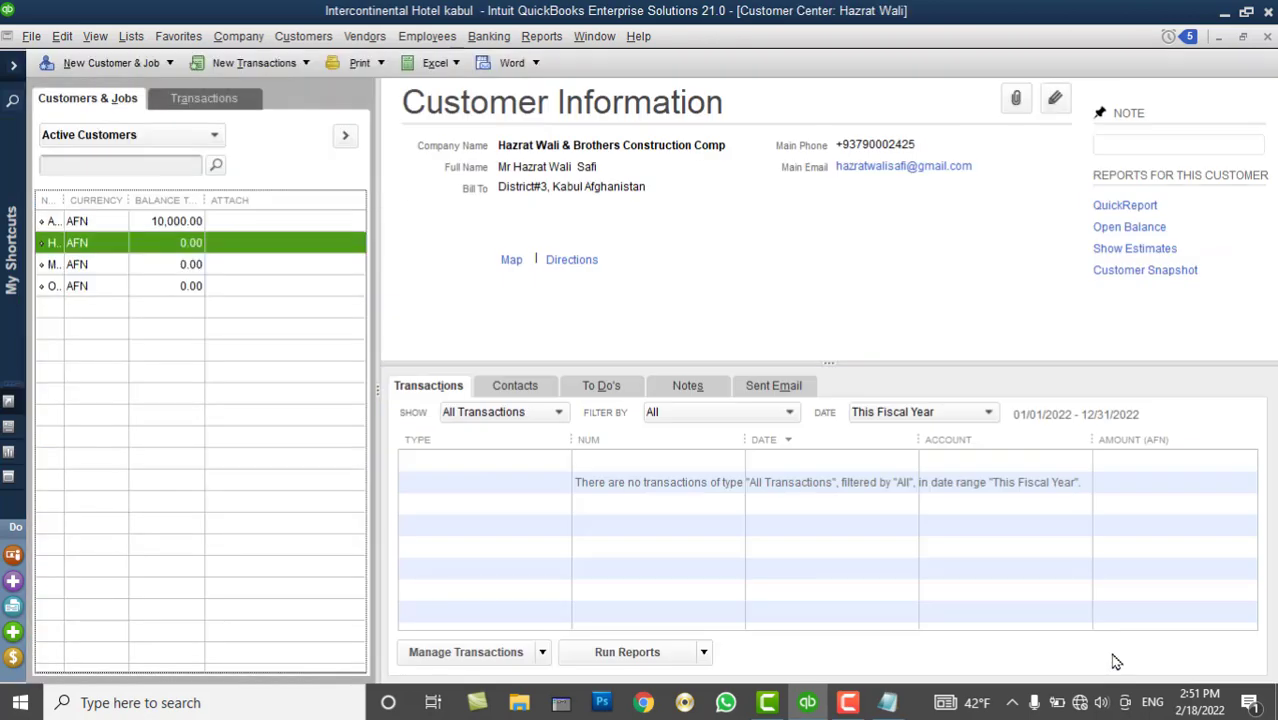
Drag the Name column divider right so the Customers & Jobs names show in full
{"action": "left_click_drag", "start_coordinate": [64, 205], "coordinate": [160, 227]}
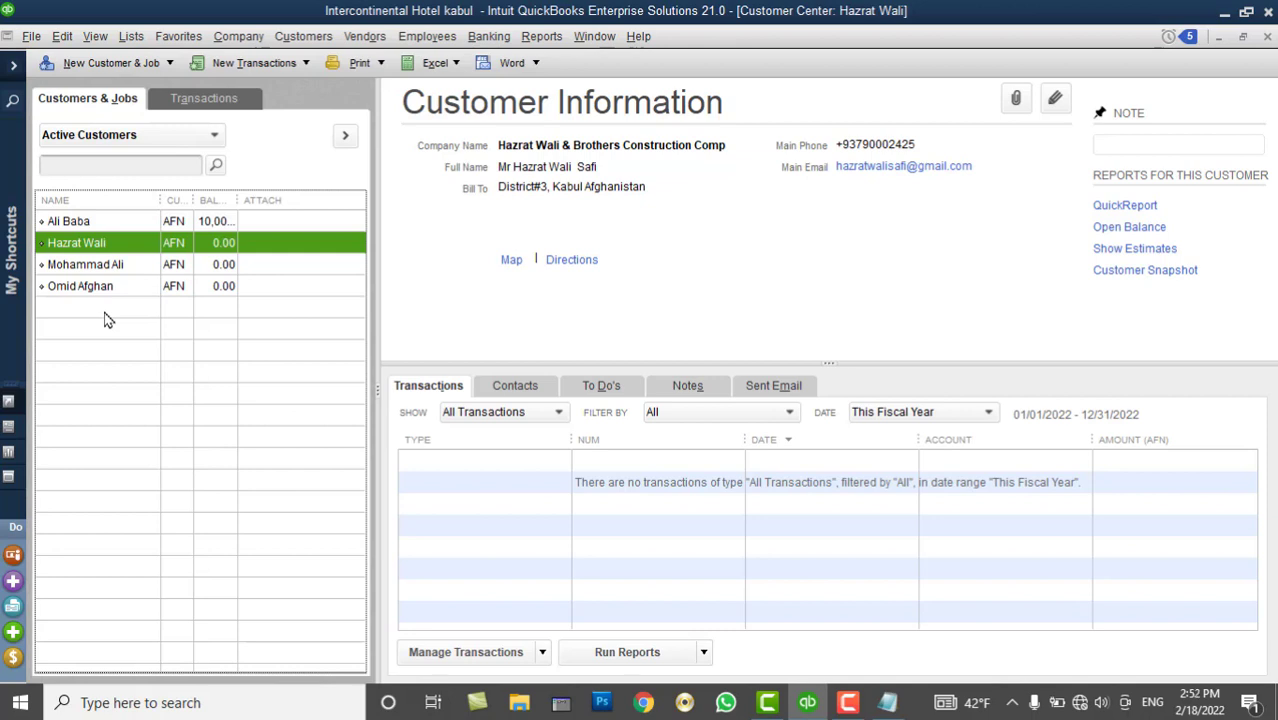
Browse the Chart of Accounts, selecting Accounts Receivable and Inventory Asset
{"action": "left_click", "coordinate": [127, 40]}
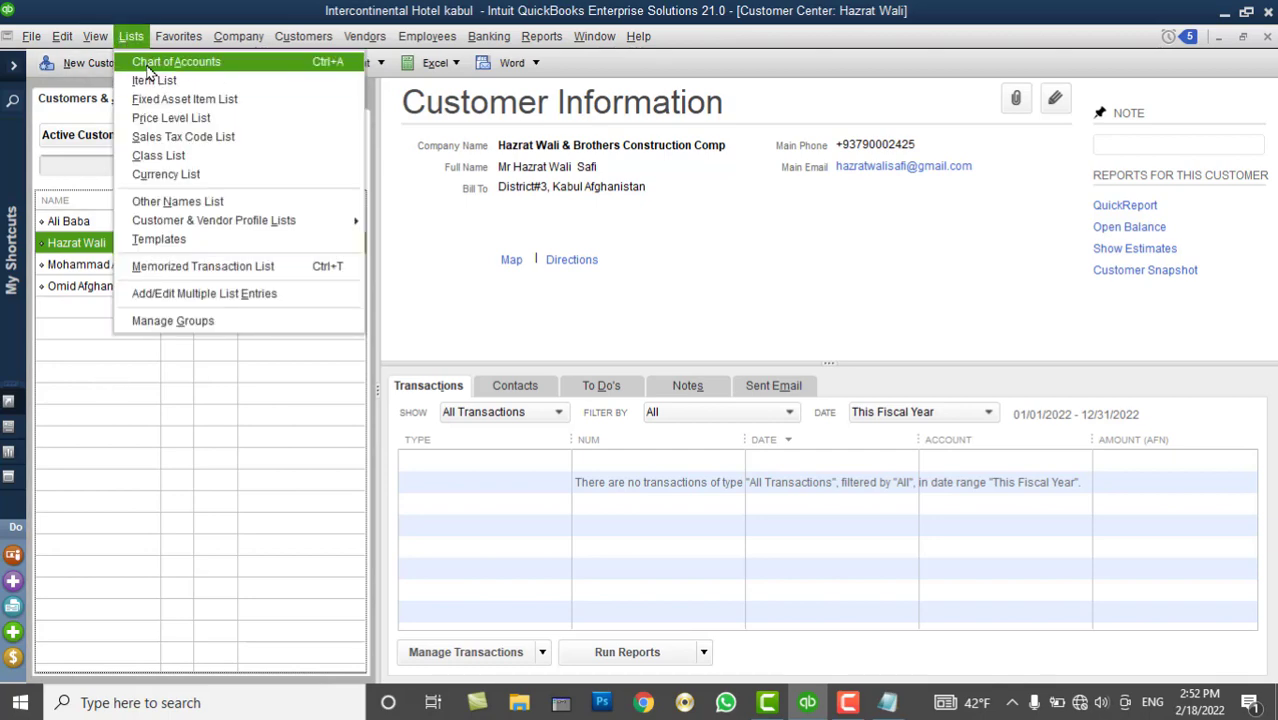
{"action": "left_click", "coordinate": [148, 64]}
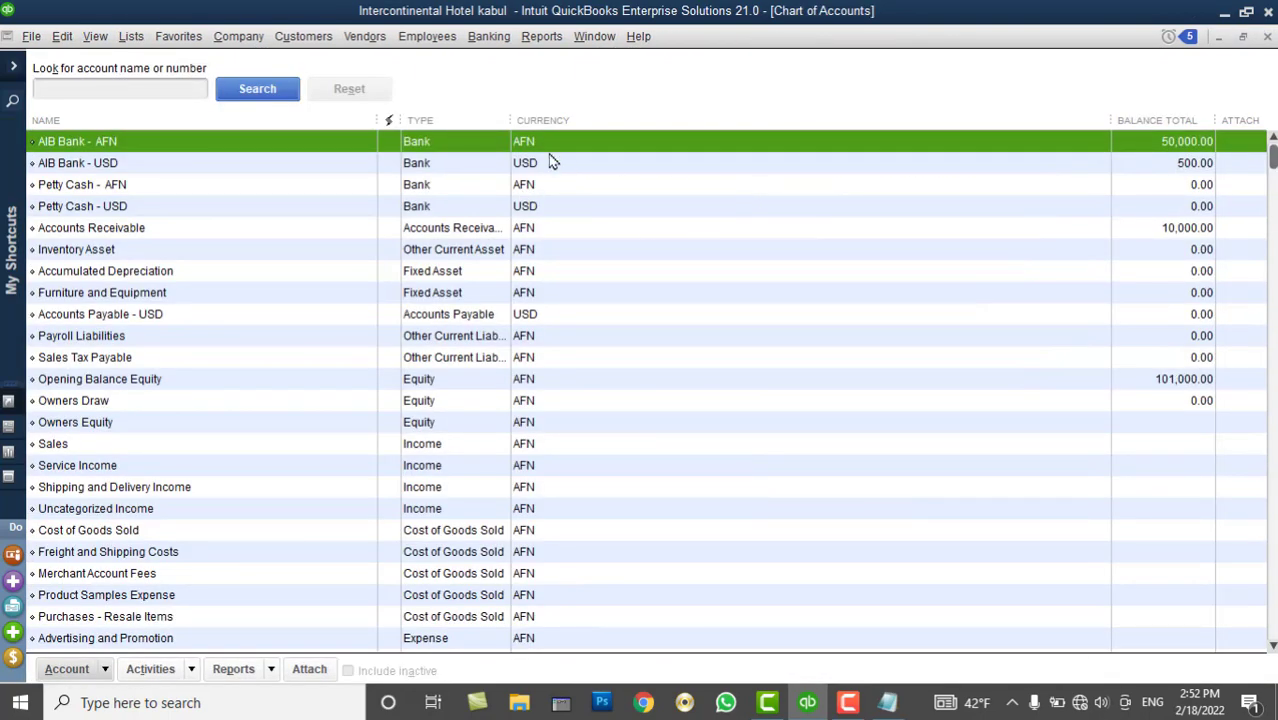
{"action": "left_click", "coordinate": [530, 228]}
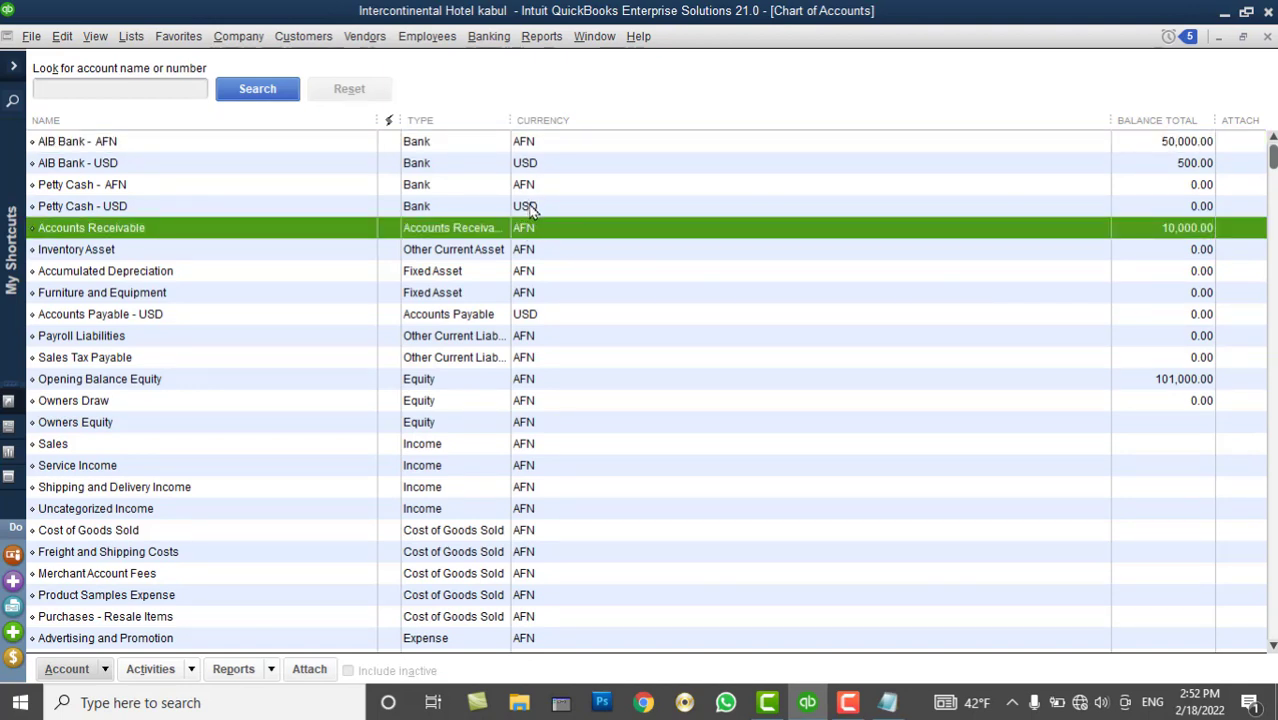
{"action": "left_click", "coordinate": [530, 207]}
{"action": "left_click", "coordinate": [528, 230]}
{"action": "left_click", "coordinate": [528, 250]}
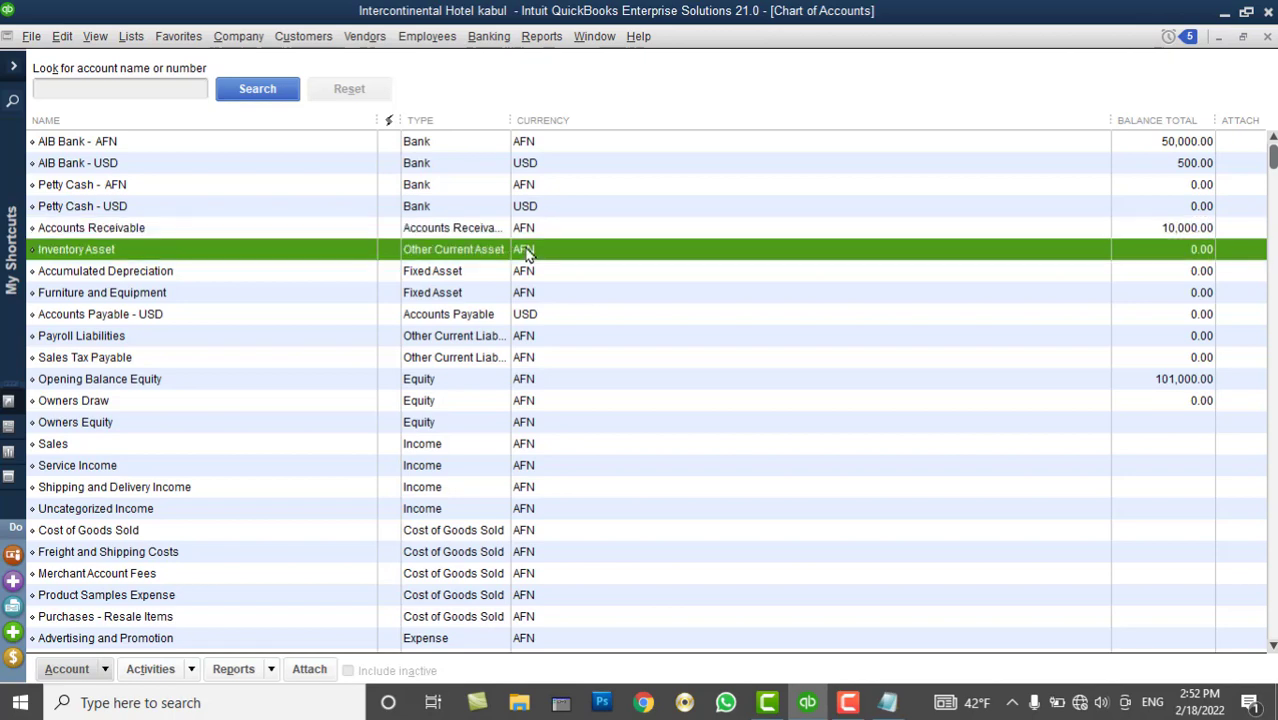
Close the chart, widen the Name column again, and show the New Customer & Job options
{"action": "left_click", "coordinate": [1267, 37]}
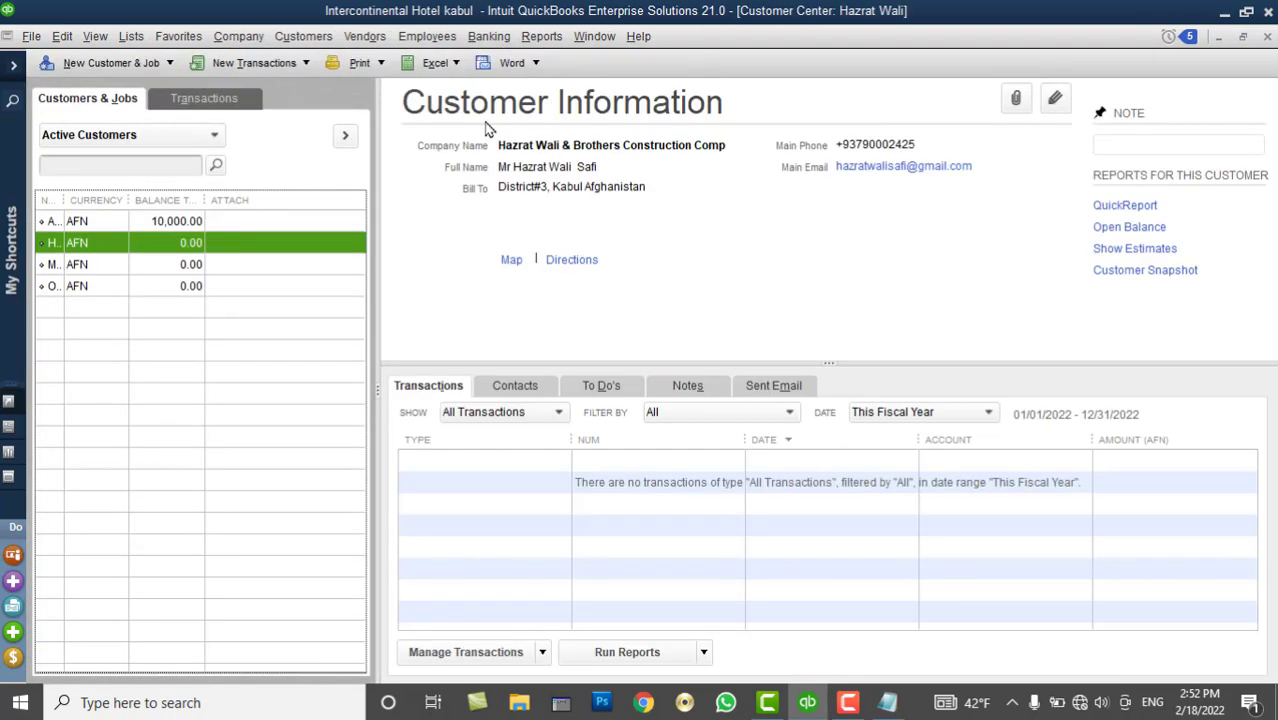
{"action": "left_click_drag", "start_coordinate": [64, 200], "coordinate": [129, 220]}
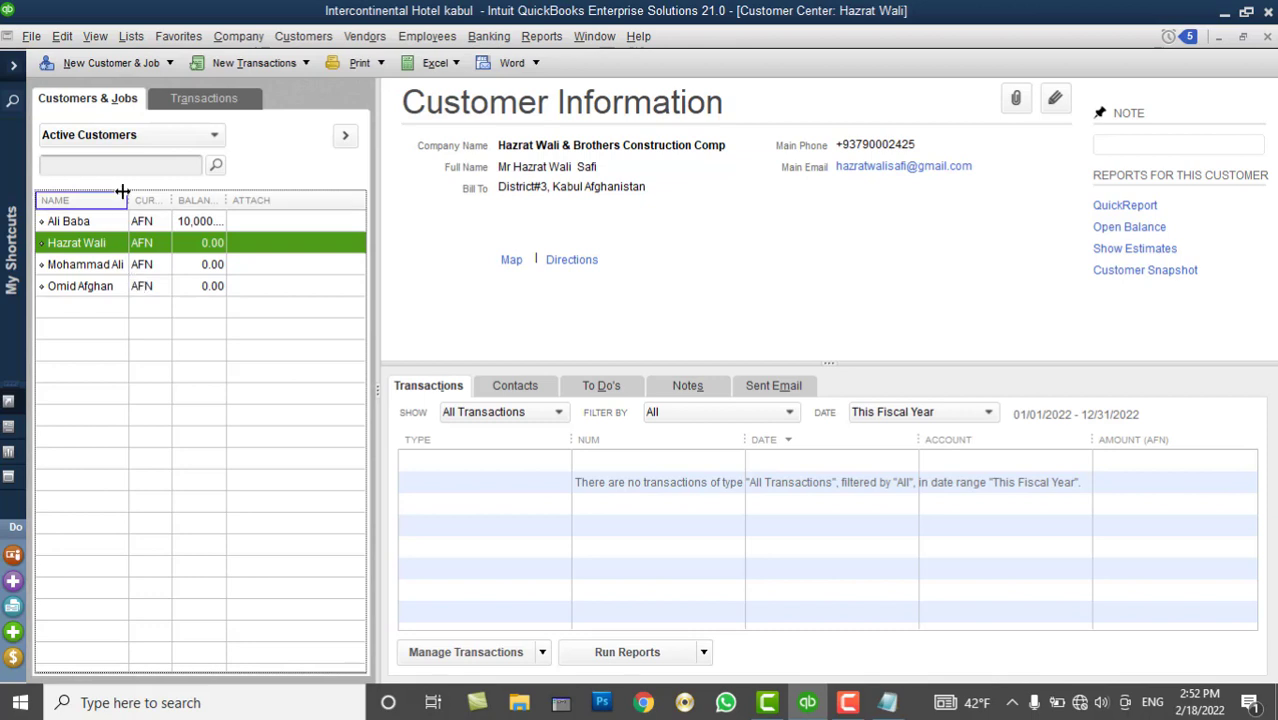
{"action": "left_click", "coordinate": [116, 66]}
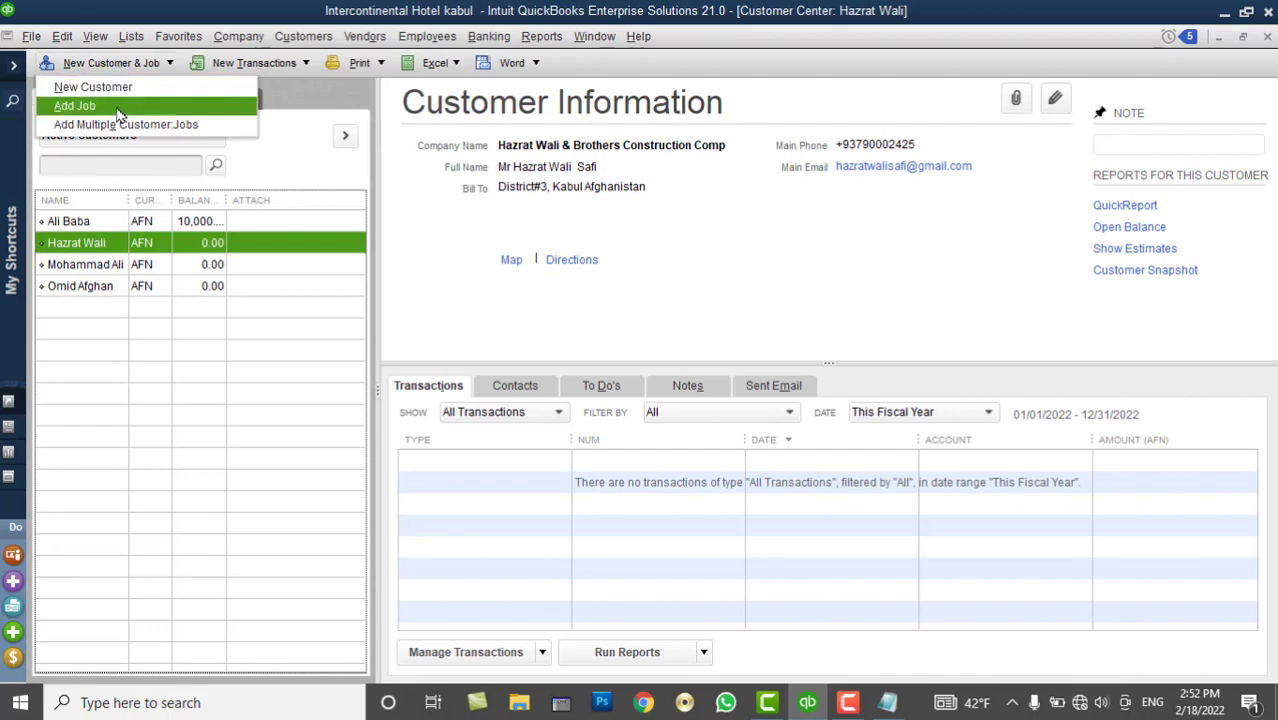
Open the Add Multiple Customer:Jobs editor and select the last customer row
{"action": "left_click", "coordinate": [189, 168]}
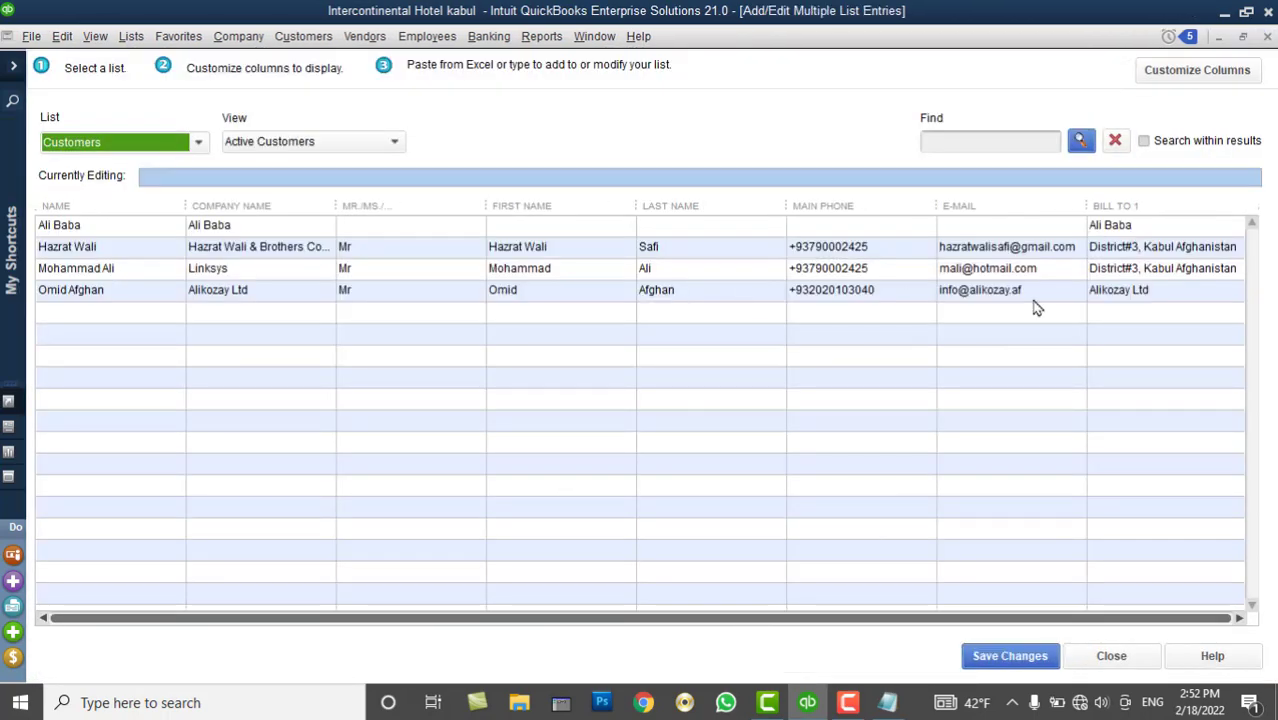
{"action": "left_click_drag", "start_coordinate": [1097, 268], "coordinate": [1112, 266]}
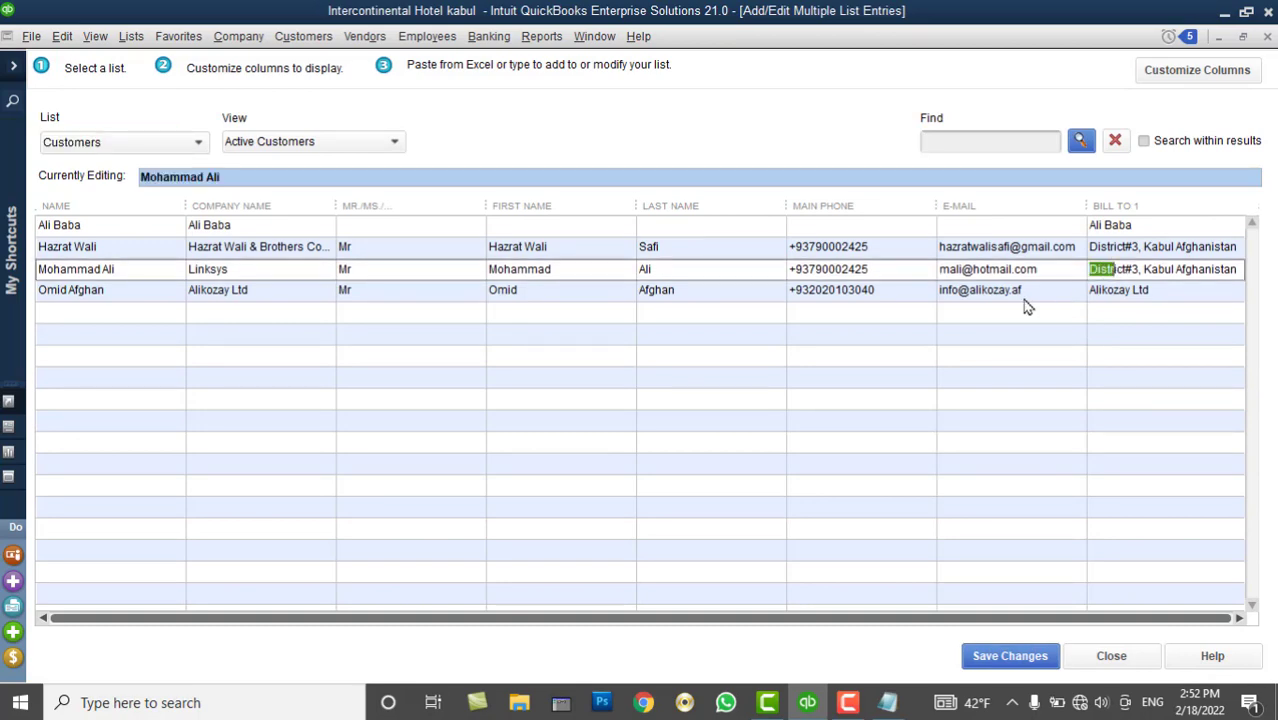
{"action": "left_click", "coordinate": [1022, 296]}
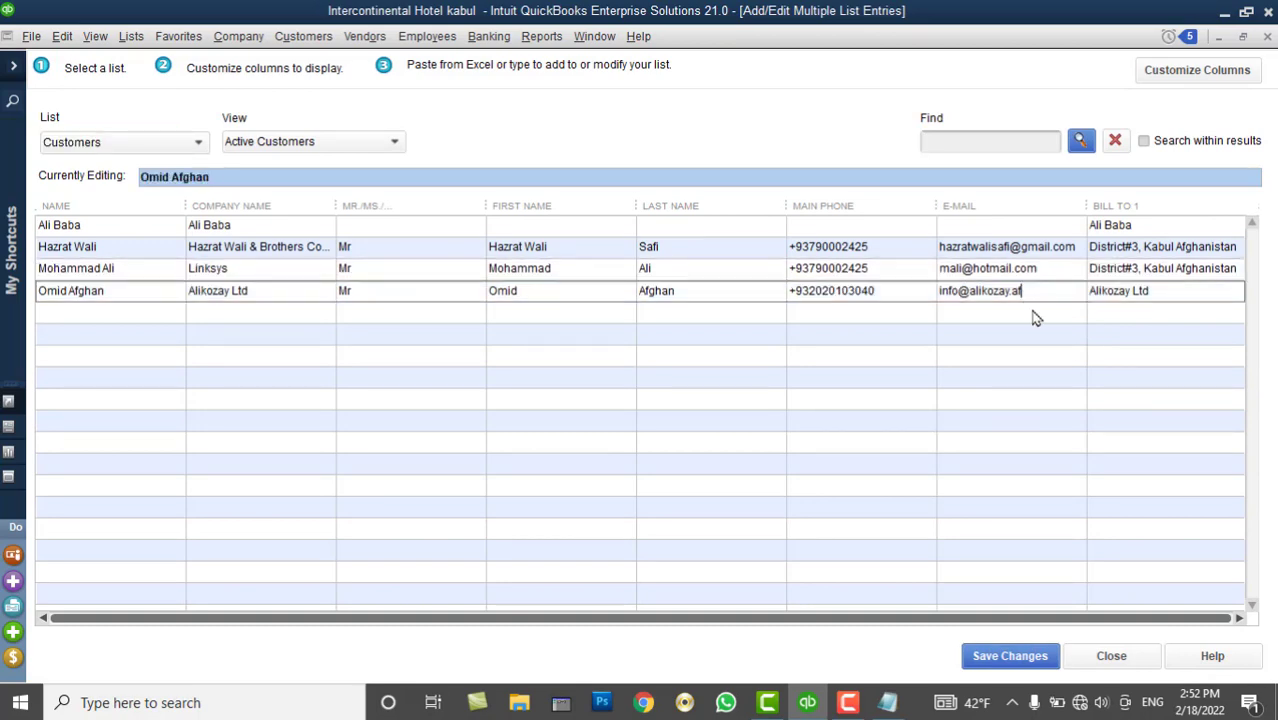
Add a Currency column and move it up to sit right after Company Name
{"action": "left_click", "coordinate": [1197, 72]}
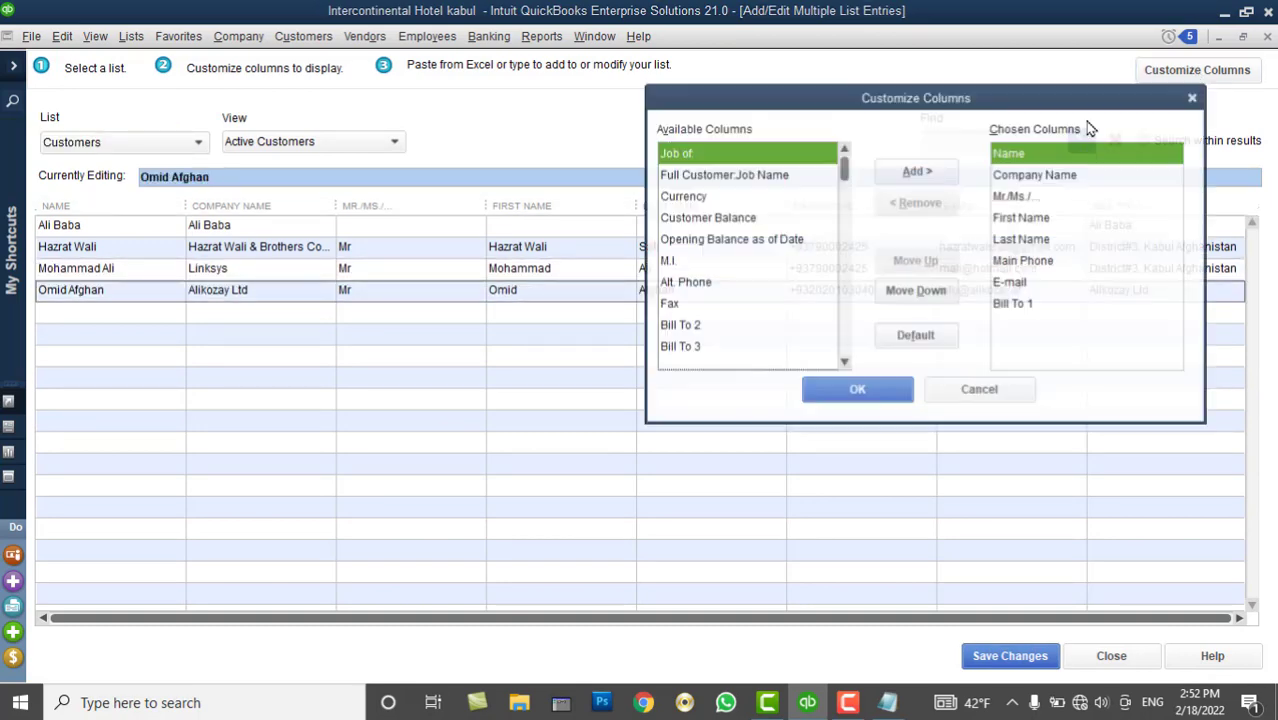
{"action": "left_click", "coordinate": [706, 198]}
{"action": "left_click", "coordinate": [1008, 152]}
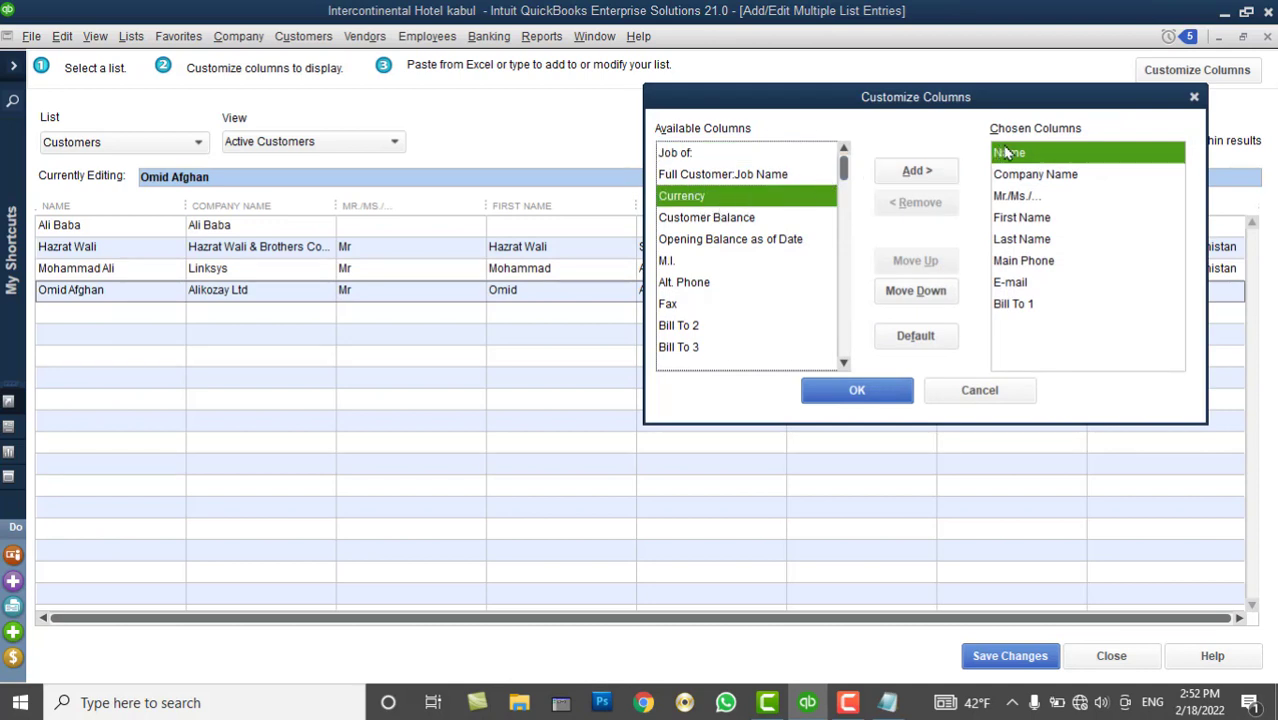
{"action": "left_click", "coordinate": [929, 178]}
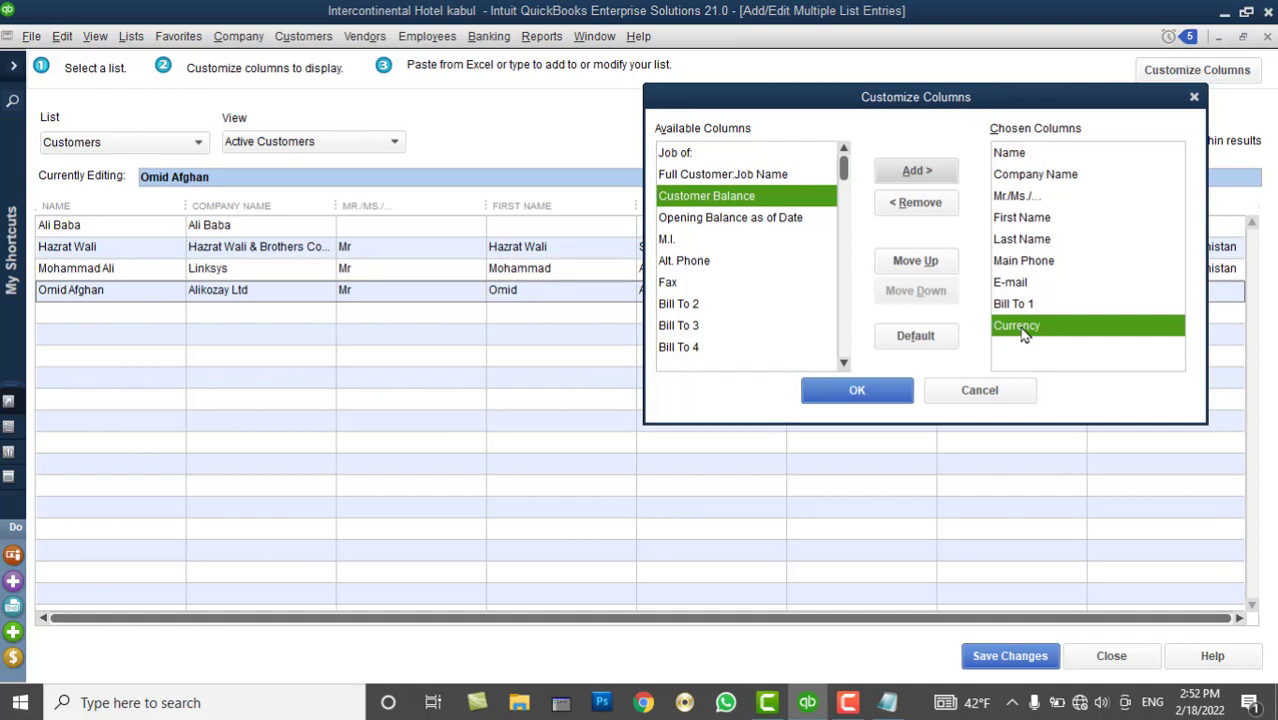
{"action": "left_click", "coordinate": [938, 266]}
{"action": "left_click", "coordinate": [938, 266]}
{"action": "left_click", "coordinate": [938, 266]}
{"action": "left_click", "coordinate": [938, 266]}
{"action": "left_click", "coordinate": [938, 266]}
{"action": "left_click", "coordinate": [938, 266]}
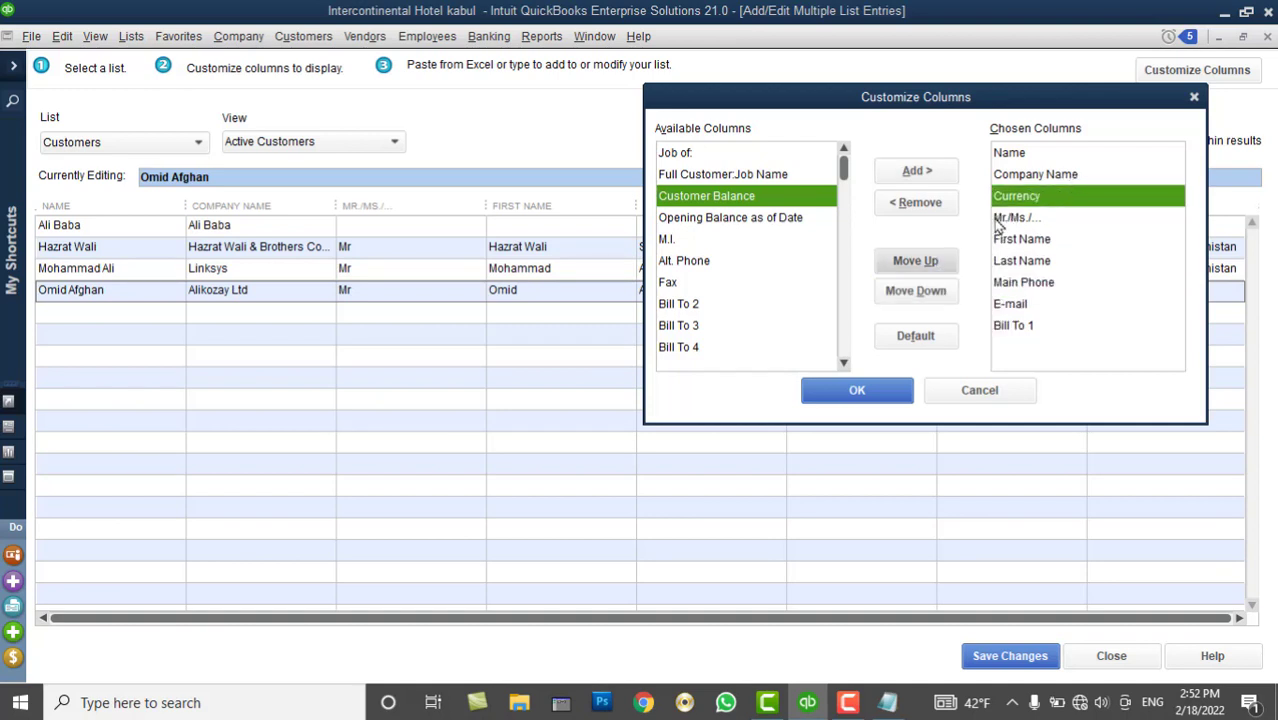
{"action": "left_click", "coordinate": [895, 390]}
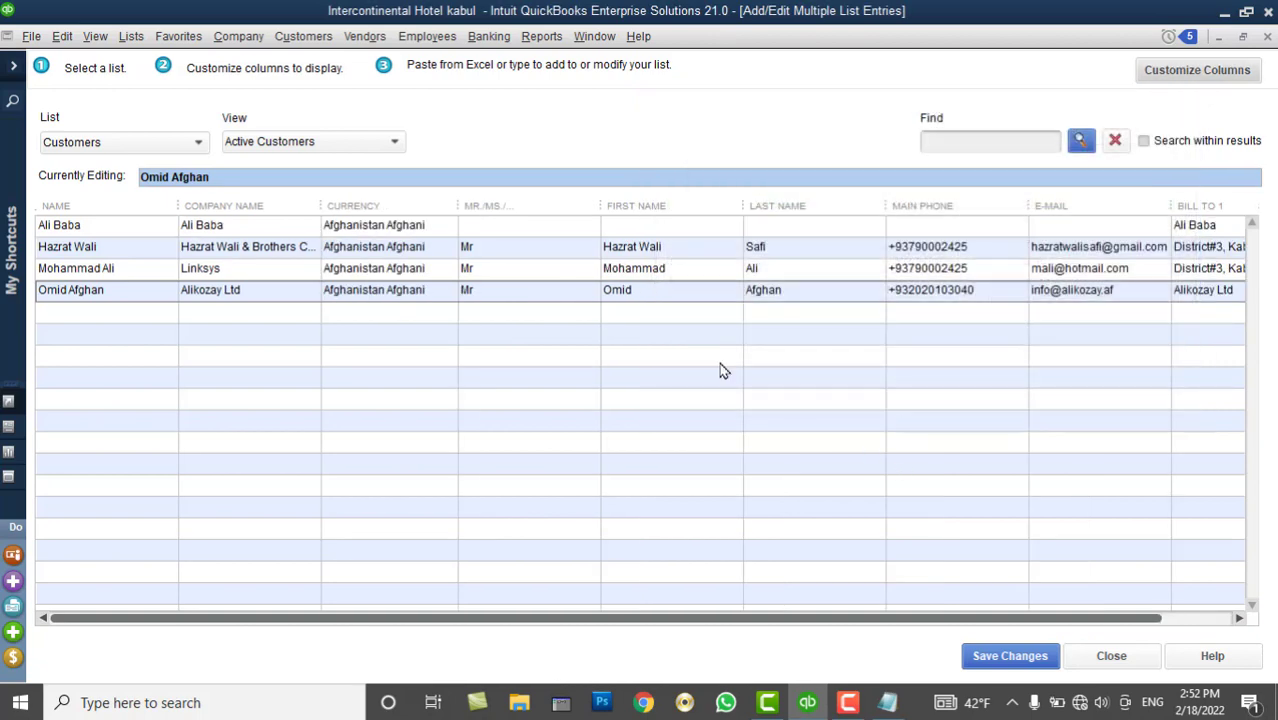
Change the second customer's currency to US Dollar, leaving the third on Afghanistan Afghani
{"action": "left_click", "coordinate": [393, 297]}
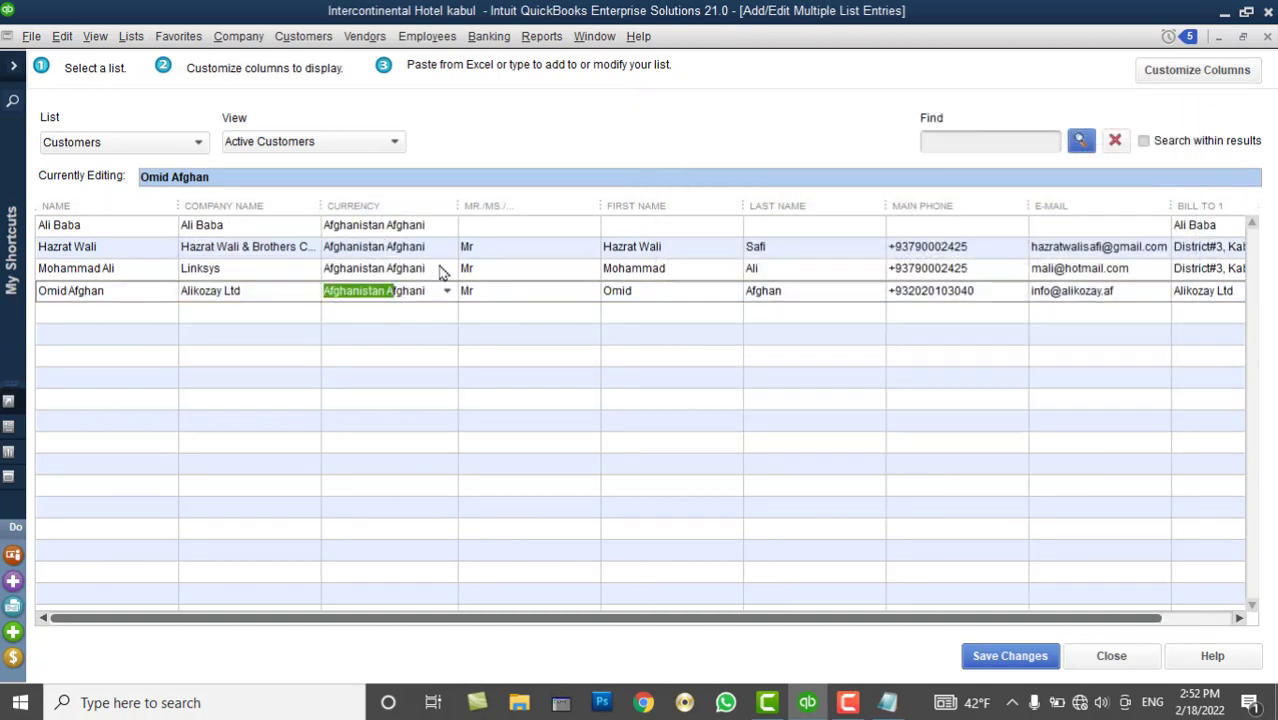
{"action": "left_click", "coordinate": [410, 254]}
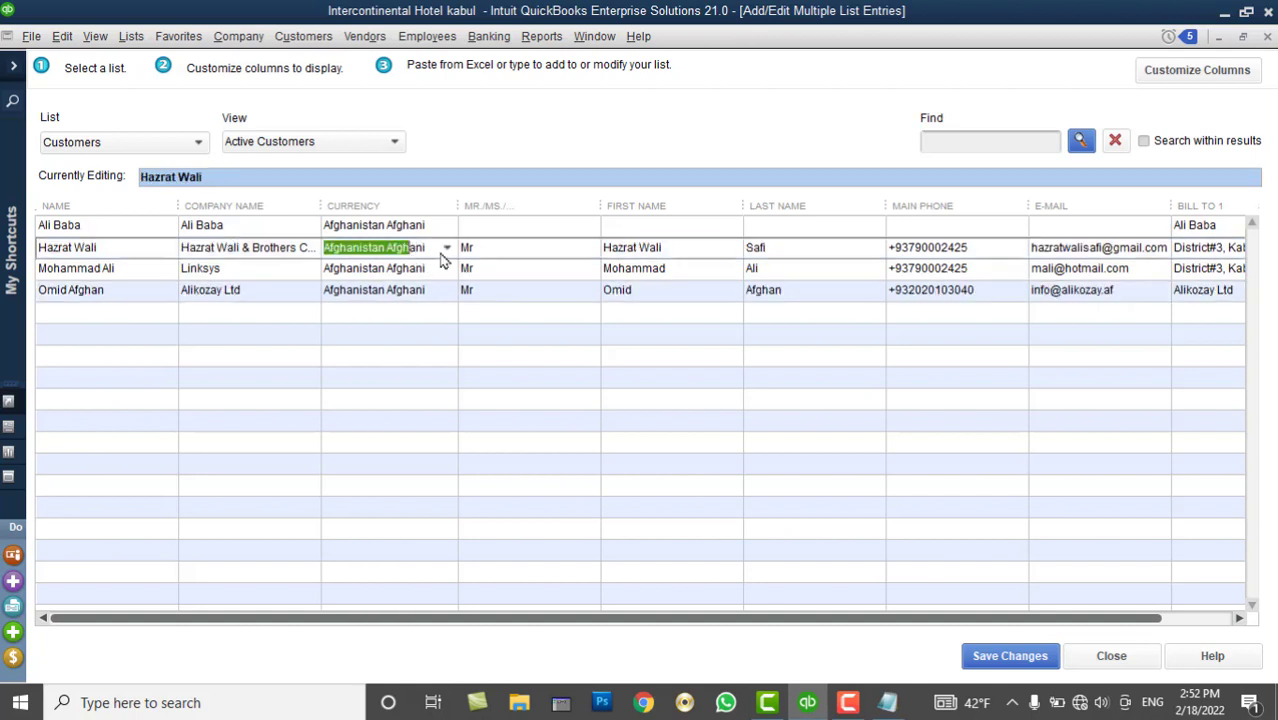
{"action": "left_click", "coordinate": [448, 255]}
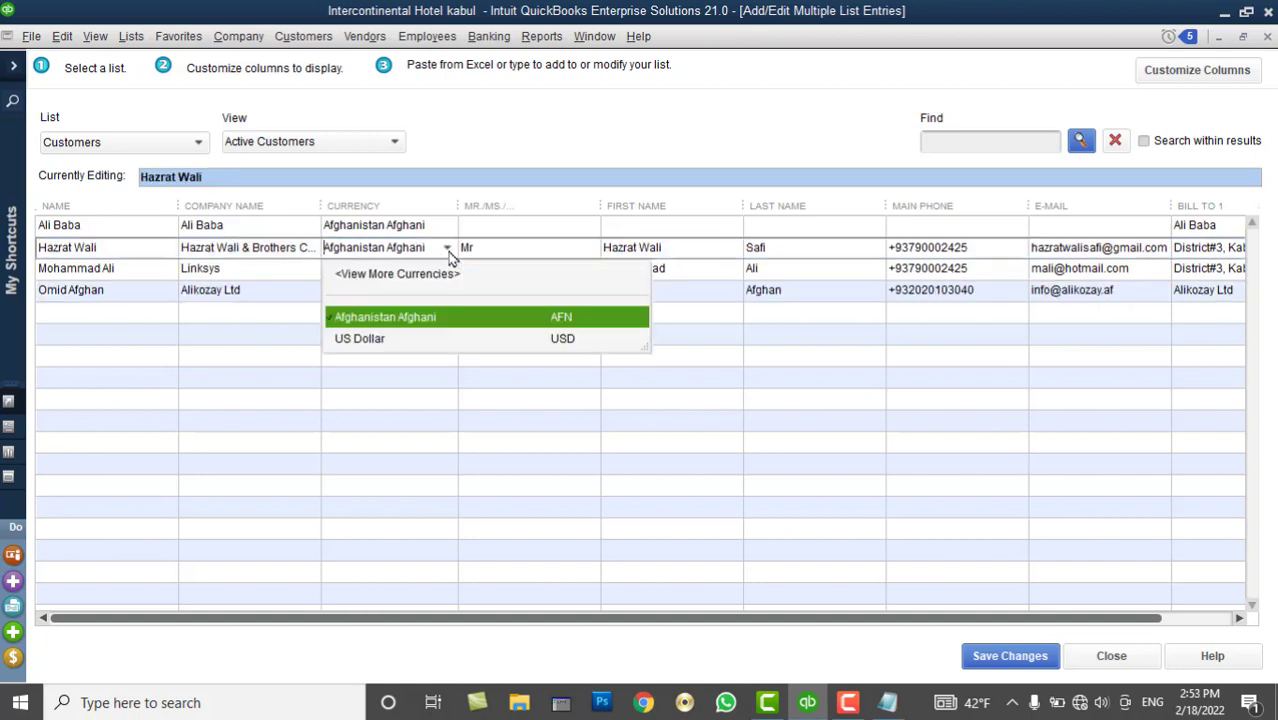
{"action": "left_click", "coordinate": [388, 338]}
{"action": "left_click", "coordinate": [421, 272]}
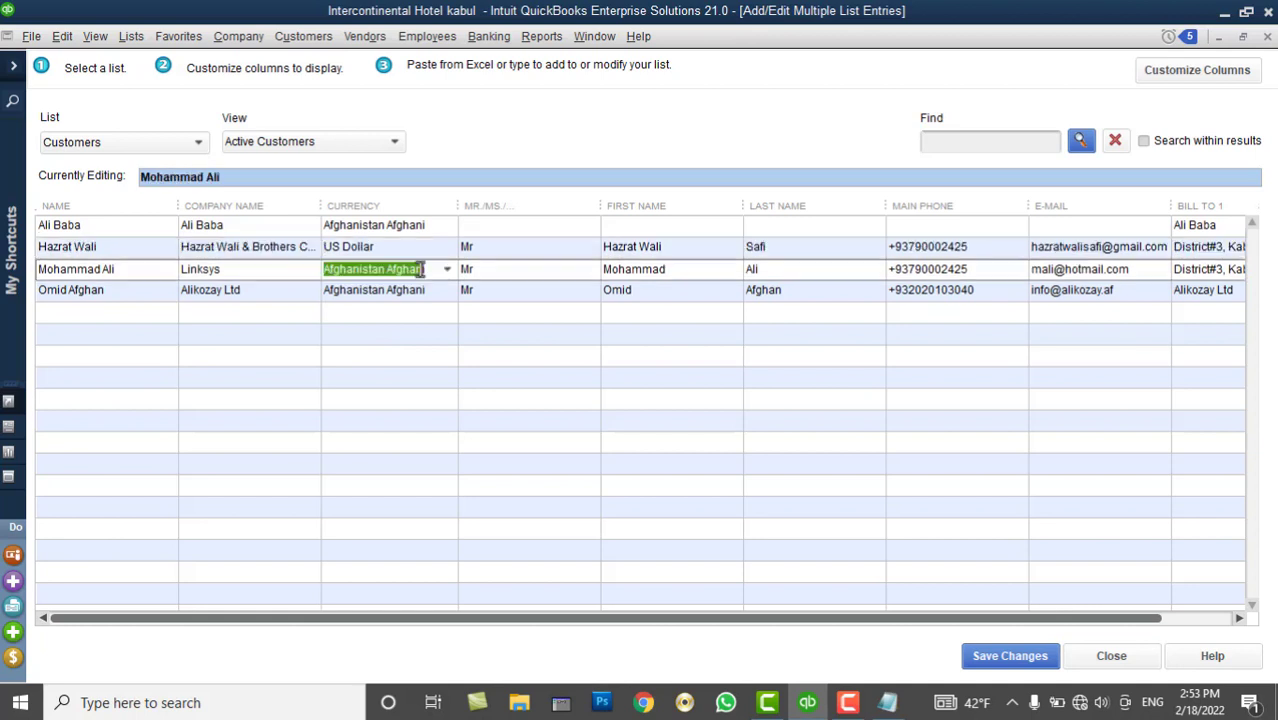
{"action": "left_click", "coordinate": [447, 270]}
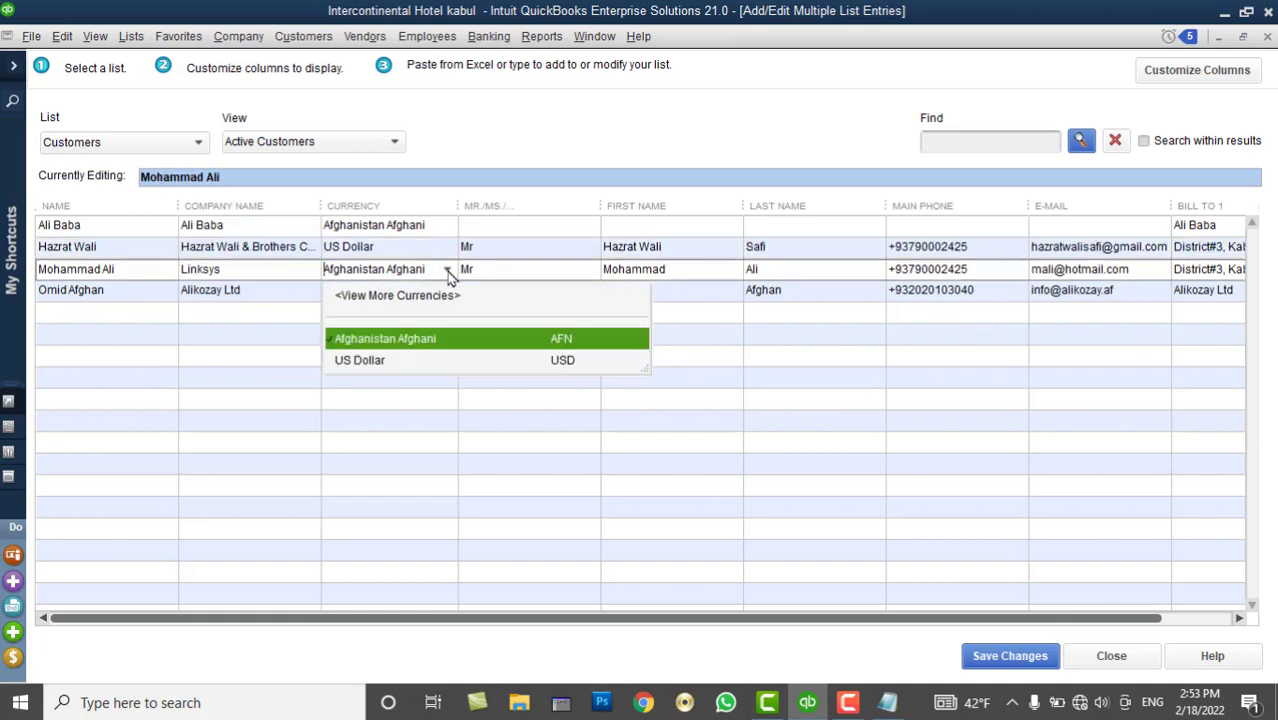
Save the currency changes, close the entry window, widen the Name column, and minimize QuickBooks
{"action": "left_click", "coordinate": [386, 338]}
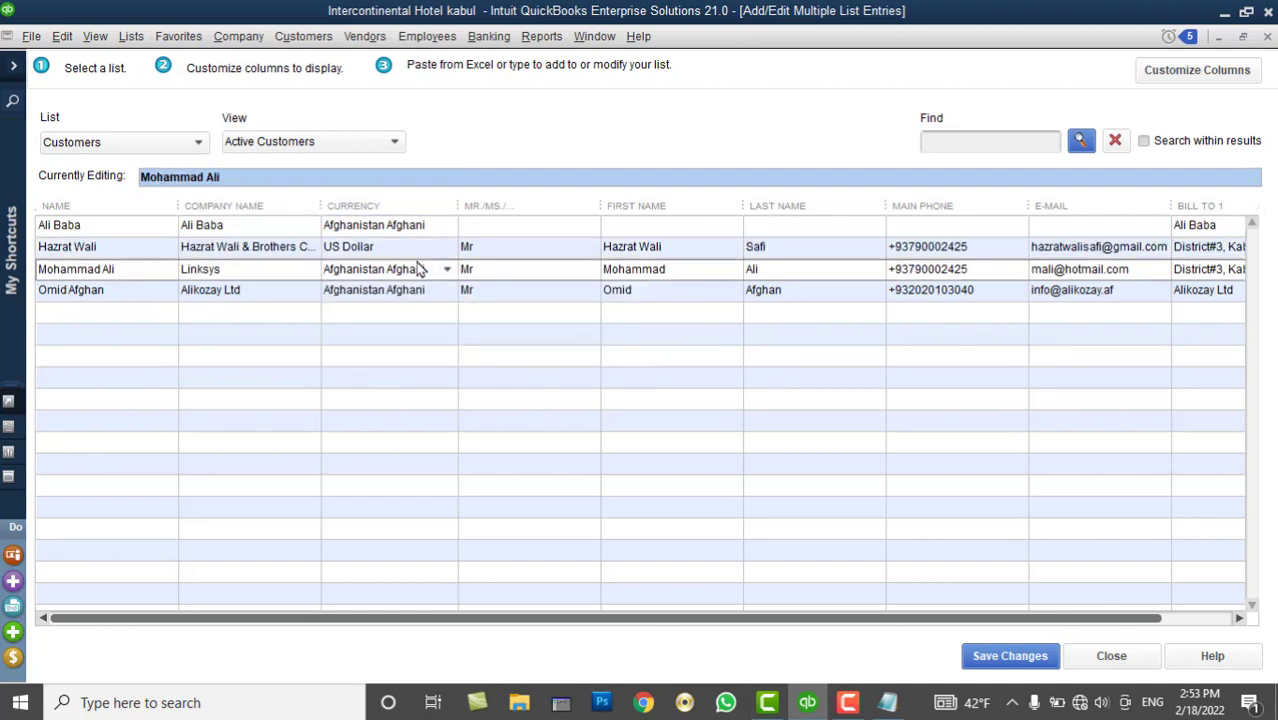
{"action": "left_click", "coordinate": [1030, 656]}
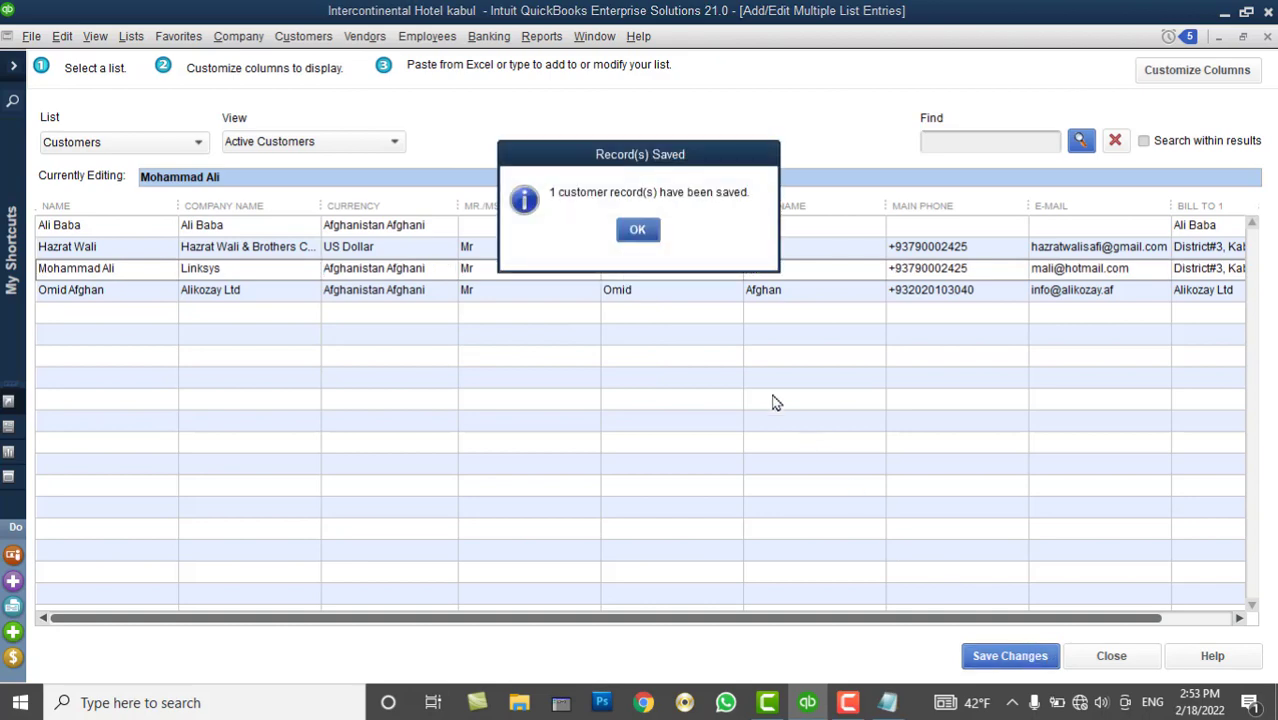
{"action": "left_click", "coordinate": [638, 232]}
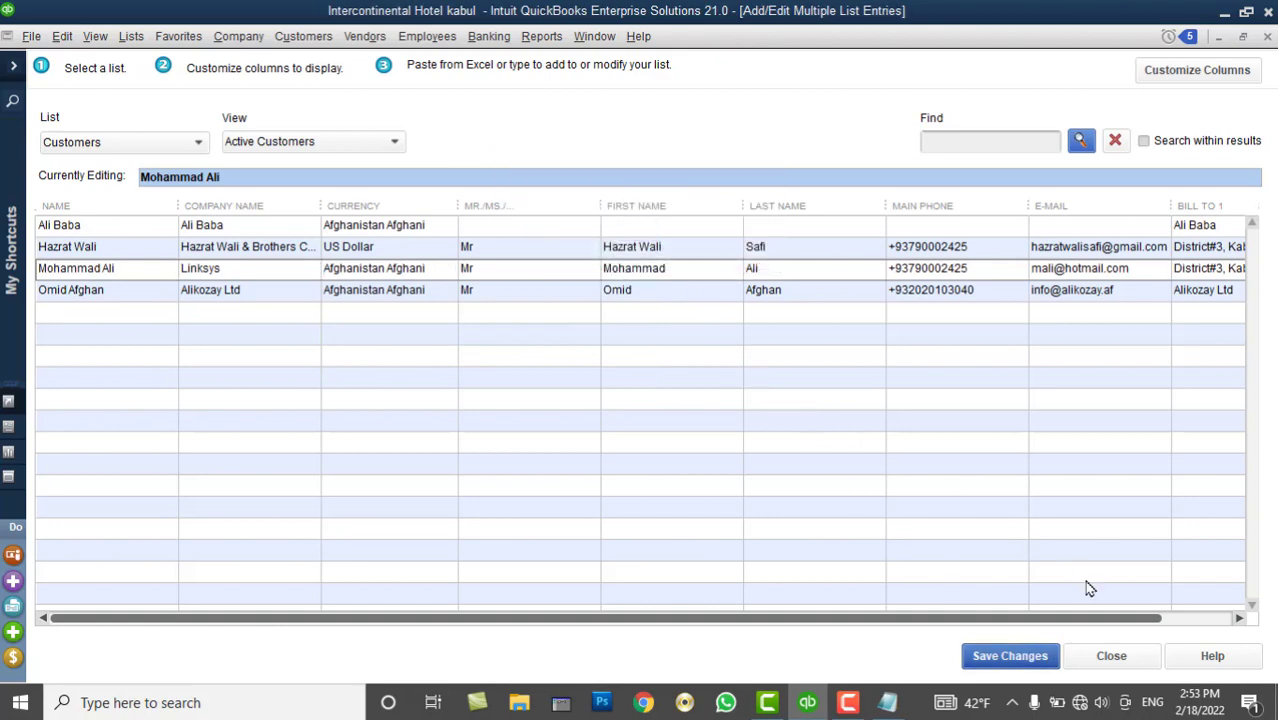
{"action": "left_click", "coordinate": [1105, 656]}
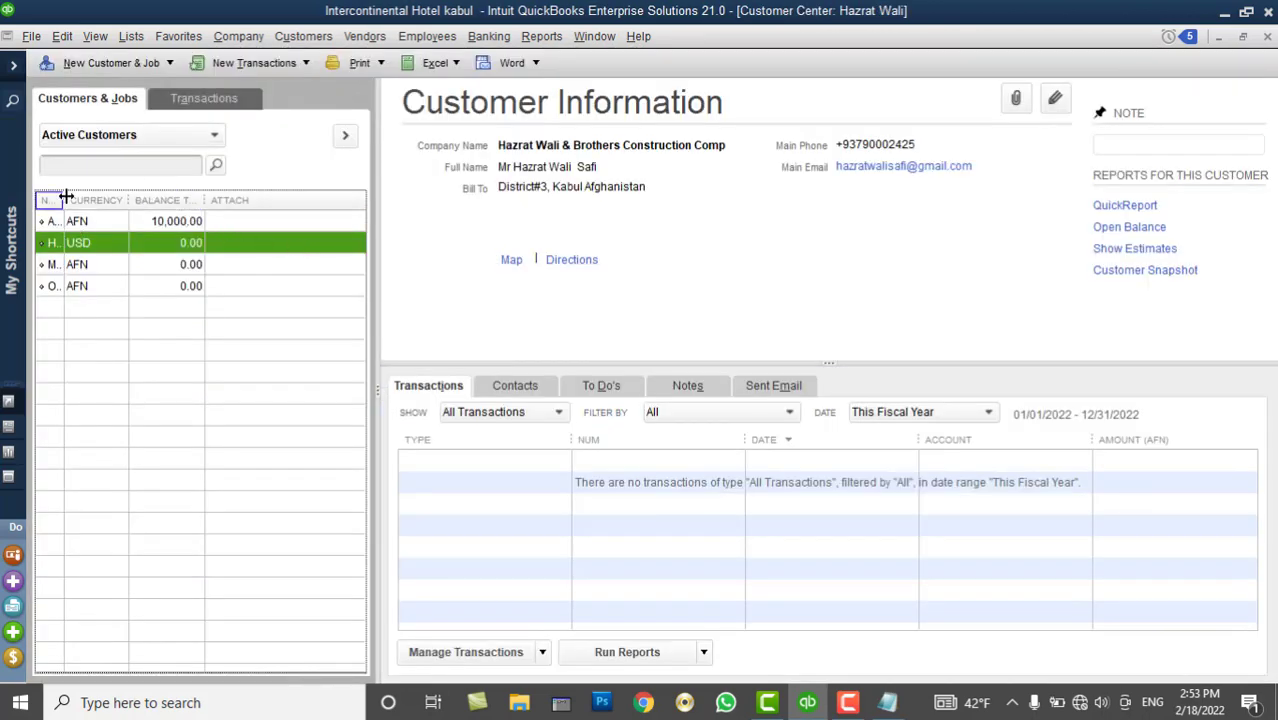
{"action": "left_click_drag", "start_coordinate": [102, 216], "coordinate": [130, 214]}
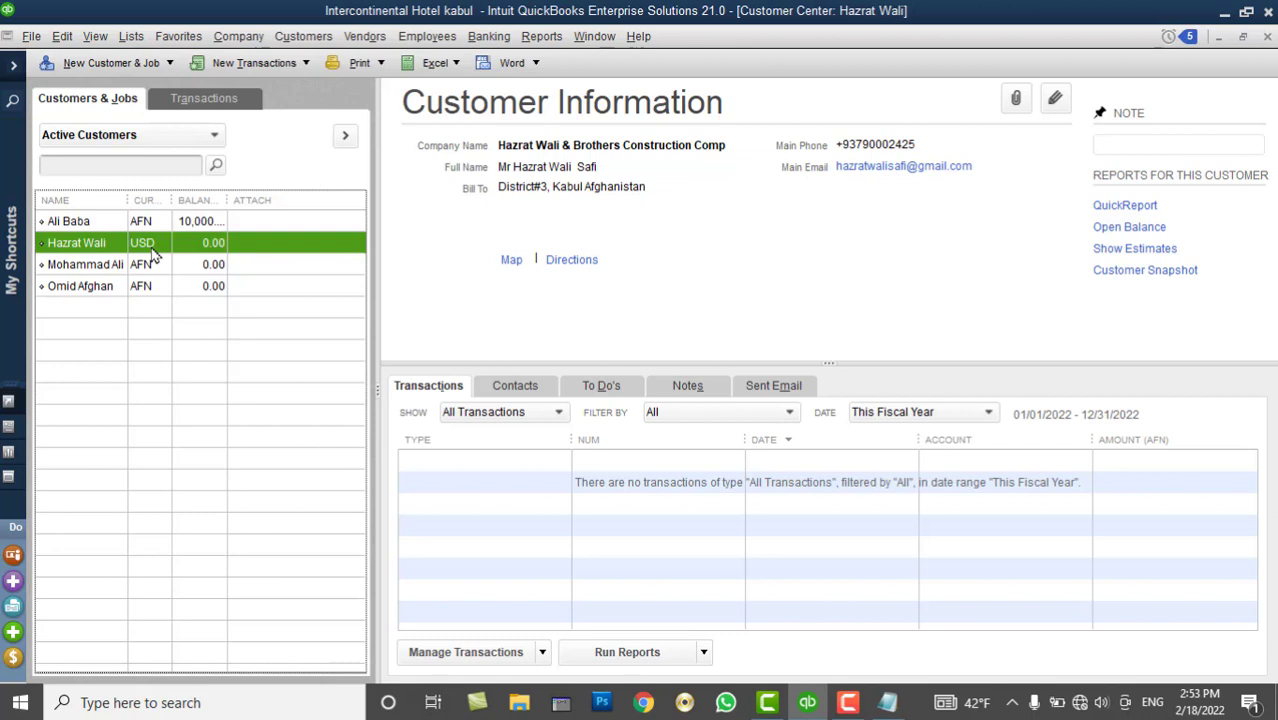
{"action": "left_click", "coordinate": [805, 701]}
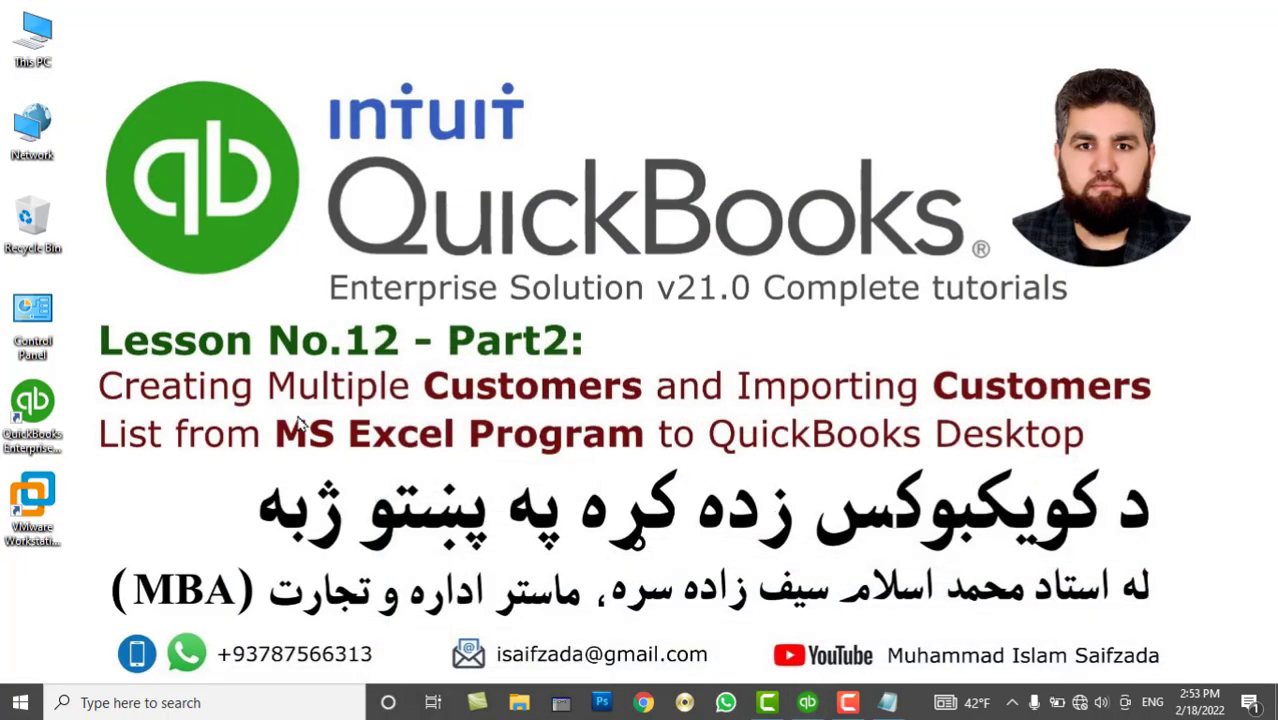
{"action": "left_click_drag", "start_coordinate": [341, 418], "coordinate": [652, 466]}
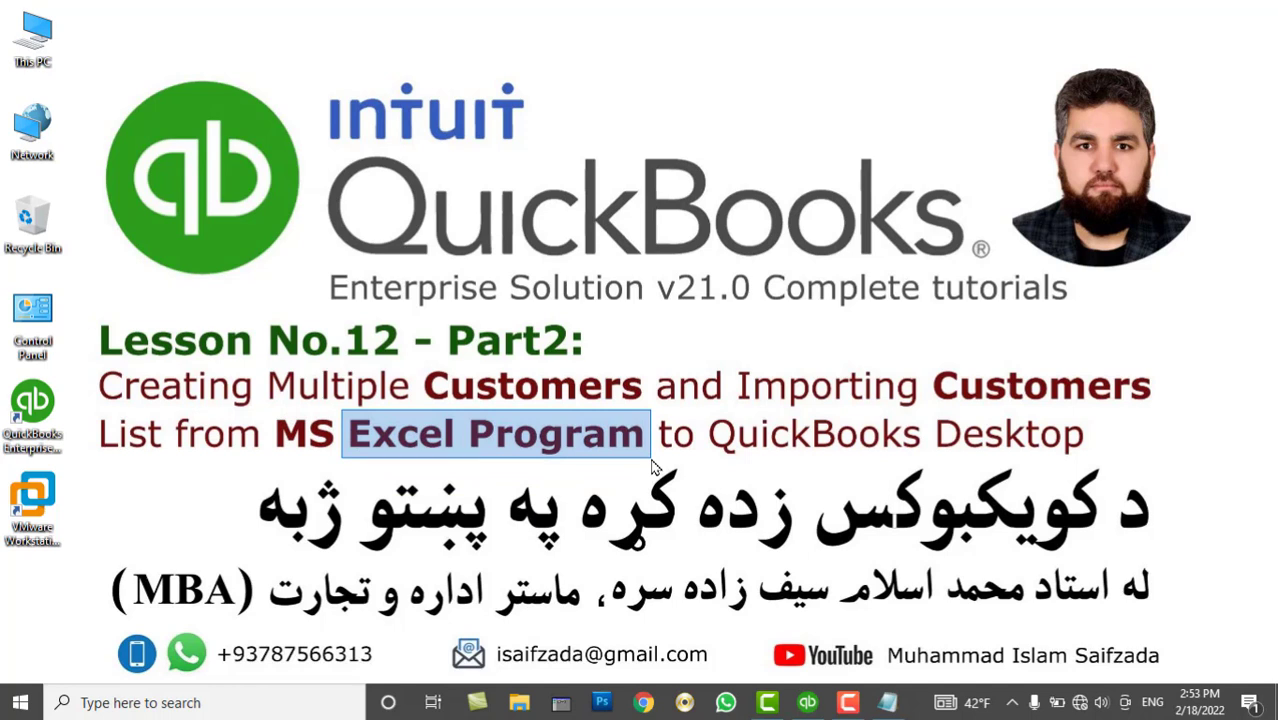
{"action": "left_click_drag", "start_coordinate": [652, 466], "coordinate": [652, 466]}
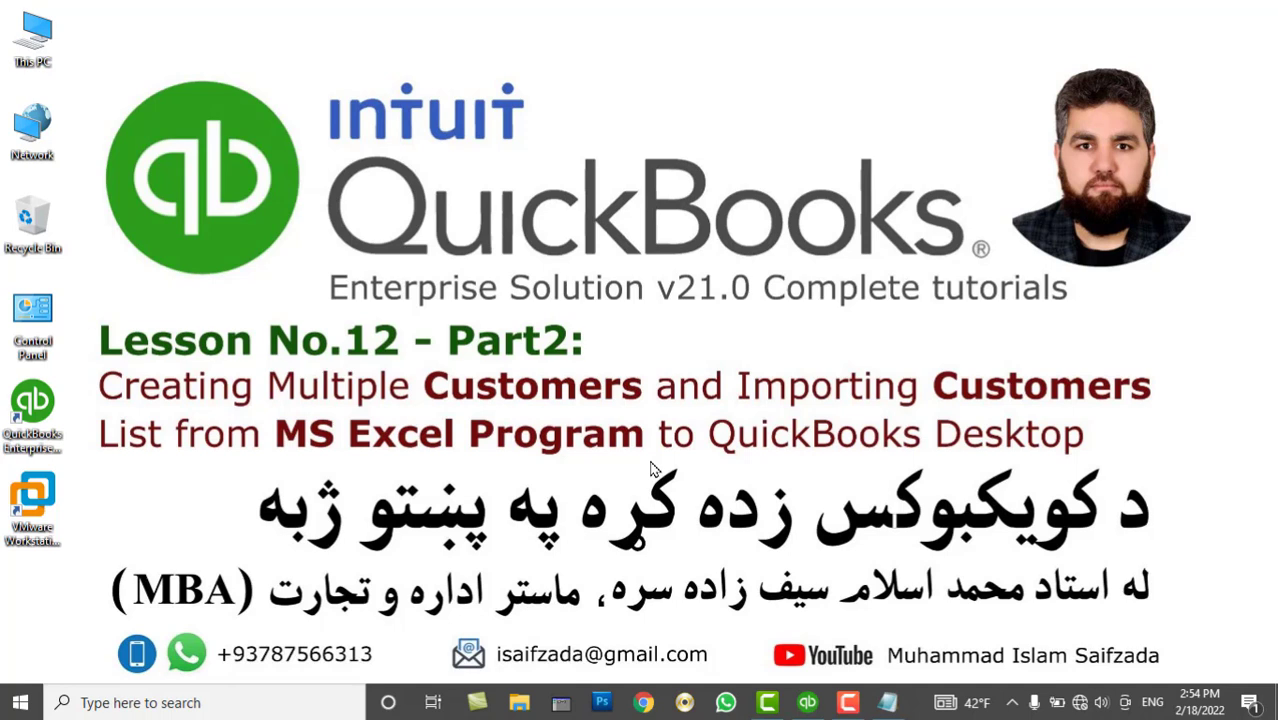
Refresh the desktop and open Top Customer List.xlsx from the Documents folder
{"action": "right_click", "coordinate": [564, 188]}
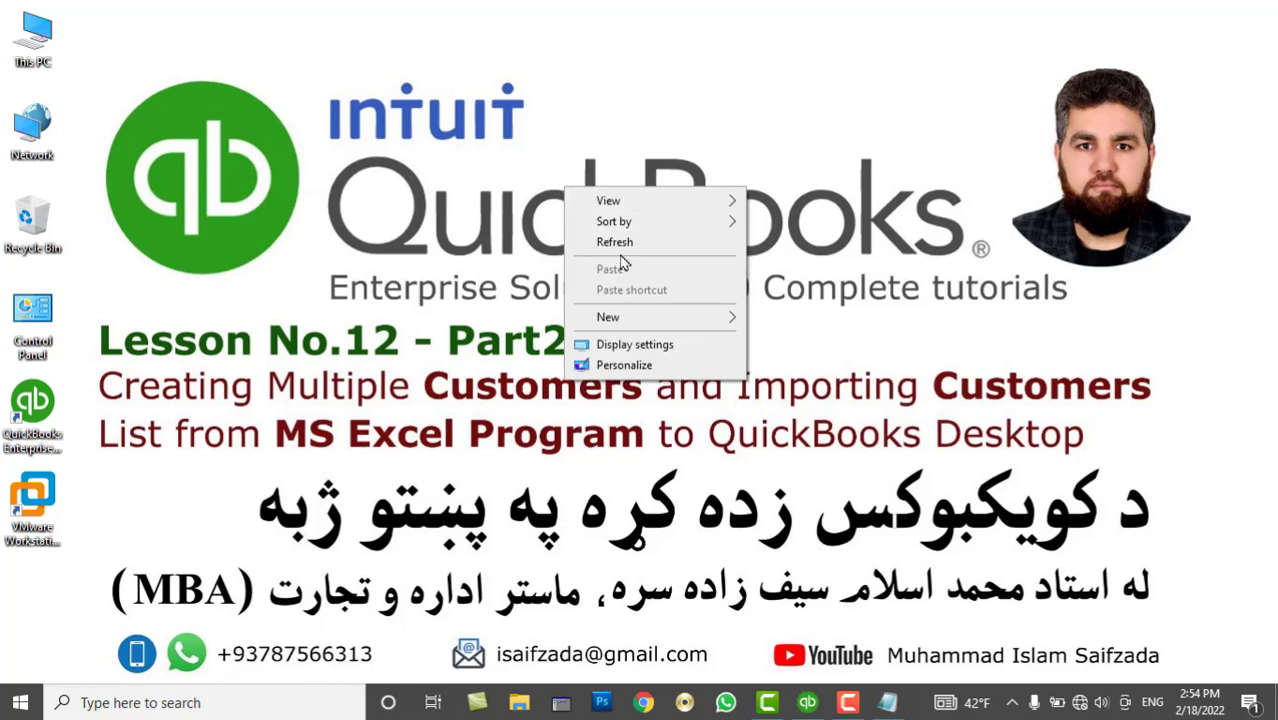
{"action": "left_click", "coordinate": [620, 245]}
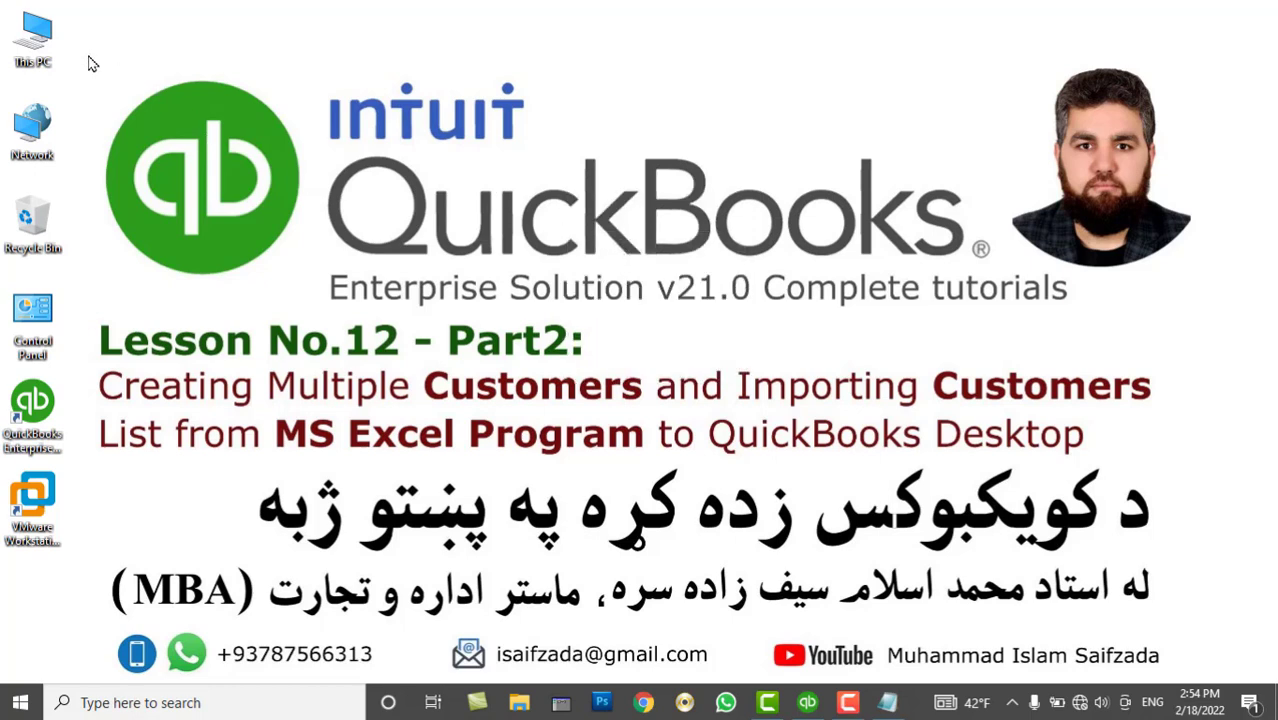
{"action": "double_click", "coordinate": [40, 35]}
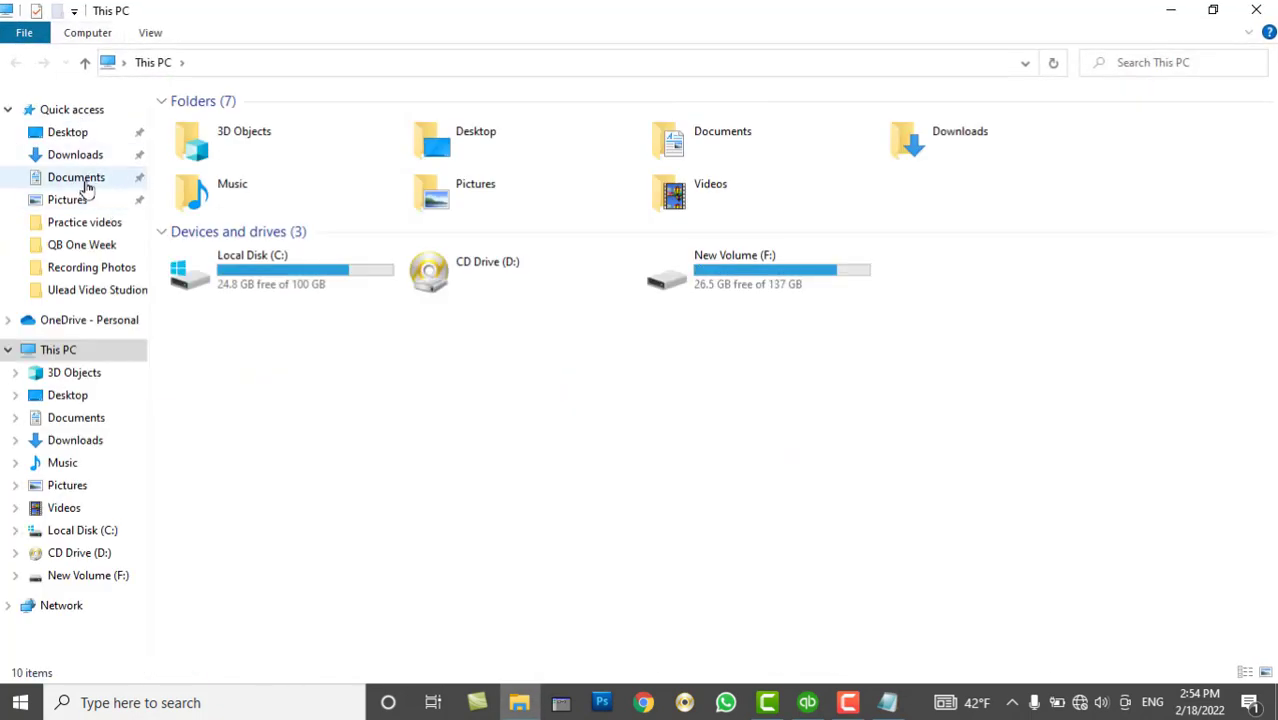
{"action": "left_click", "coordinate": [85, 179]}
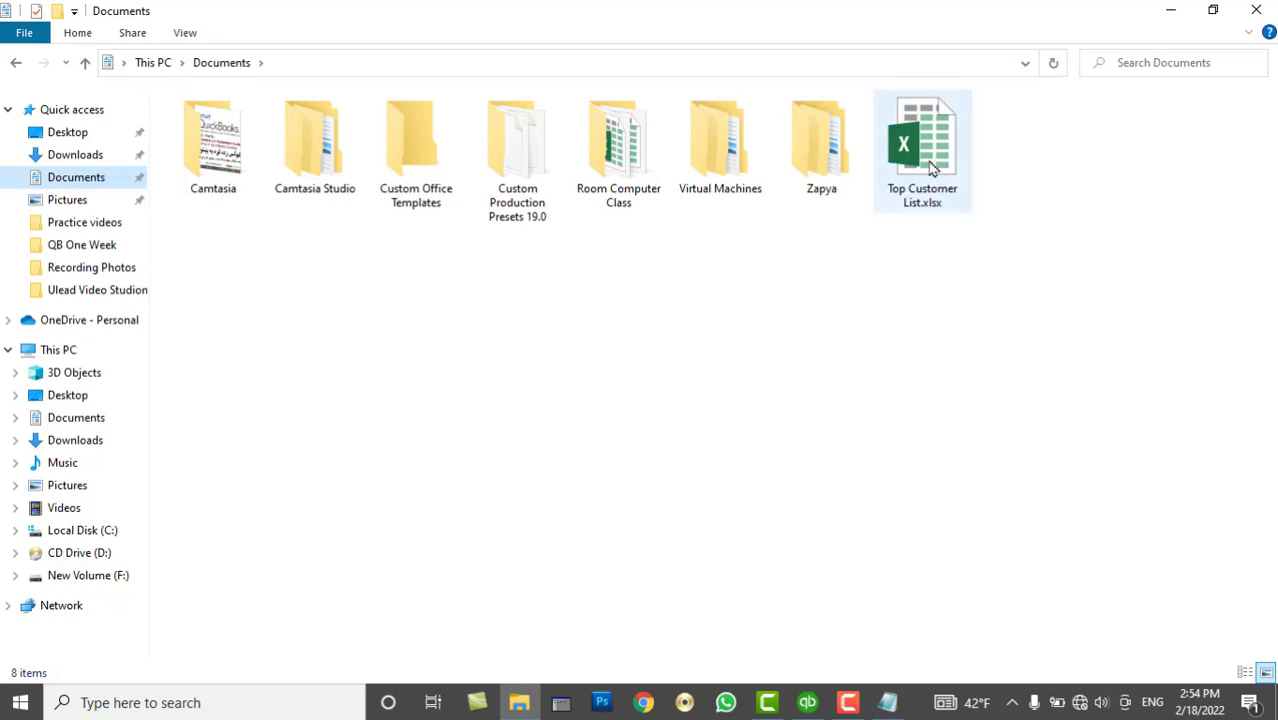
{"action": "double_click", "coordinate": [919, 150]}
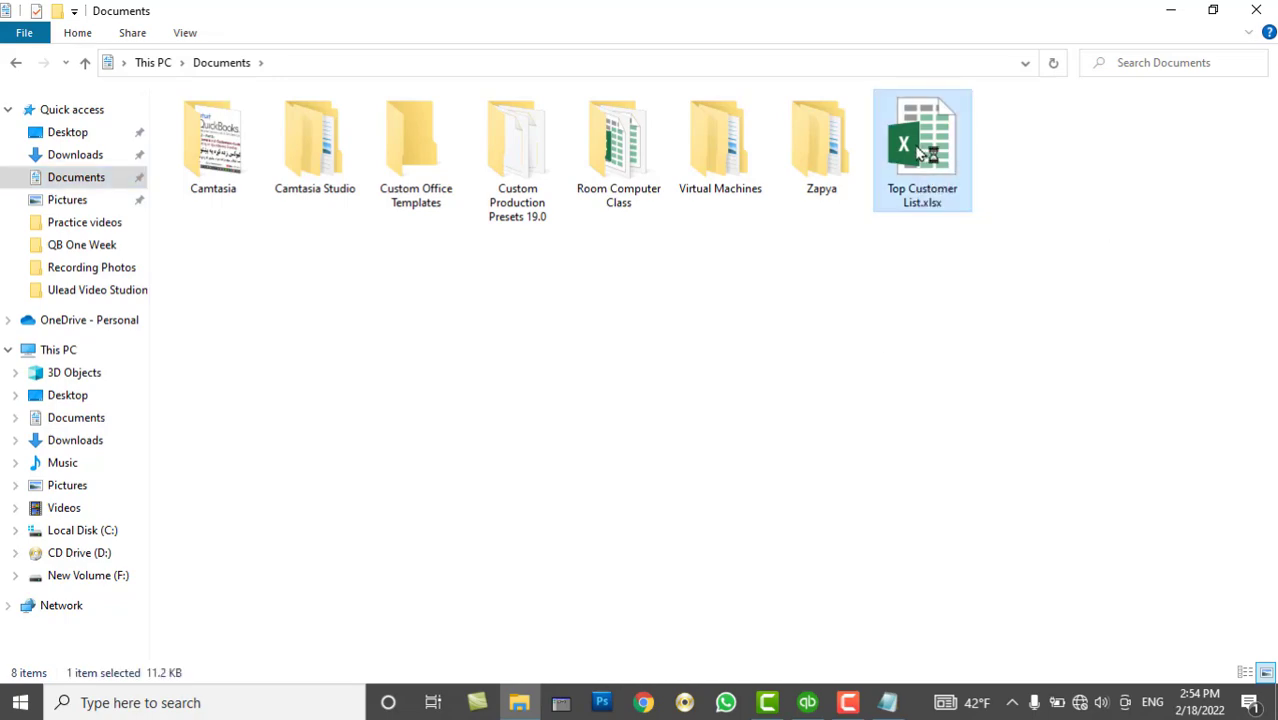
{"action": "left_click", "coordinate": [1256, 10]}
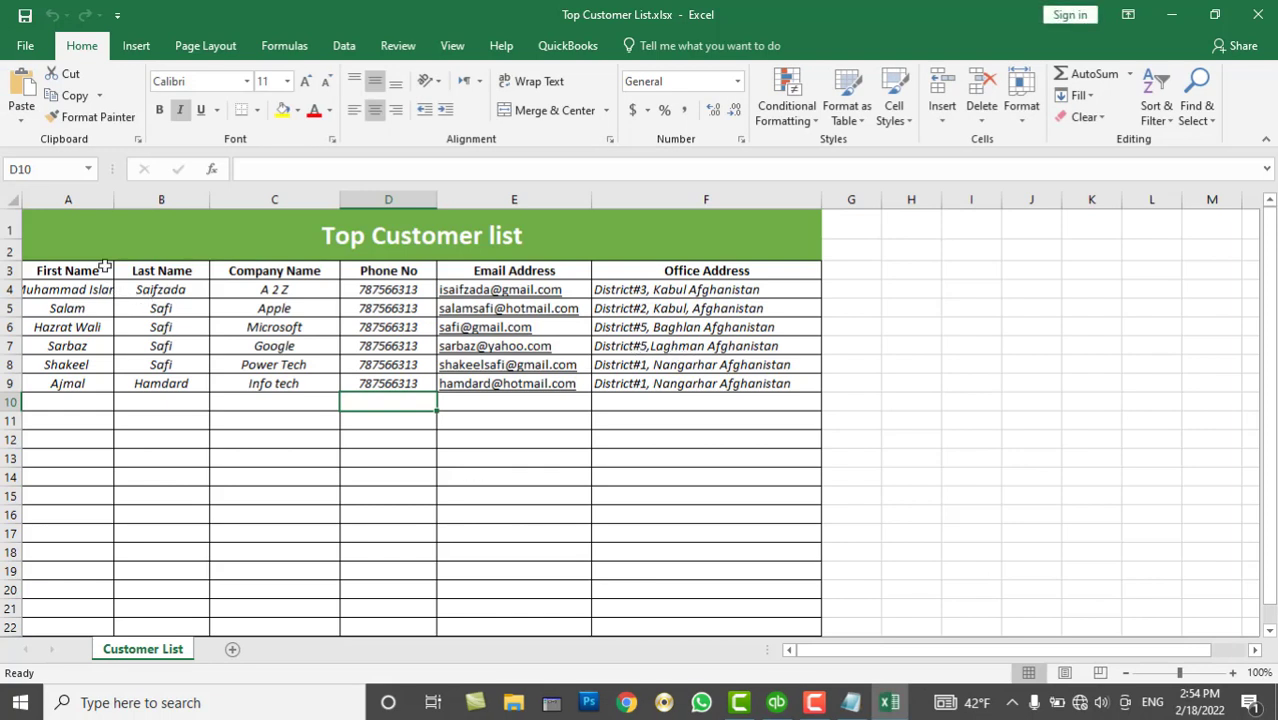
Widen column A so the full first names fit, and review the customer records
{"action": "left_click_drag", "start_coordinate": [114, 199], "coordinate": [176, 199]}
{"action": "left_click", "coordinate": [84, 291]}
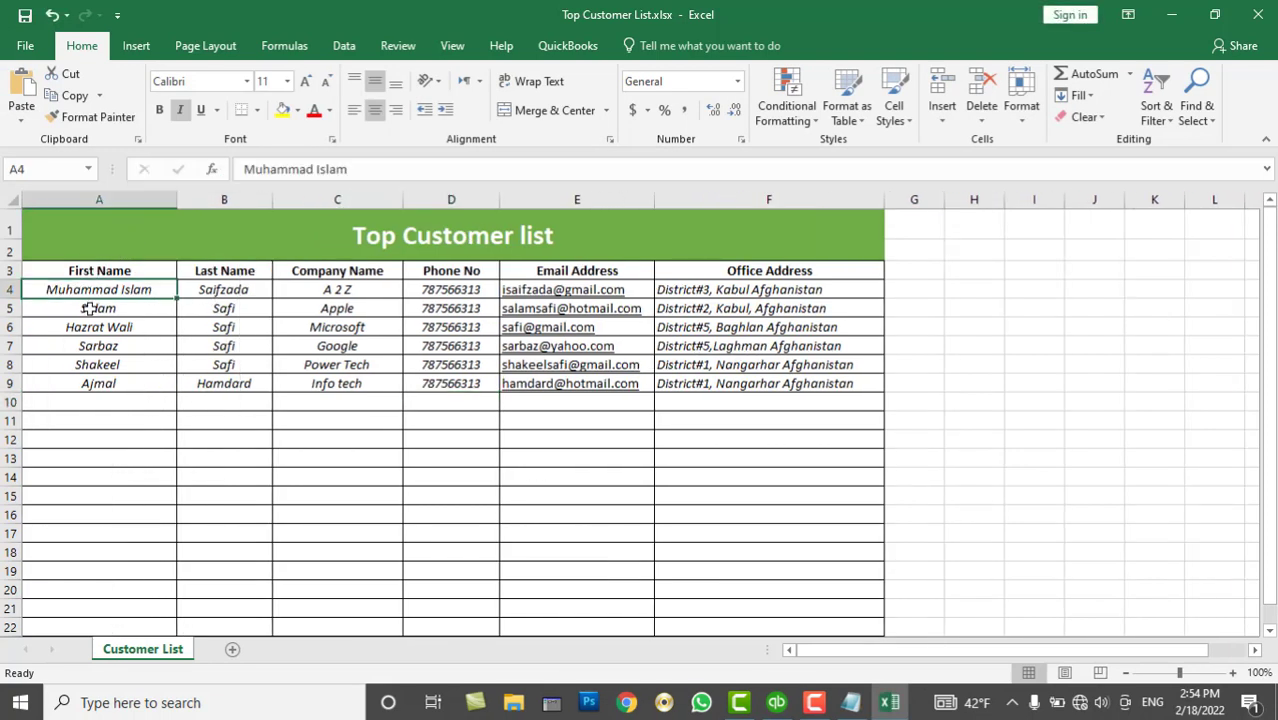
{"action": "left_click", "coordinate": [98, 310]}
{"action": "left_click", "coordinate": [108, 345]}
{"action": "left_click", "coordinate": [113, 367]}
{"action": "left_click", "coordinate": [108, 386]}
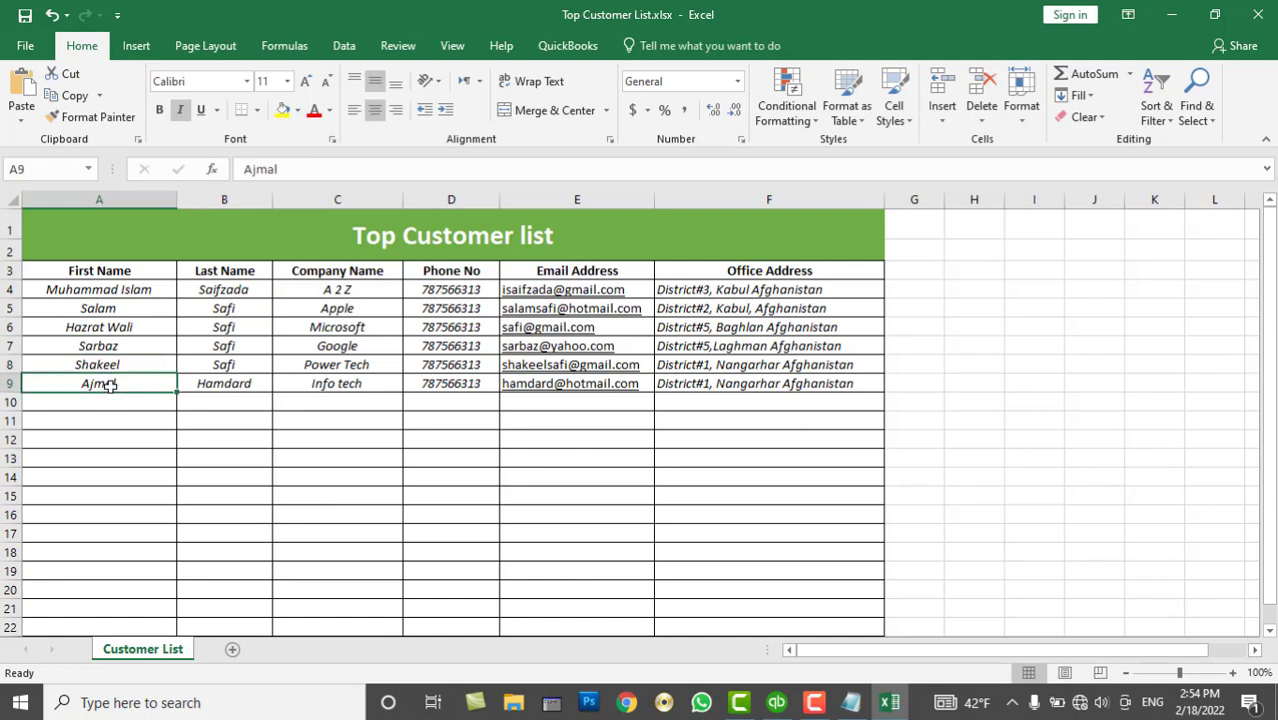
{"action": "mouse_move", "coordinate": [71, 289]}
{"action": "left_mouse_down"}
{"action": "mouse_move", "coordinate": [544, 396]}
{"action": "mouse_move", "coordinate": [834, 387]}
{"action": "left_mouse_up"}
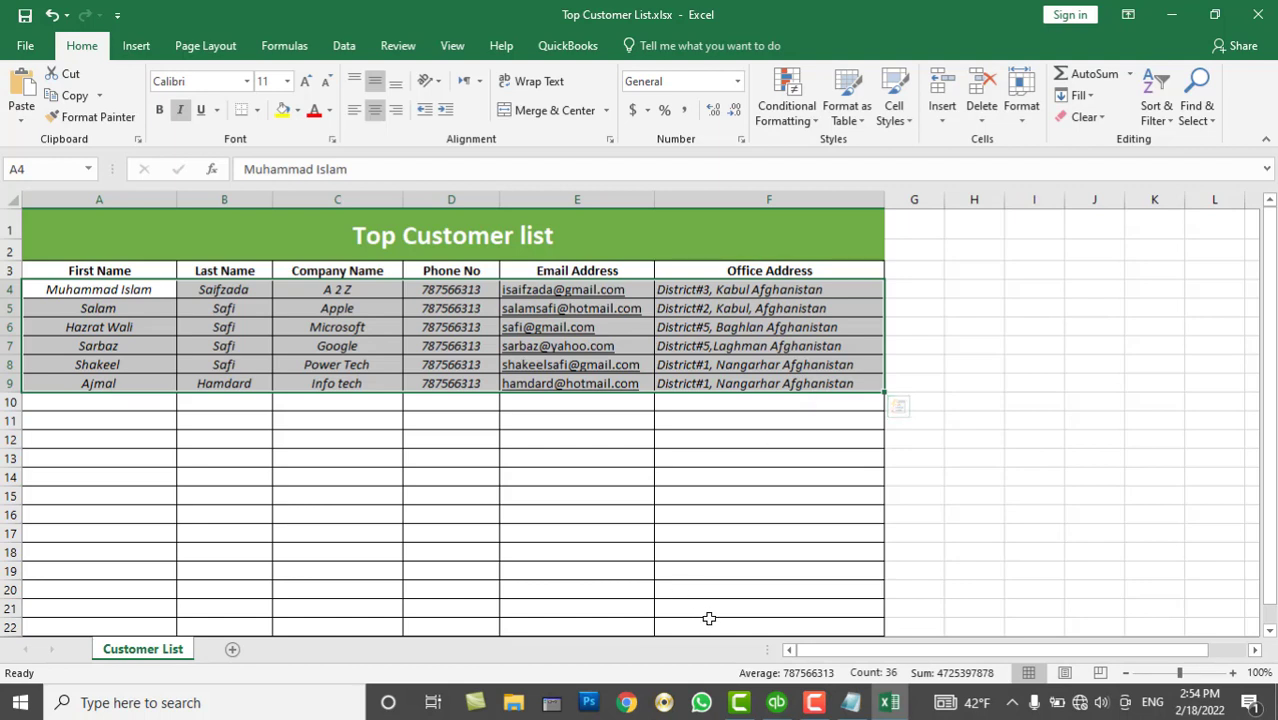
Delete row 6, the customer already in QuickBooks, and select the remaining five first names
{"action": "left_click", "coordinate": [104, 332]}
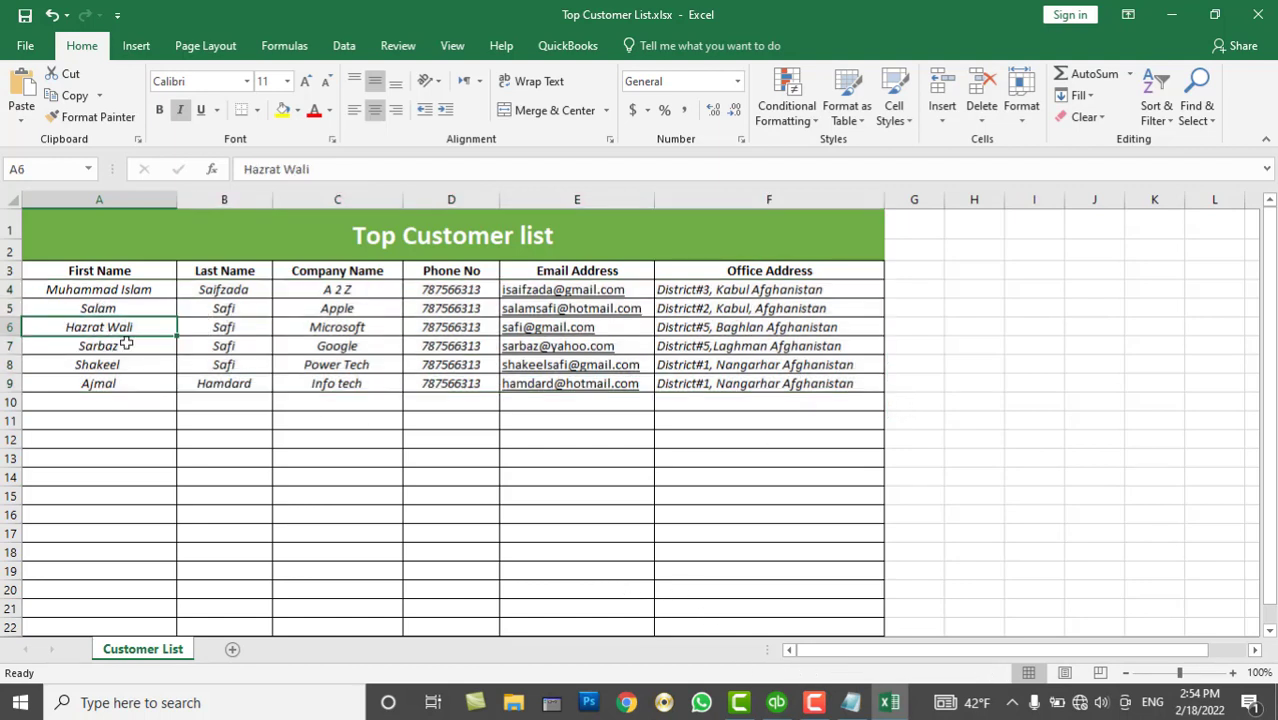
{"action": "left_click", "coordinate": [7, 327]}
{"action": "right_click", "coordinate": [7, 327]}
{"action": "left_click", "coordinate": [37, 478]}
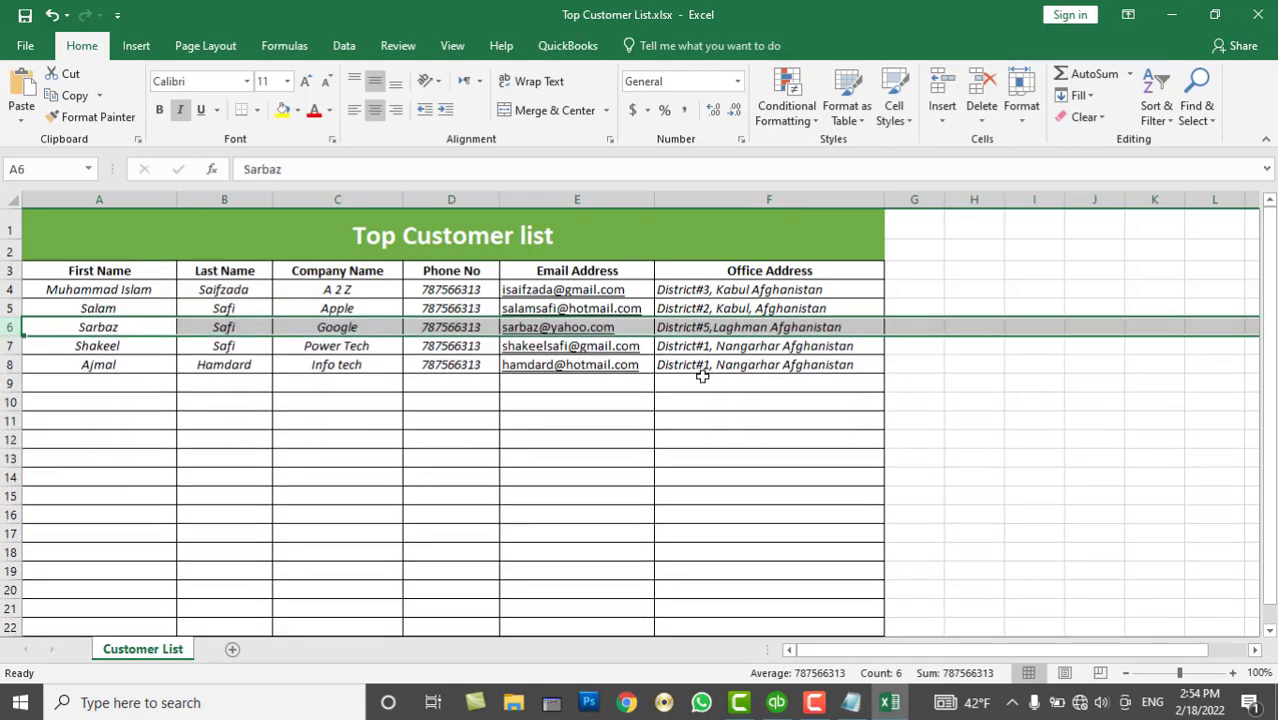
{"action": "mouse_move", "coordinate": [731, 365]}
{"action": "left_mouse_down"}
{"action": "mouse_move", "coordinate": [75, 294]}
{"action": "mouse_move", "coordinate": [76, 272]}
{"action": "left_mouse_up"}
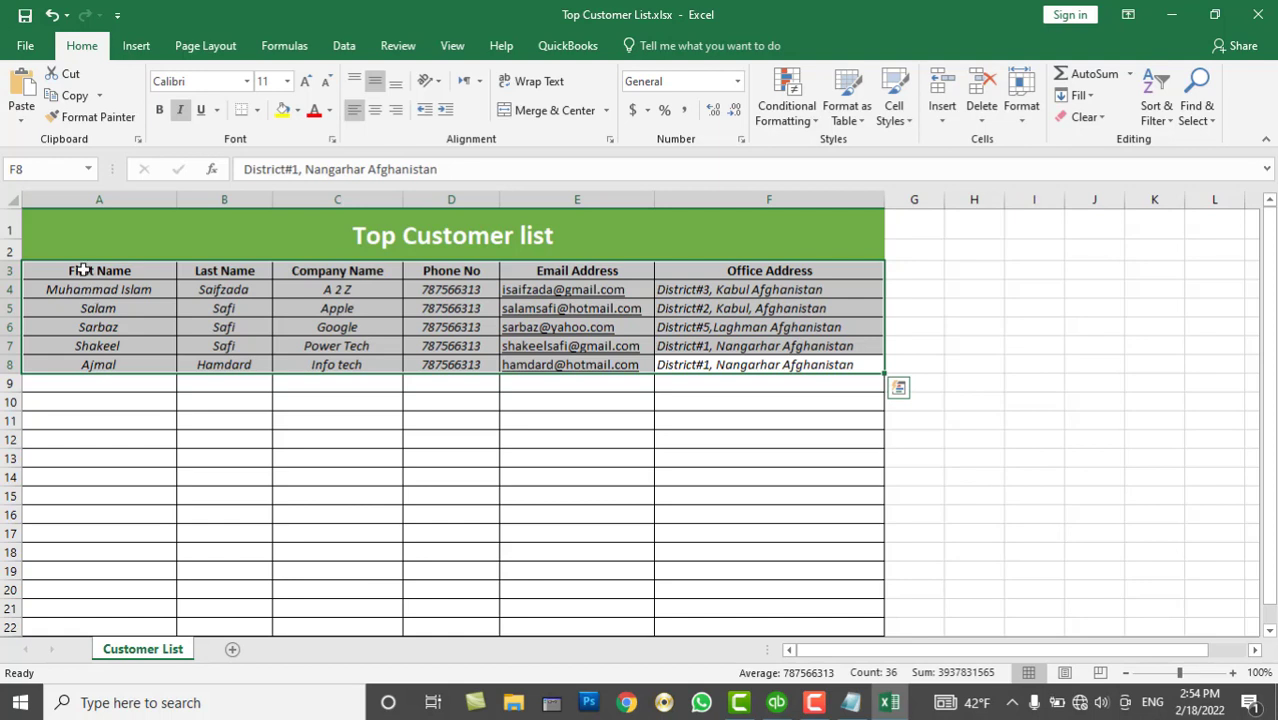
{"action": "left_click_drag", "start_coordinate": [77, 270], "coordinate": [65, 362]}
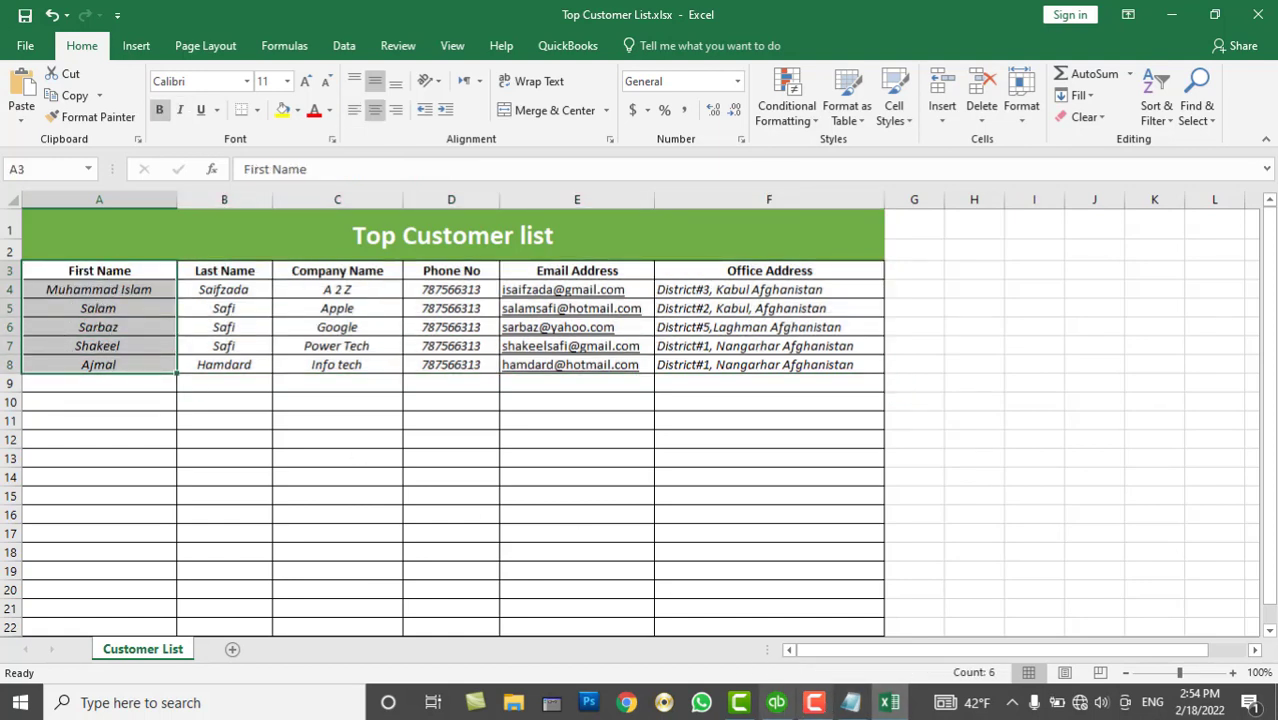
{"action": "left_click", "coordinate": [776, 702]}
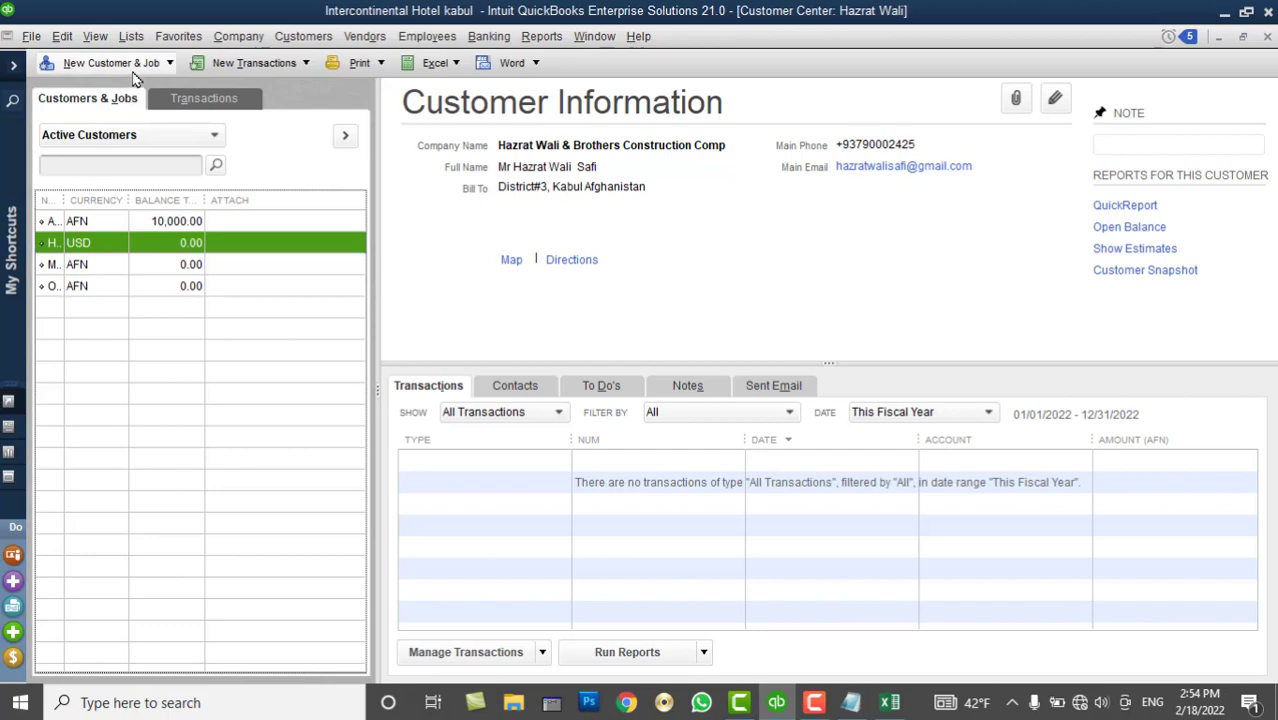
Open the Add Multiple Customer:Jobs grid and compare it with the Excel customer sheet
{"action": "left_click", "coordinate": [131, 63]}
{"action": "left_click", "coordinate": [118, 122]}
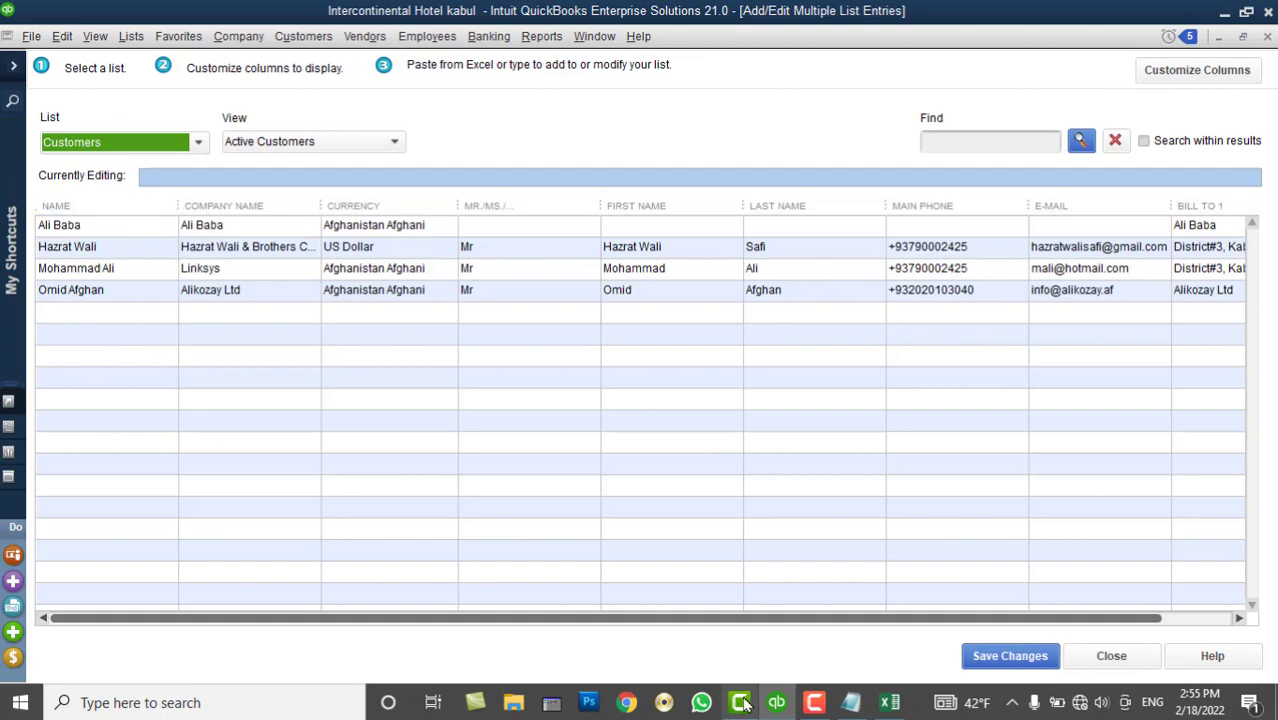
{"action": "left_click", "coordinate": [889, 704]}
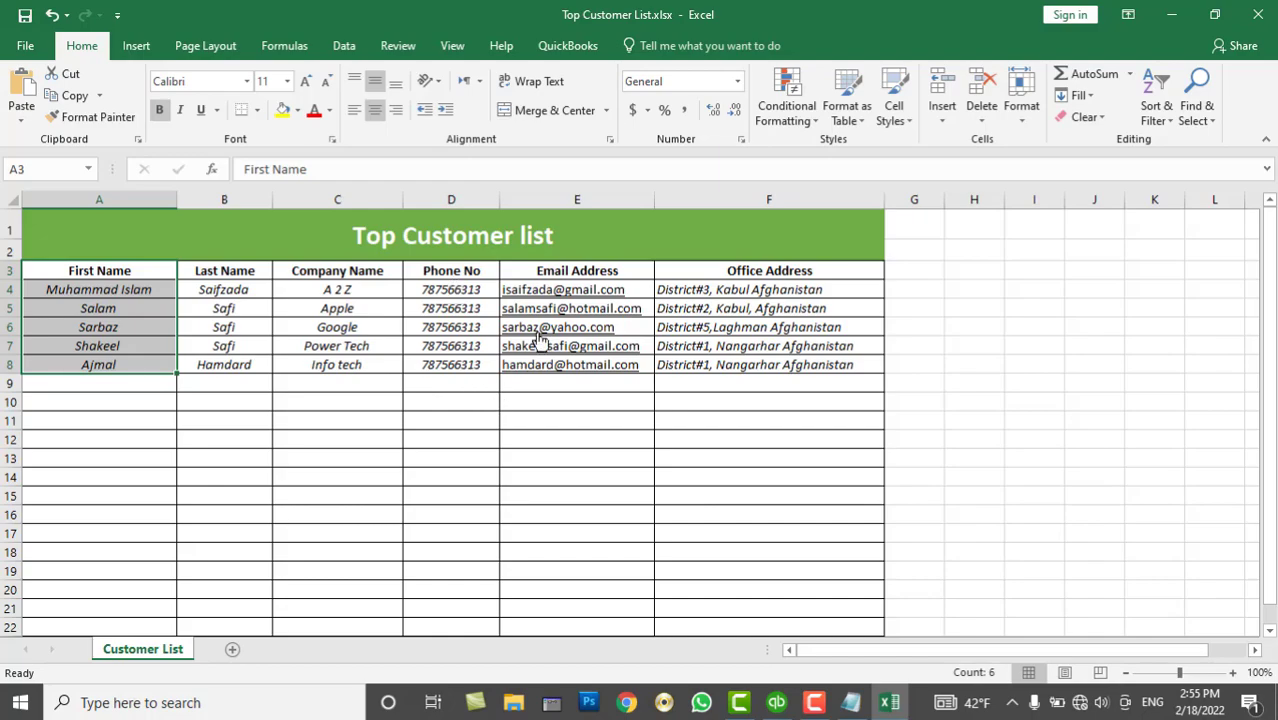
{"action": "left_click", "coordinate": [888, 705]}
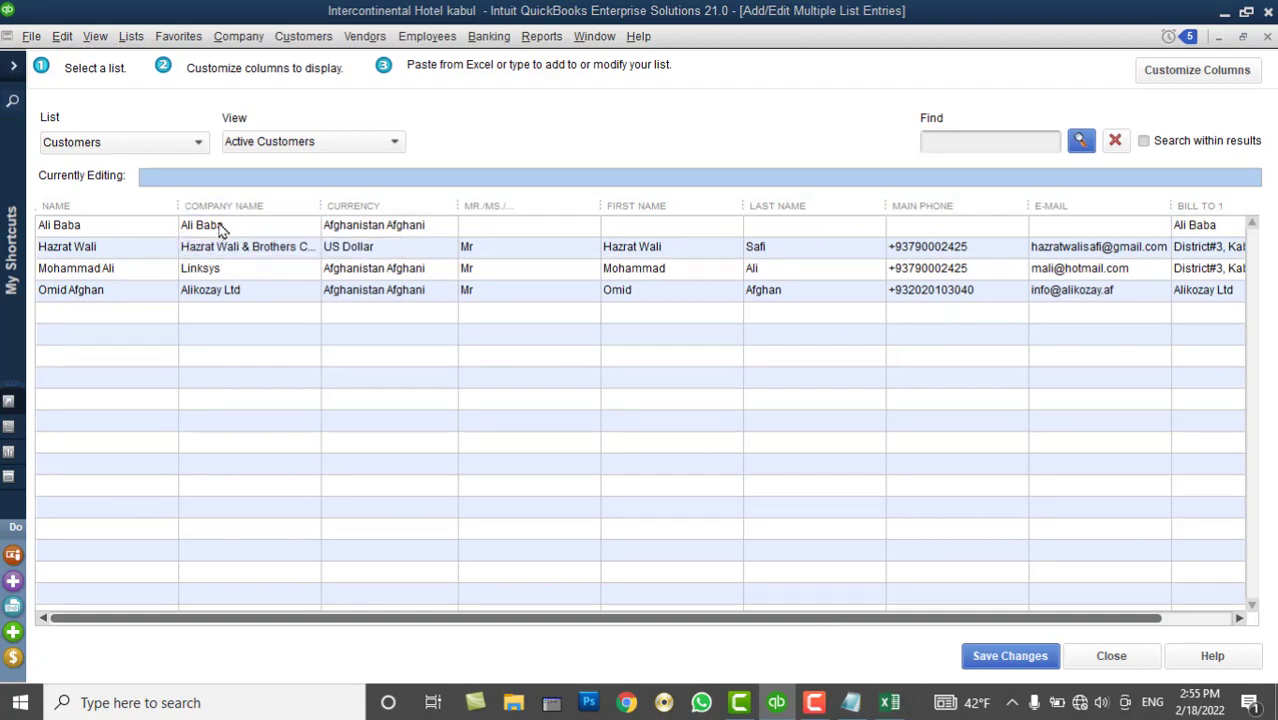
{"action": "left_click", "coordinate": [890, 704]}
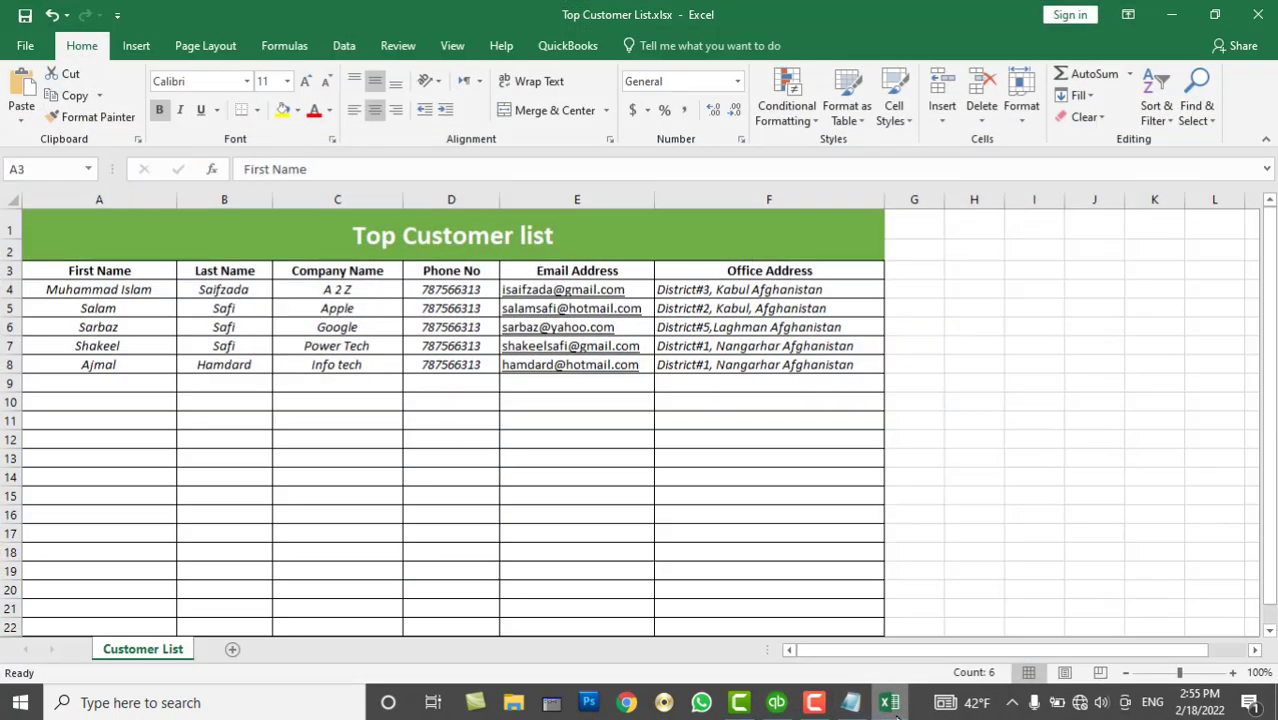
{"action": "left_click", "coordinate": [893, 706]}
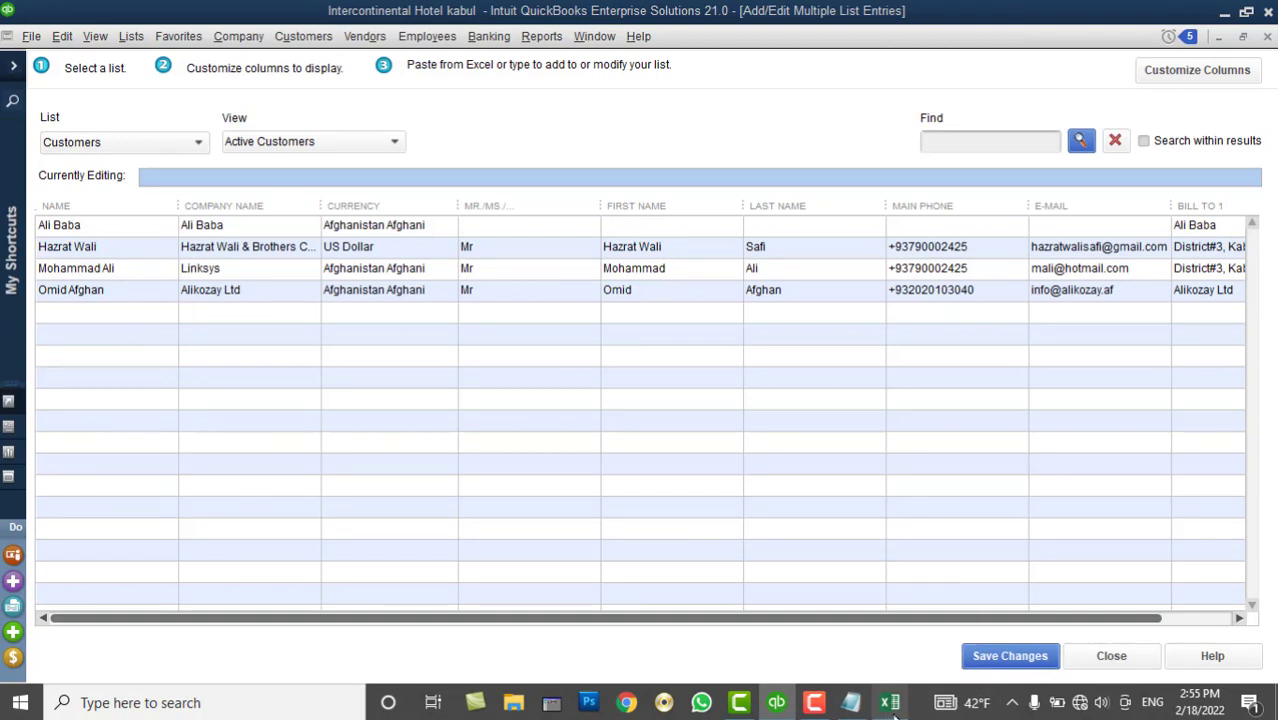
Select the whole Excel customer table with headers, checking it against the QuickBooks grid
{"action": "mouse_move", "coordinate": [895, 713]}
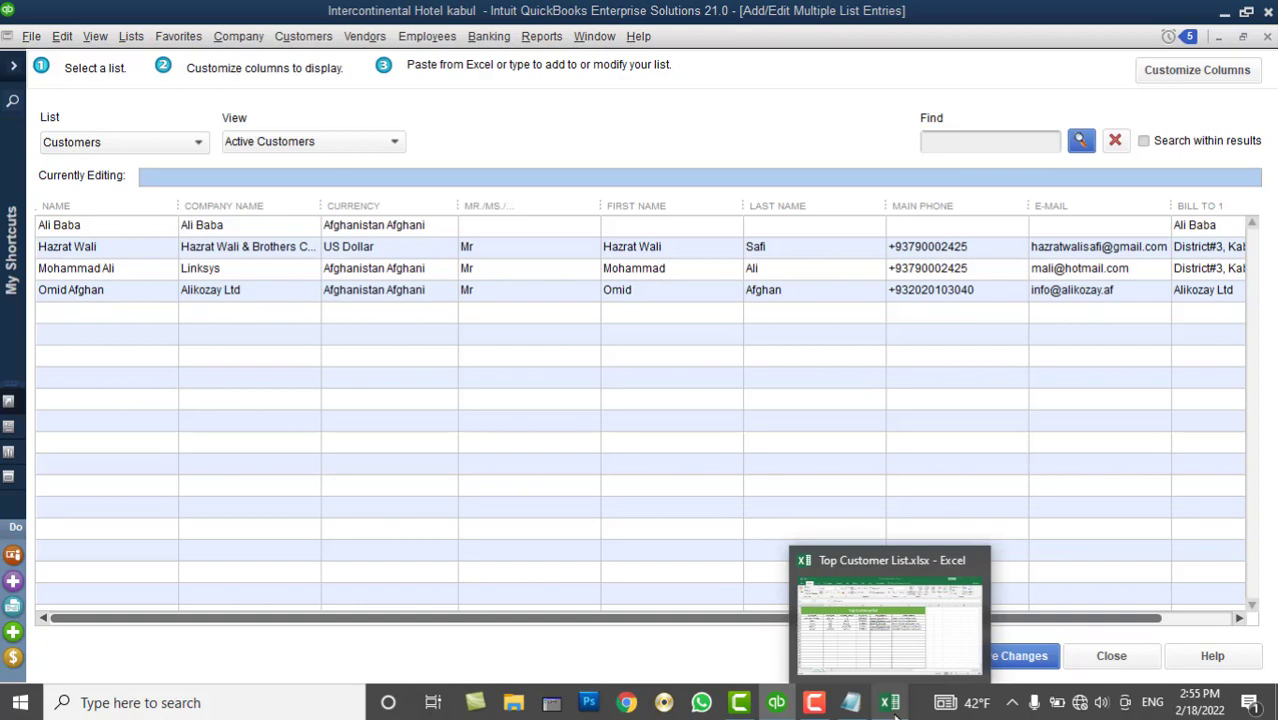
{"action": "left_click", "coordinate": [893, 710]}
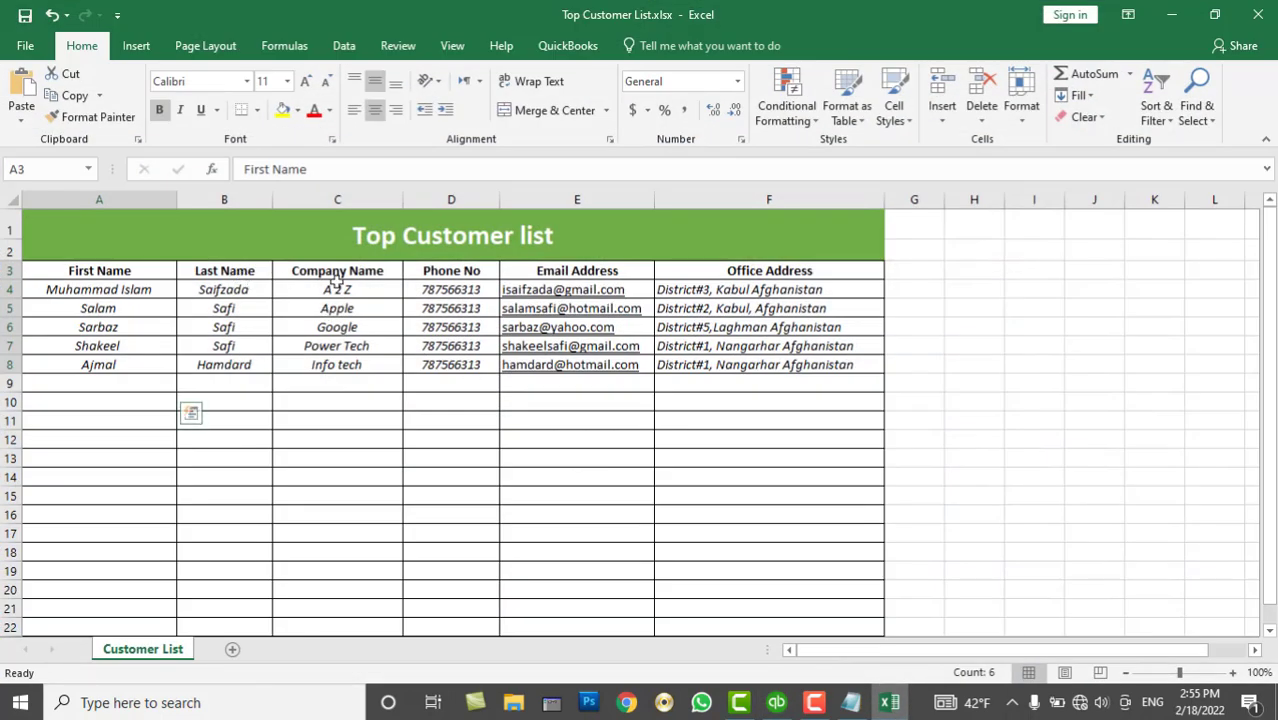
{"action": "left_click", "coordinate": [890, 702]}
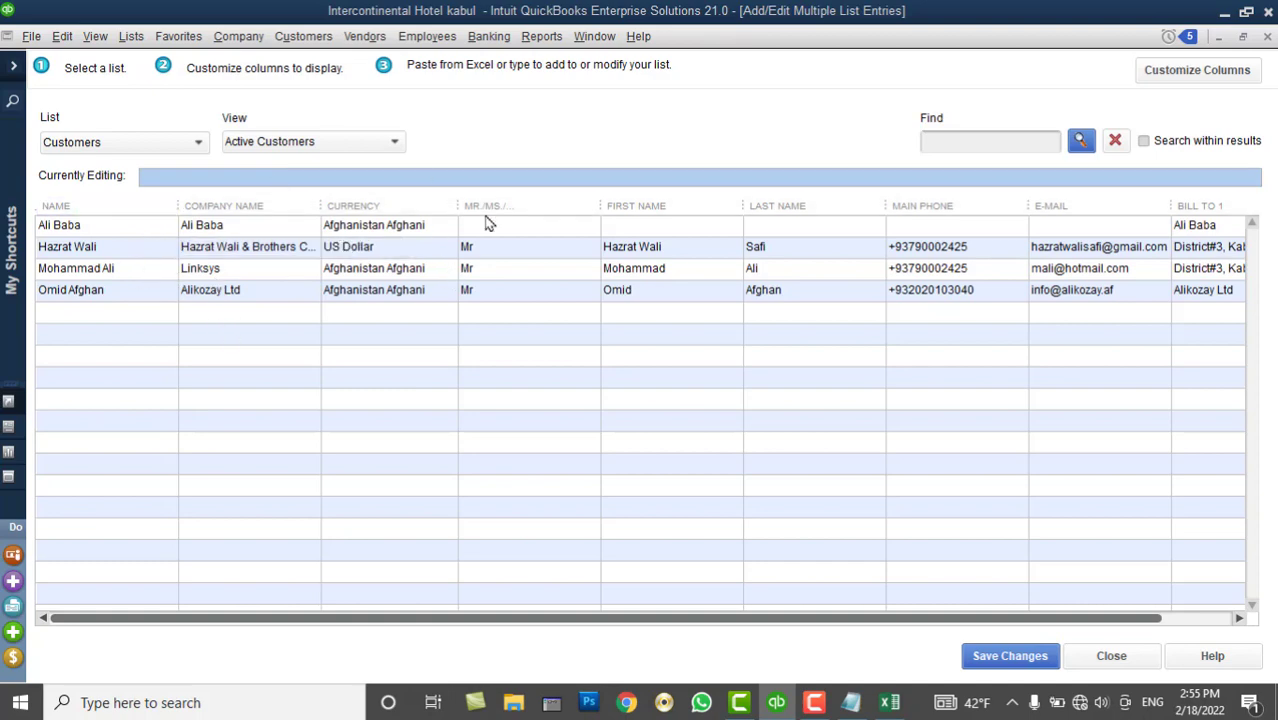
{"action": "left_click", "coordinate": [890, 702]}
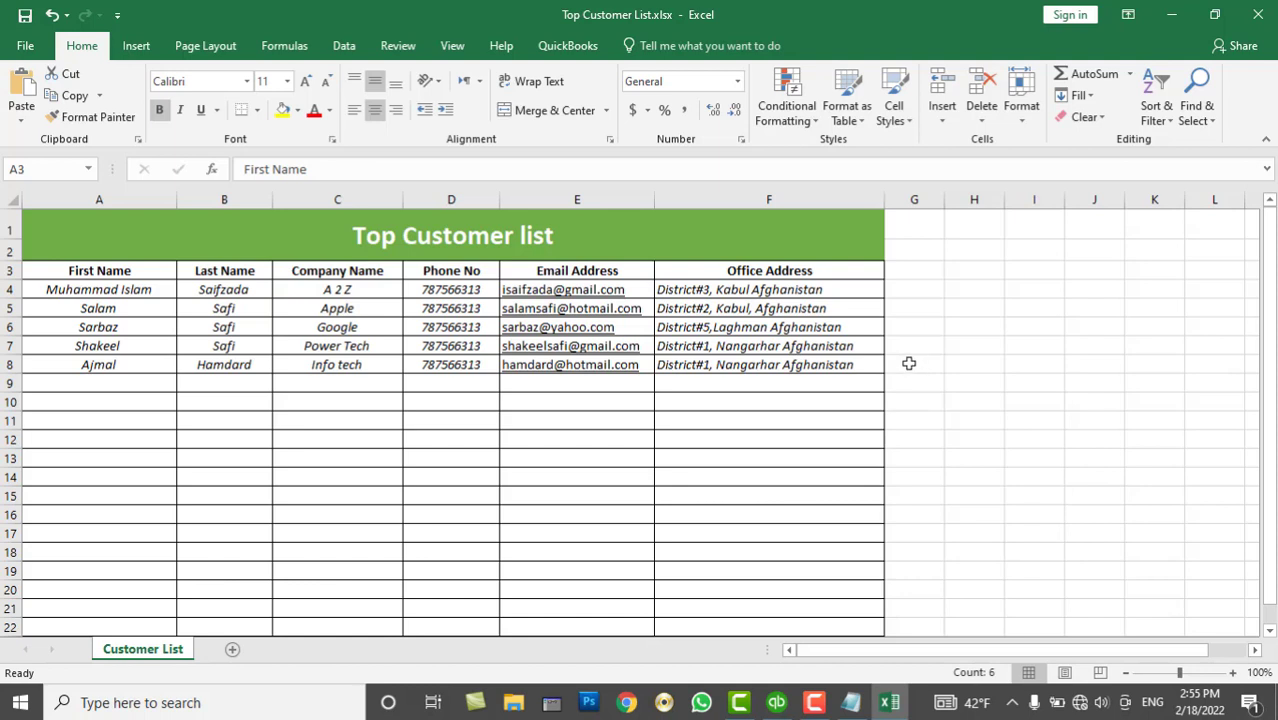
{"action": "left_click_drag", "start_coordinate": [784, 369], "coordinate": [146, 266]}
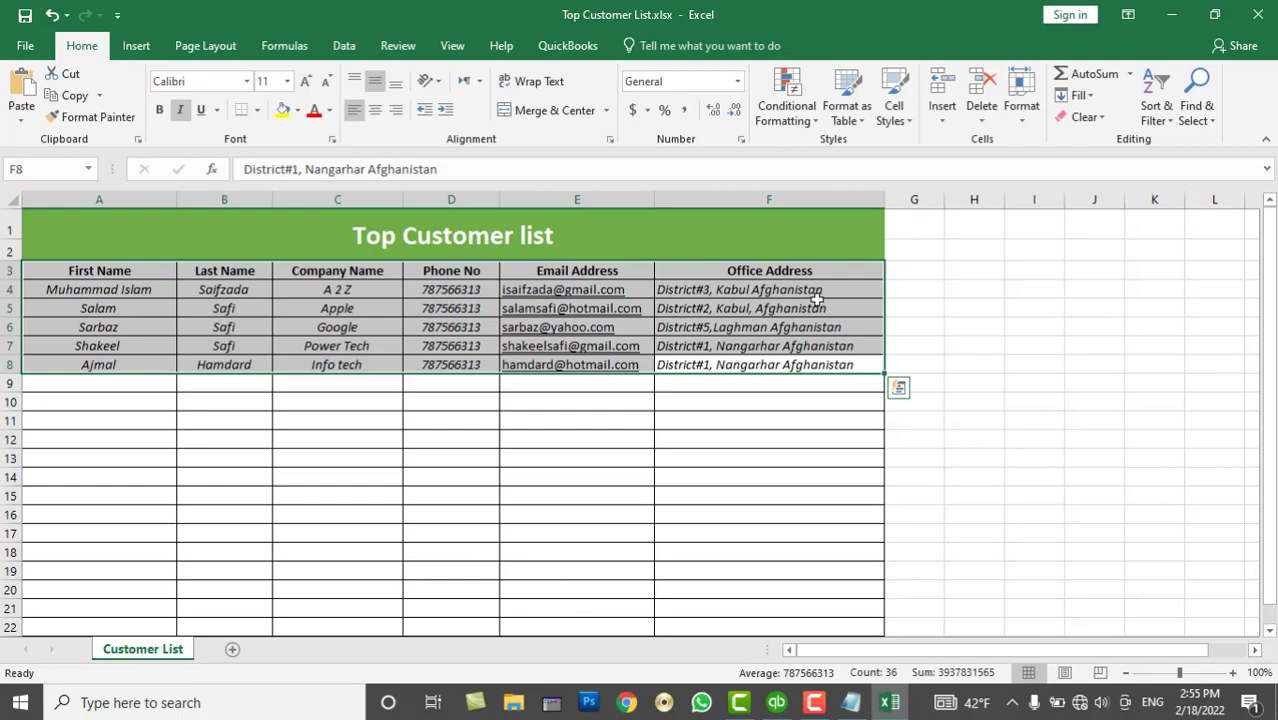
{"action": "left_click", "coordinate": [890, 702]}
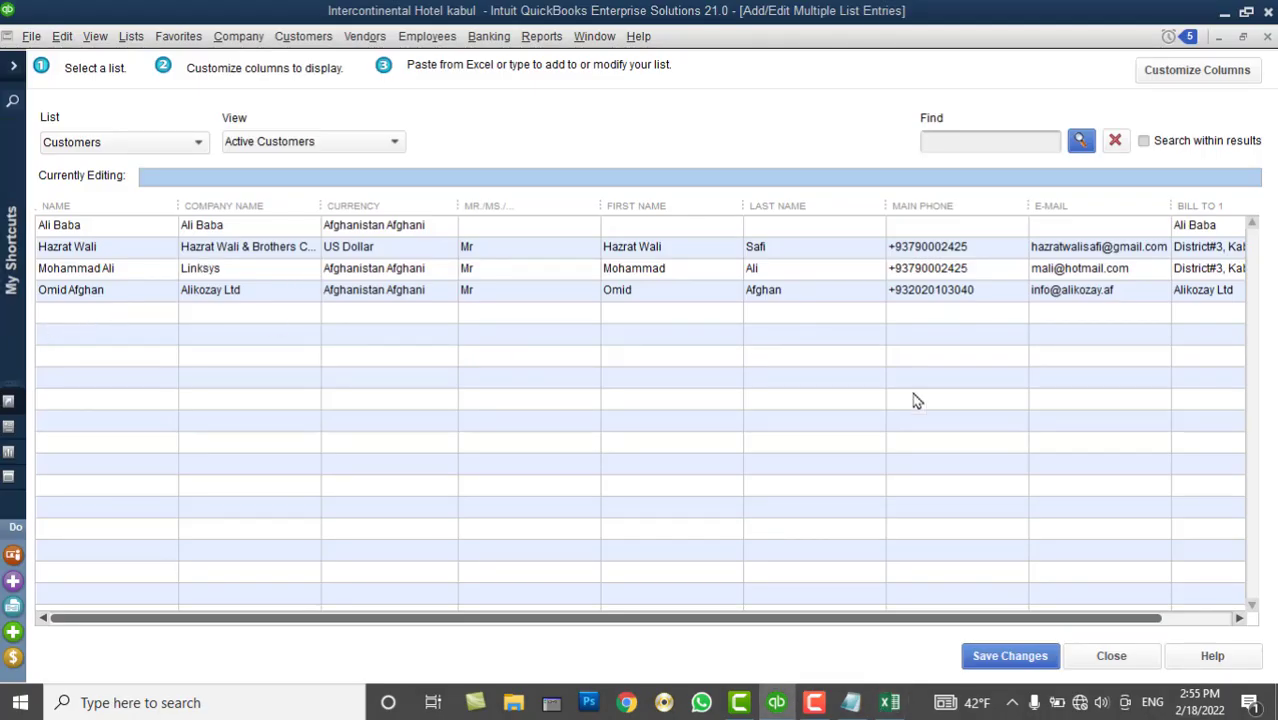
{"action": "left_click", "coordinate": [889, 702]}
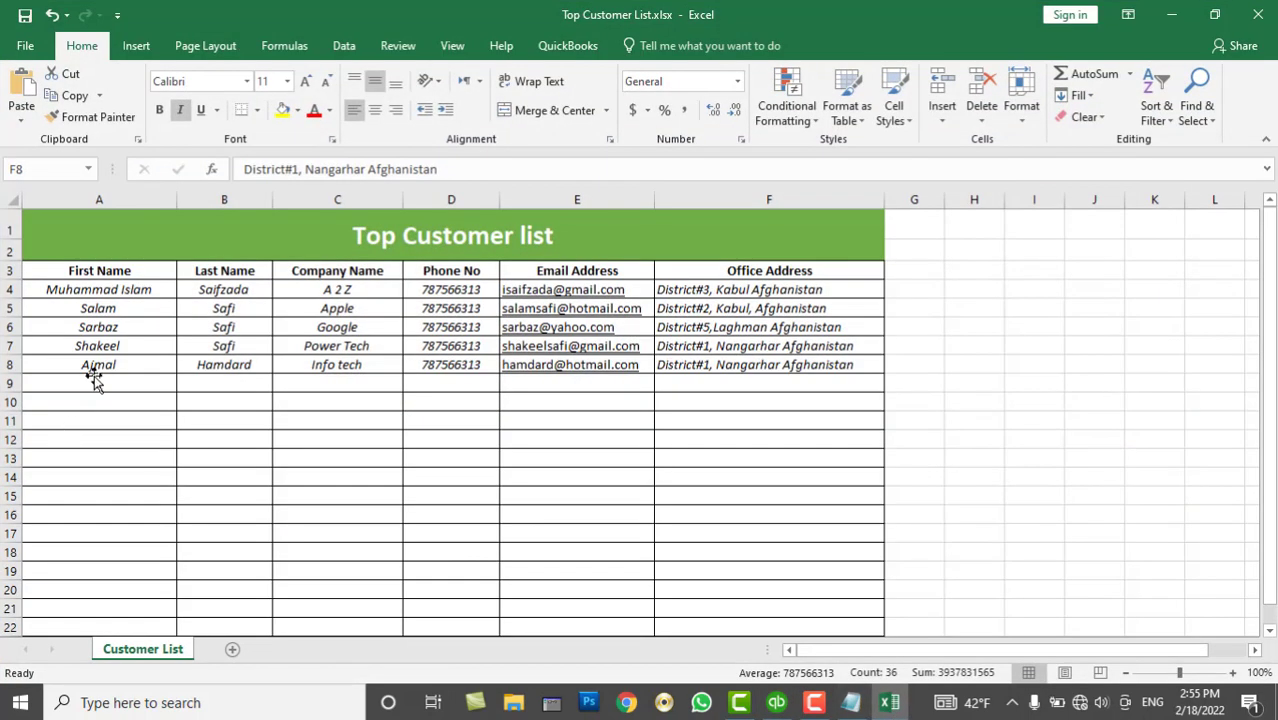
Paste the five first names from column A as new customer names in QuickBooks
{"action": "left_click_drag", "start_coordinate": [77, 285], "coordinate": [92, 362]}
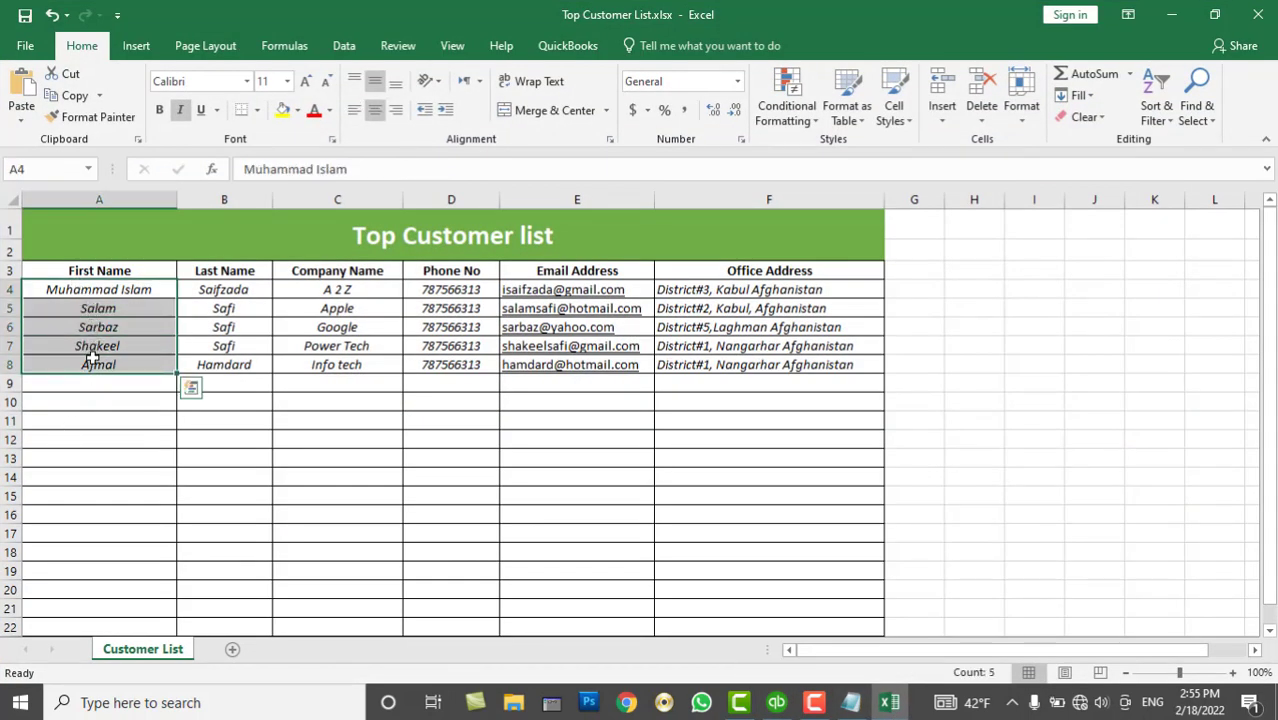
{"action": "right_click", "coordinate": [93, 365]}
{"action": "left_click", "coordinate": [138, 293]}
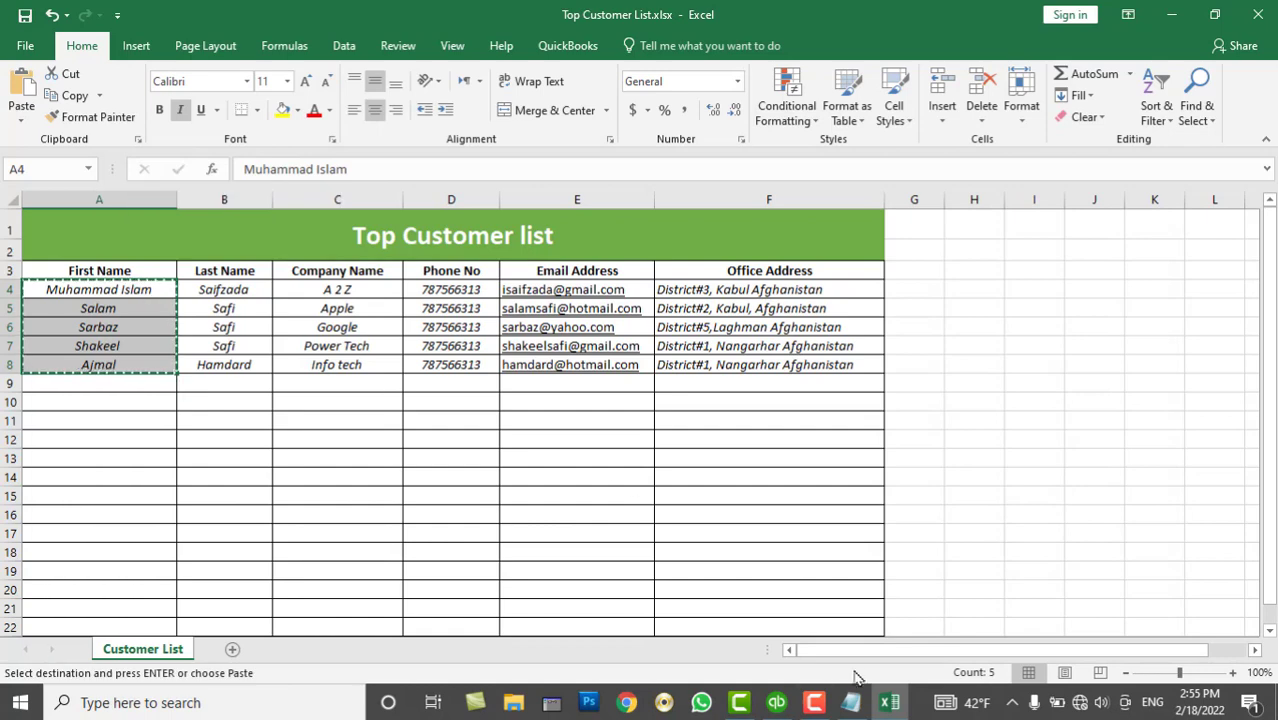
{"action": "left_click", "coordinate": [779, 703]}
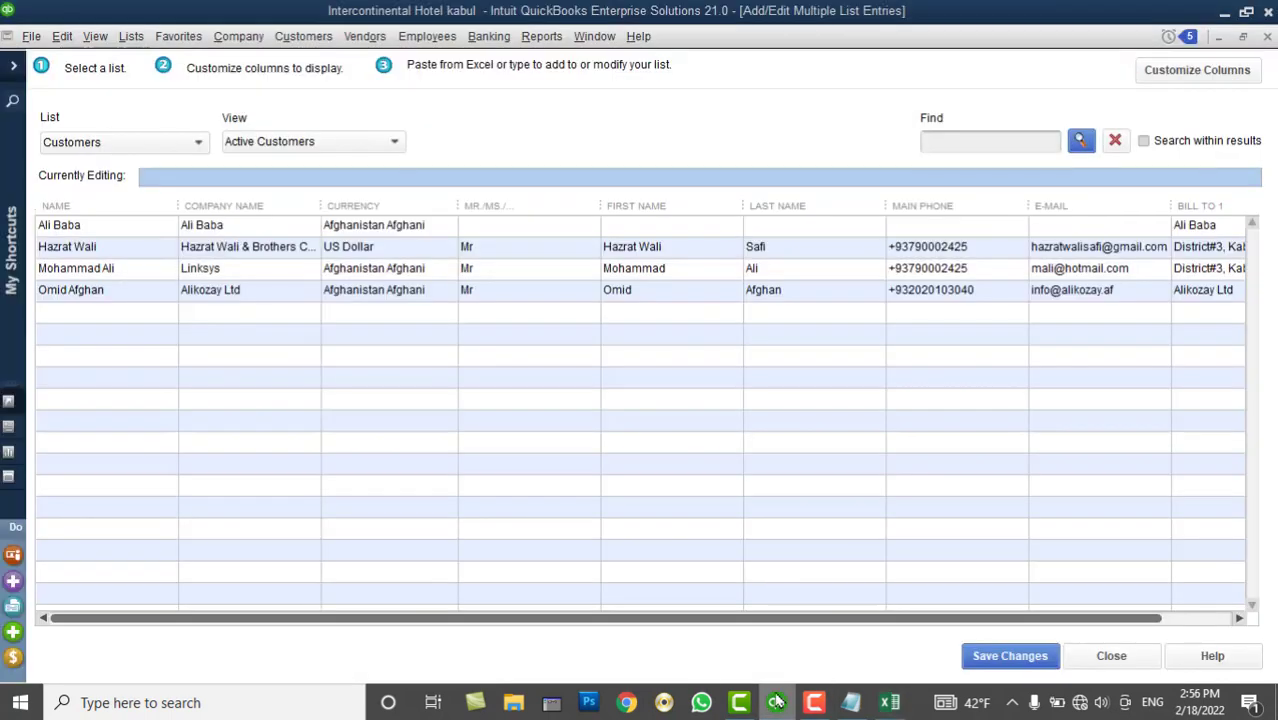
{"action": "left_click", "coordinate": [107, 313]}
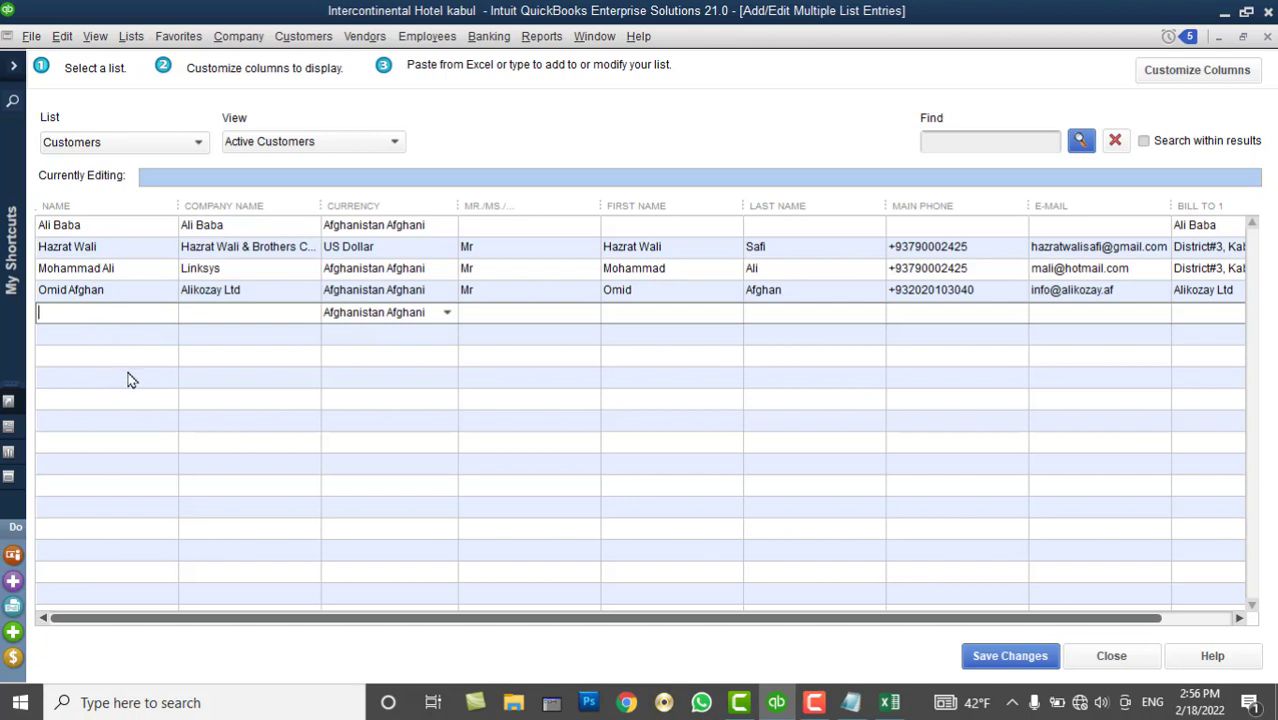
{"action": "key", "text": "ctrl+v"}
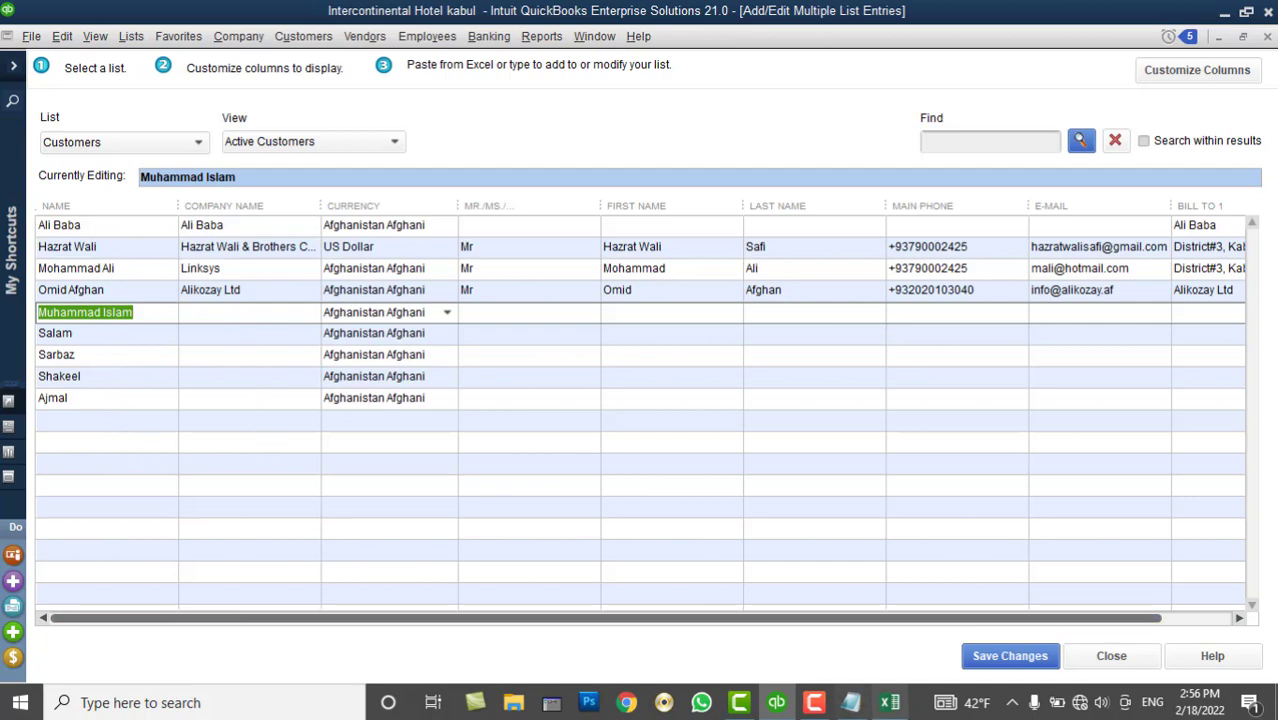
Copy the five company names from column C in Excel
{"action": "left_click", "coordinate": [889, 703]}
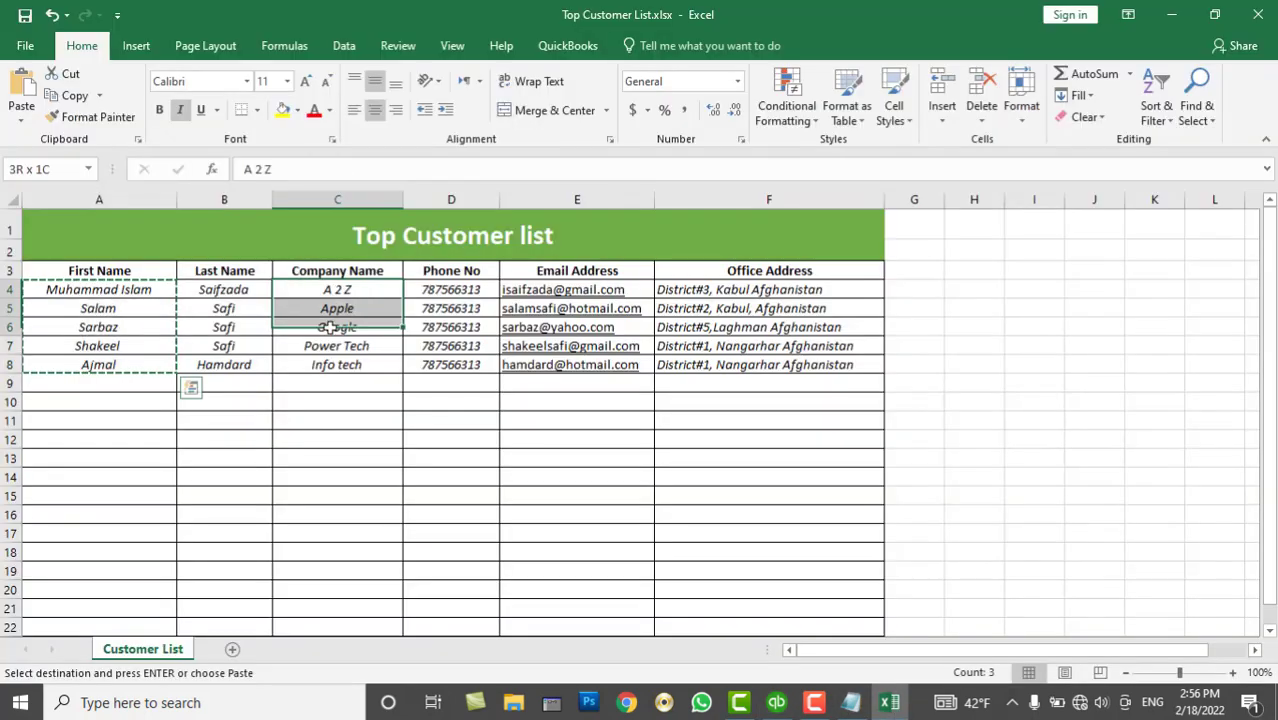
{"action": "left_click_drag", "start_coordinate": [337, 289], "coordinate": [337, 365]}
{"action": "key", "text": "ctrl+c"}
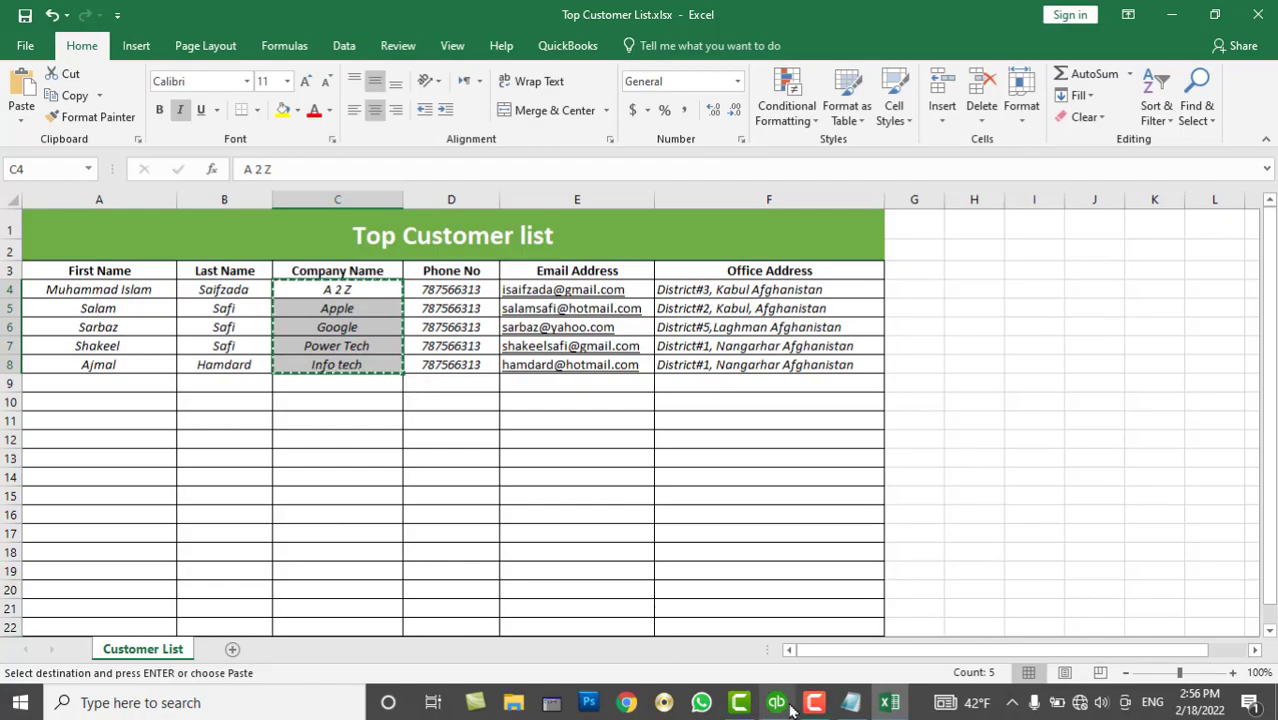
{"action": "left_click", "coordinate": [777, 703]}
Paste the company names and set the second and fourth new customers to US Dollar
{"action": "left_click", "coordinate": [240, 316]}
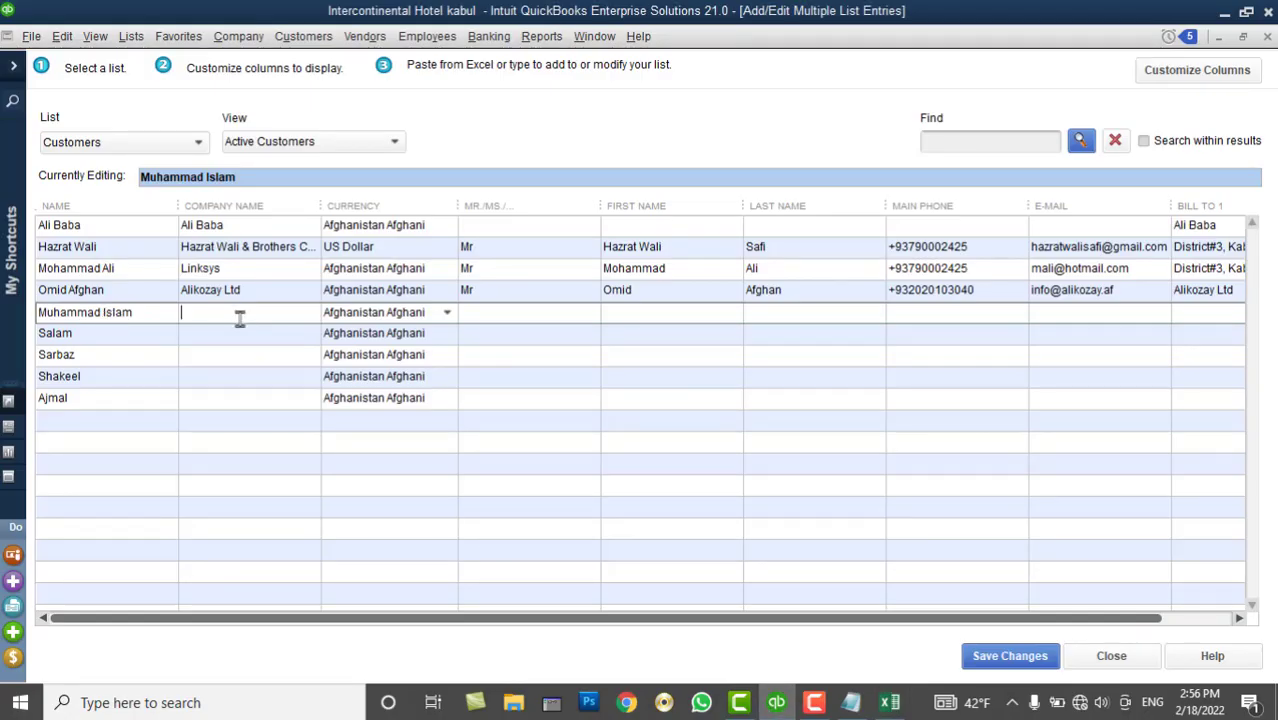
{"action": "key", "text": "ctrl+v"}
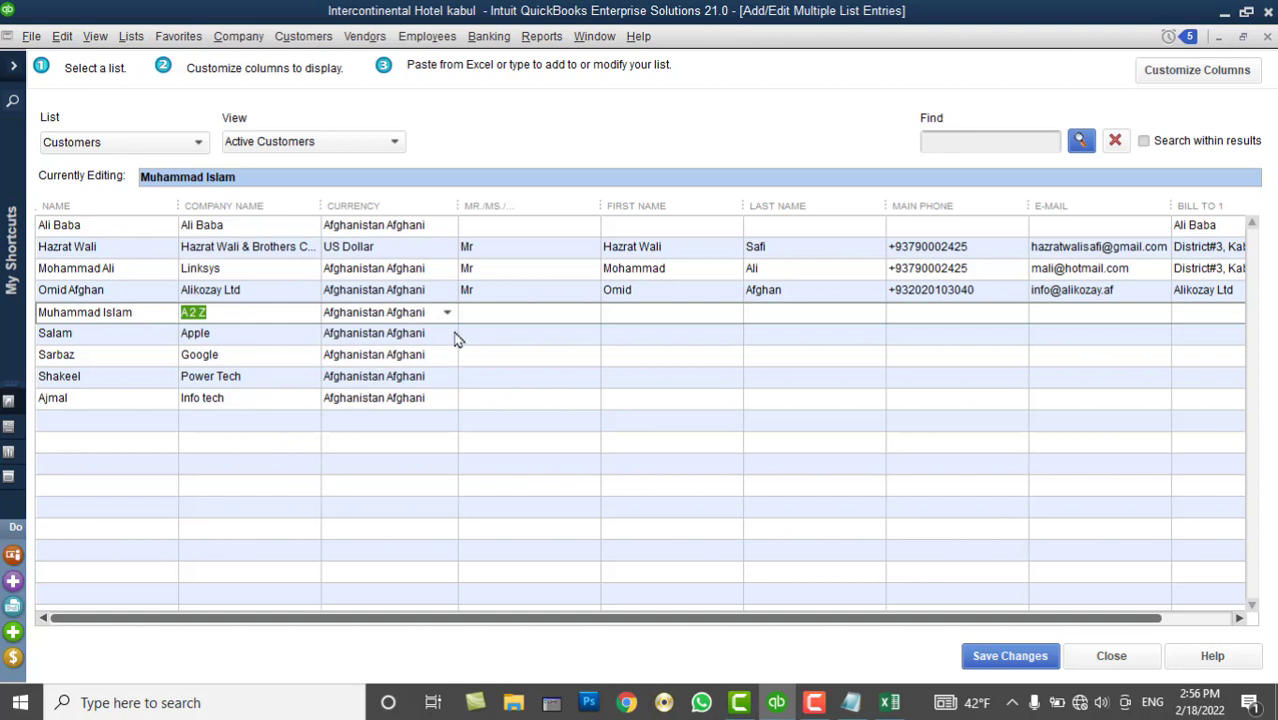
{"action": "left_click", "coordinate": [449, 337]}
{"action": "left_click", "coordinate": [447, 335]}
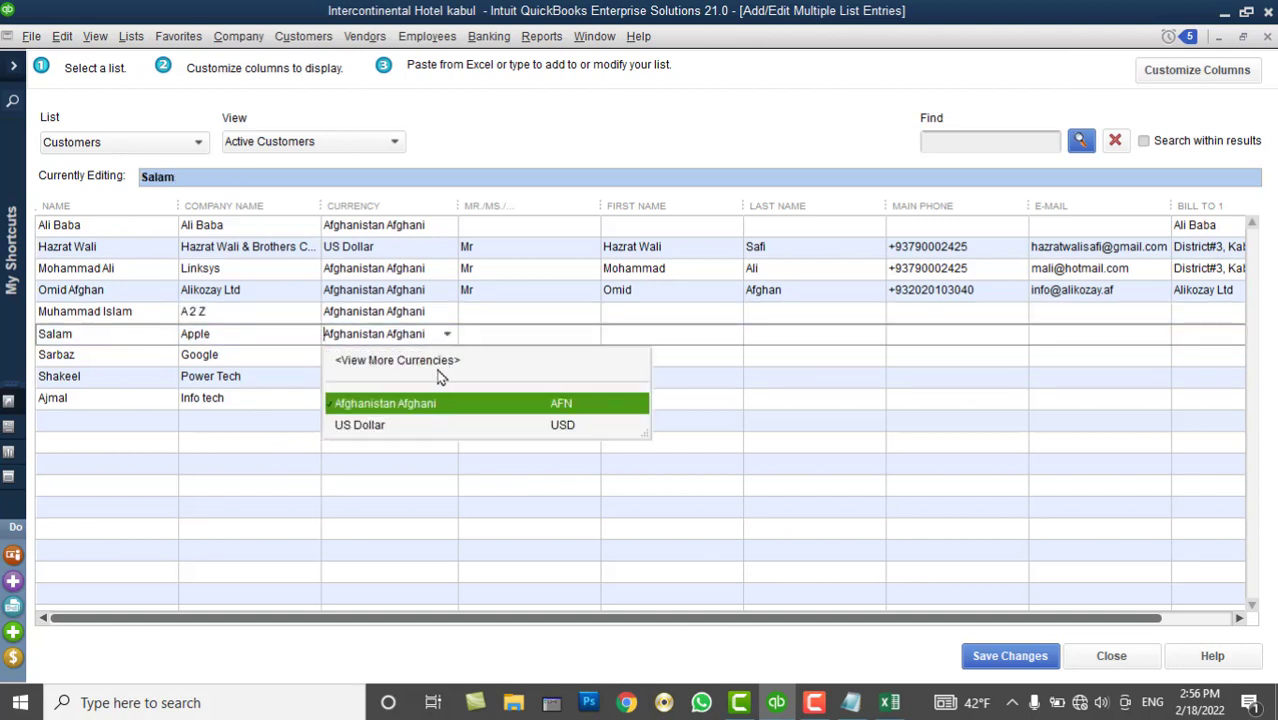
{"action": "left_click", "coordinate": [402, 425]}
{"action": "left_click", "coordinate": [443, 382]}
{"action": "left_click", "coordinate": [446, 381]}
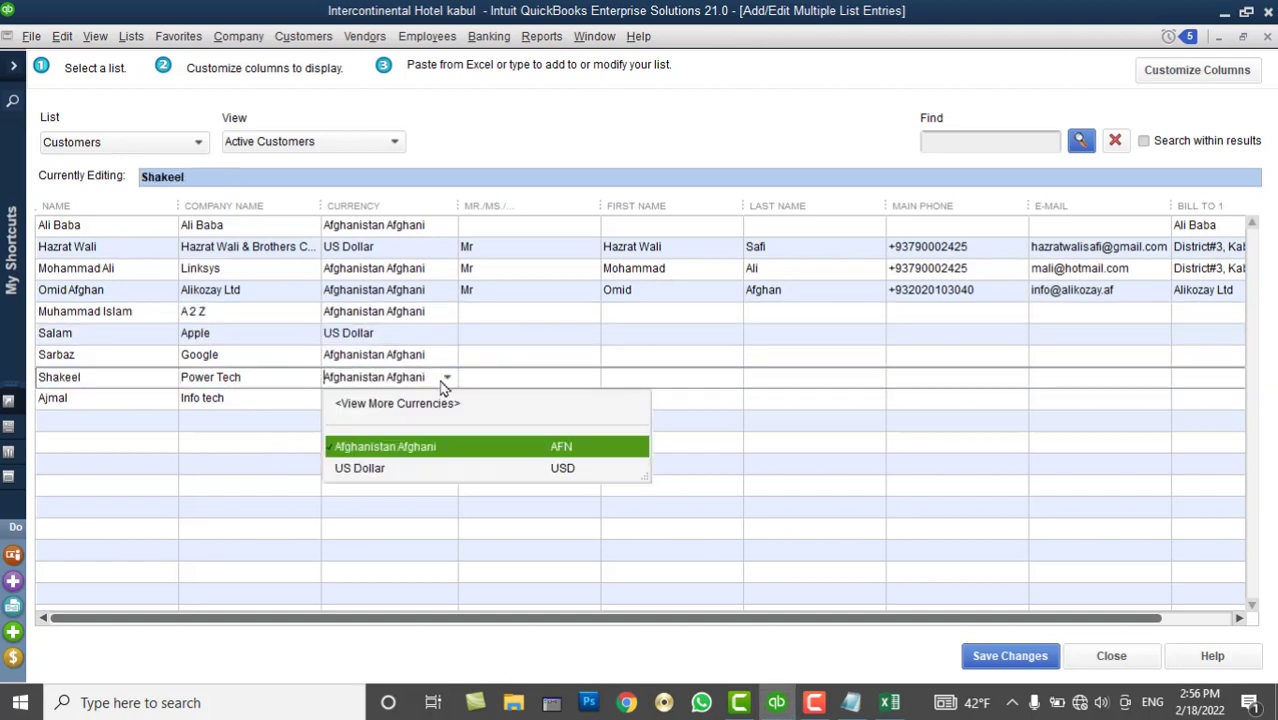
{"action": "left_click", "coordinate": [396, 469]}
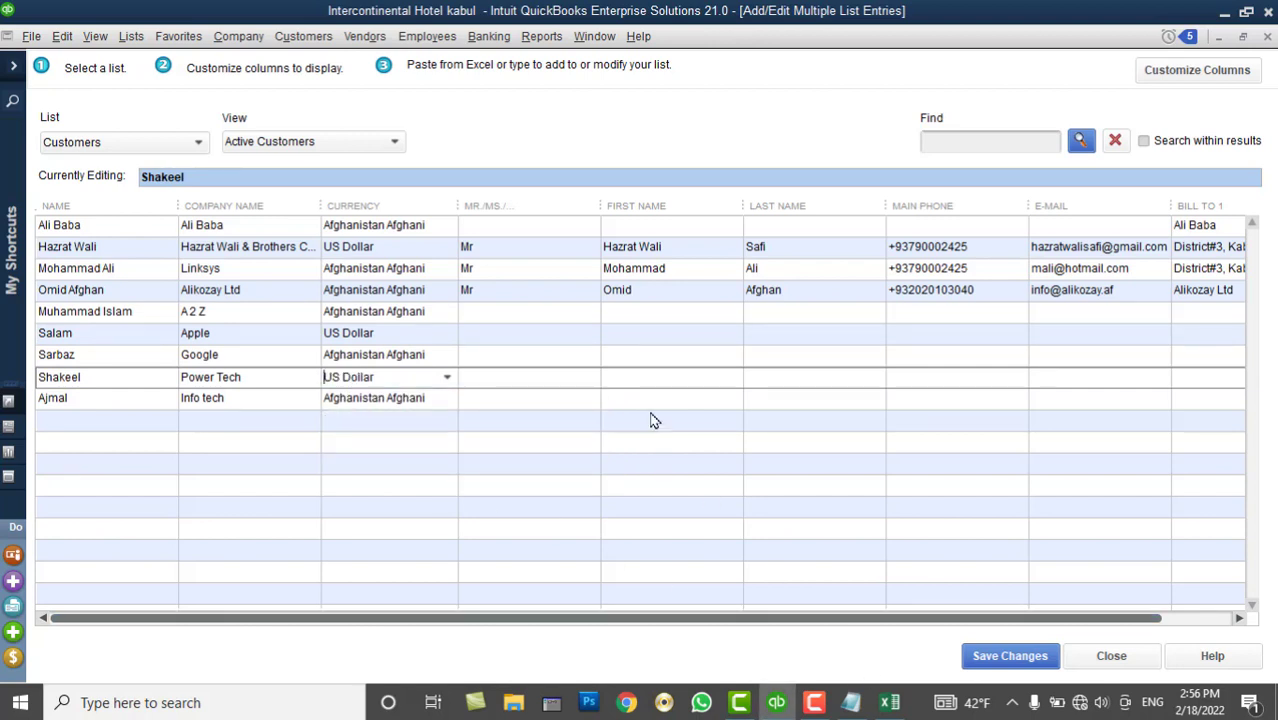
Enter the title Mr for the new customers in the MR./MS. column
{"action": "left_click", "coordinate": [516, 313]}
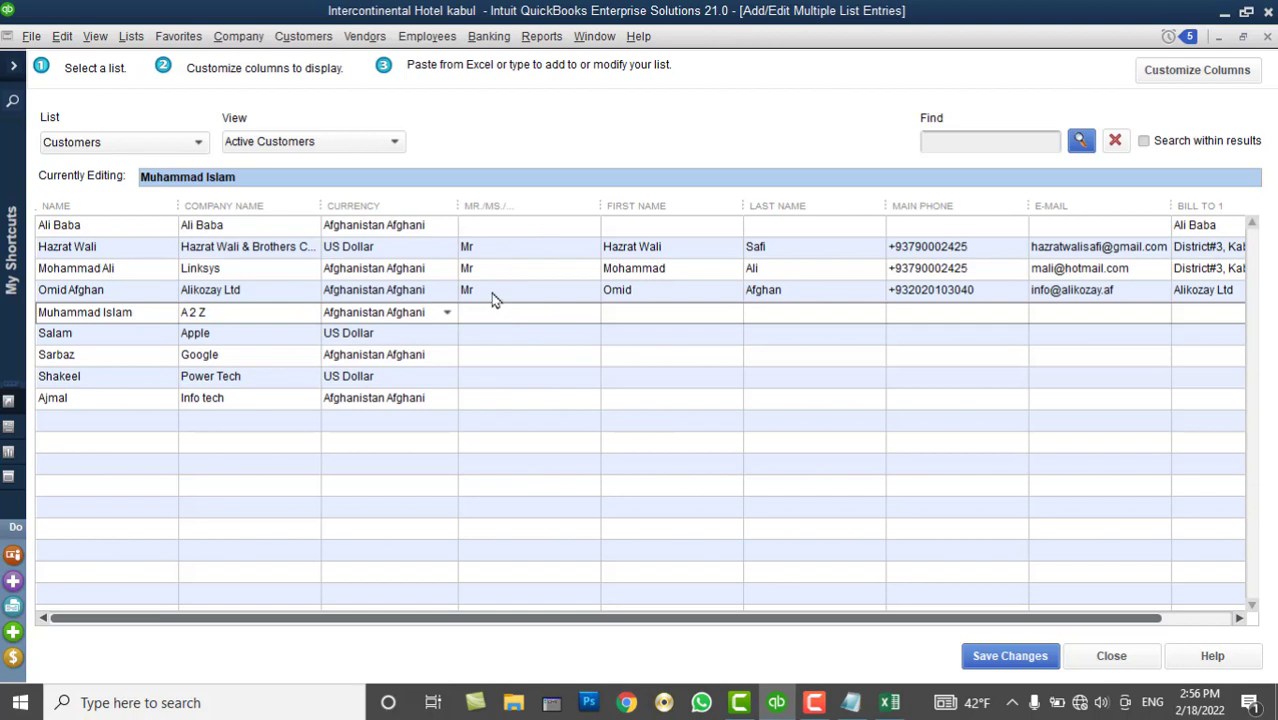
{"action": "left_click", "coordinate": [491, 292]}
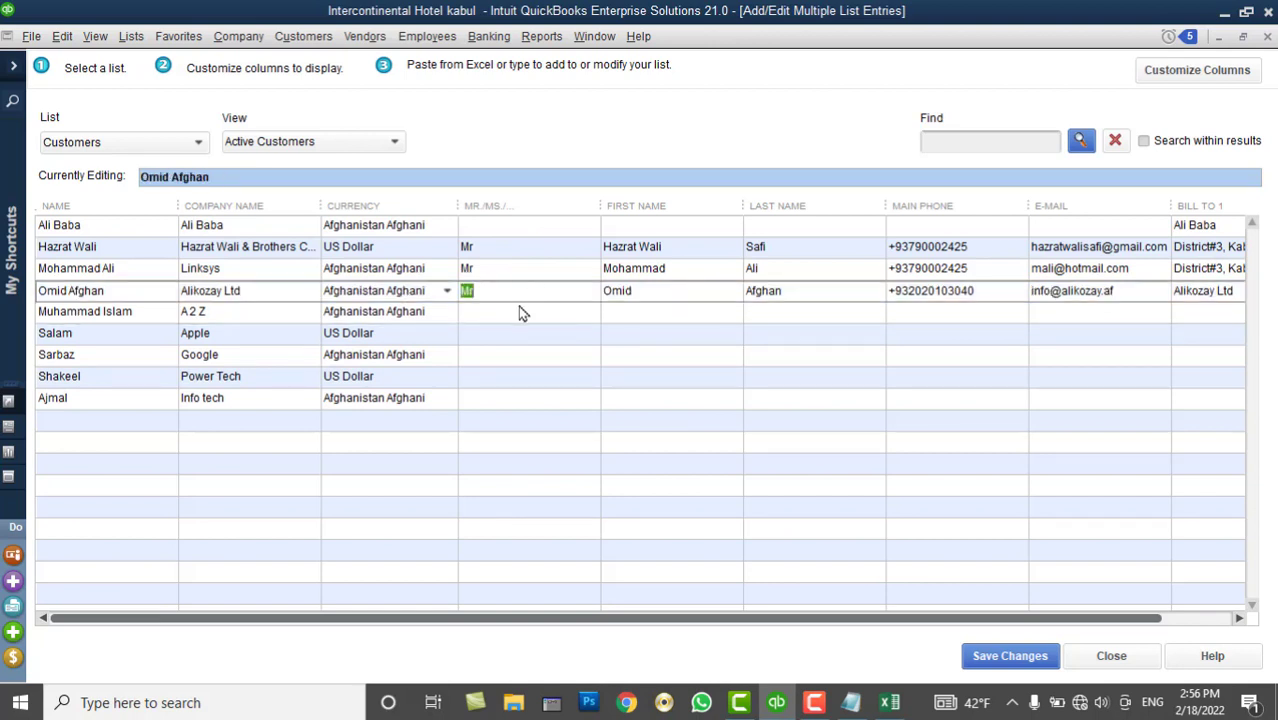
{"action": "left_click", "coordinate": [505, 318]}
{"action": "type", "text": "Mr"}
{"action": "left_click", "coordinate": [499, 336]}
{"action": "type", "text": "Mr"}
{"action": "left_click", "coordinate": [497, 362]}
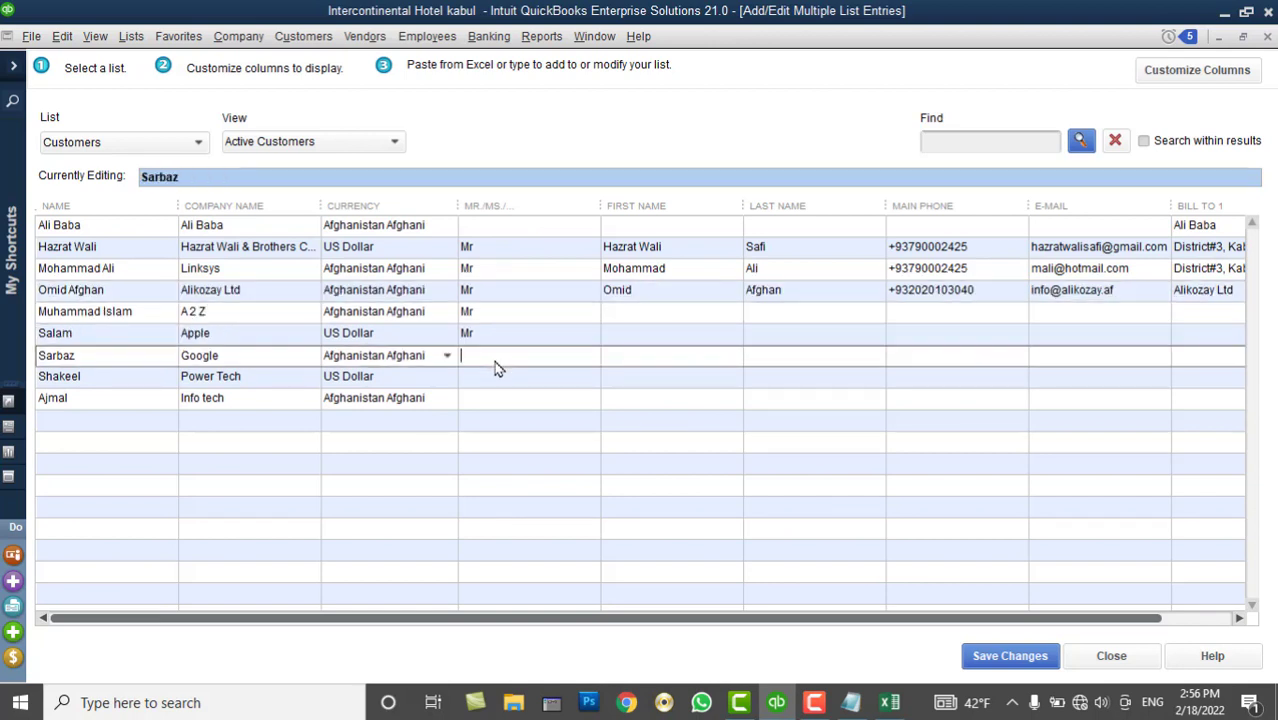
{"action": "left_click", "coordinate": [494, 378]}
{"action": "type", "text": "Mr"}
{"action": "left_click", "coordinate": [494, 397]}
{"action": "type", "text": "Mr"}
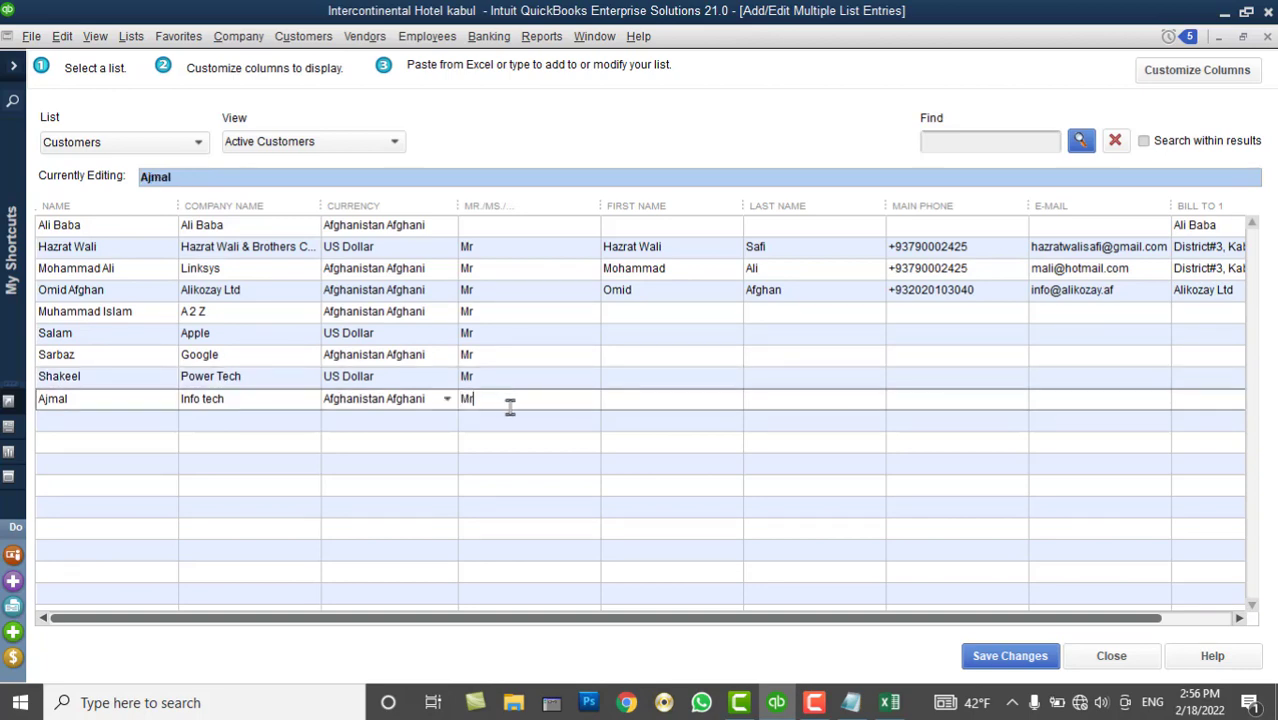
{"action": "left_click", "coordinate": [630, 312]}
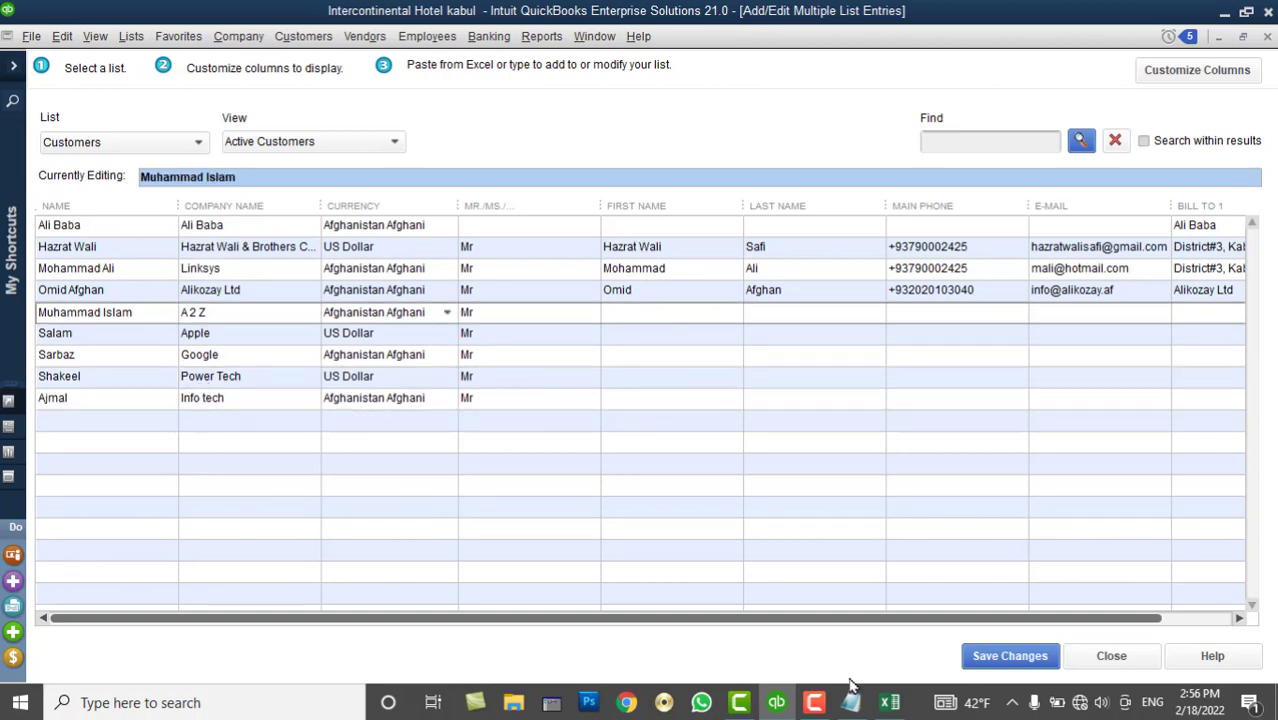
Copy the five first names from Excel into the new customers' First Name column
{"action": "left_click", "coordinate": [889, 702]}
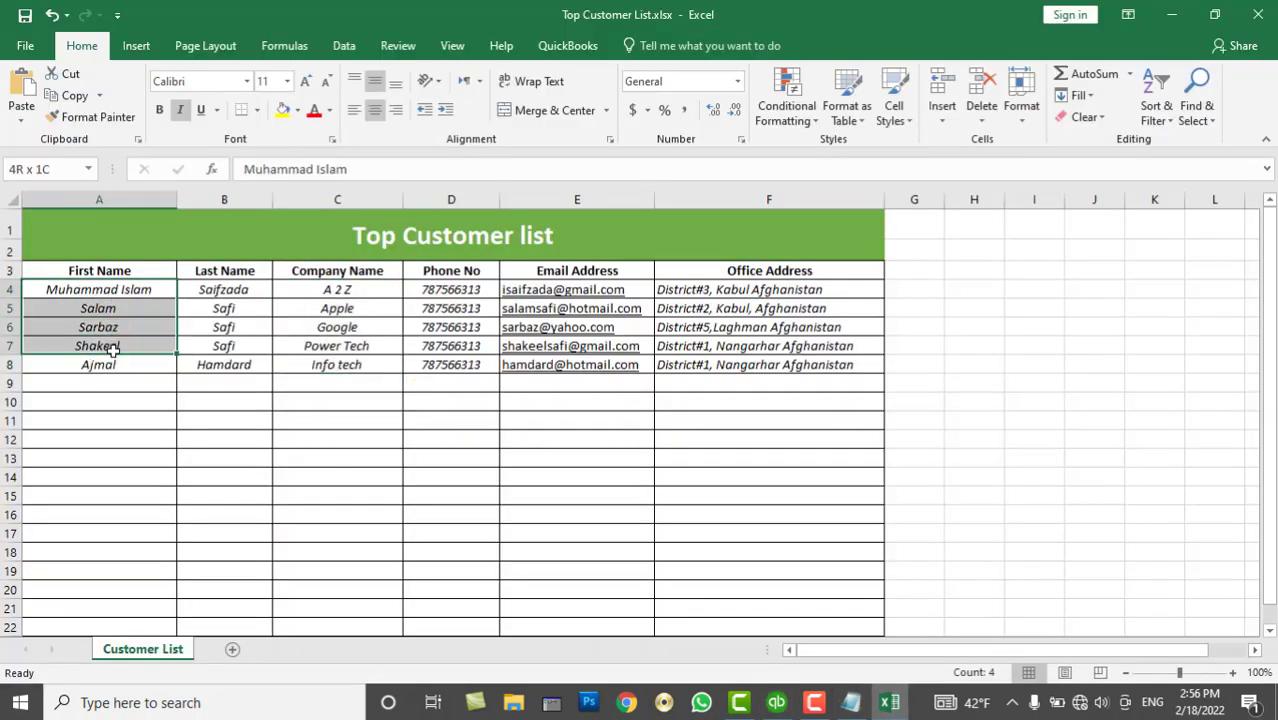
{"action": "left_click_drag", "start_coordinate": [101, 292], "coordinate": [114, 366]}
{"action": "key", "text": "ctrl+c"}
{"action": "left_click", "coordinate": [889, 704]}
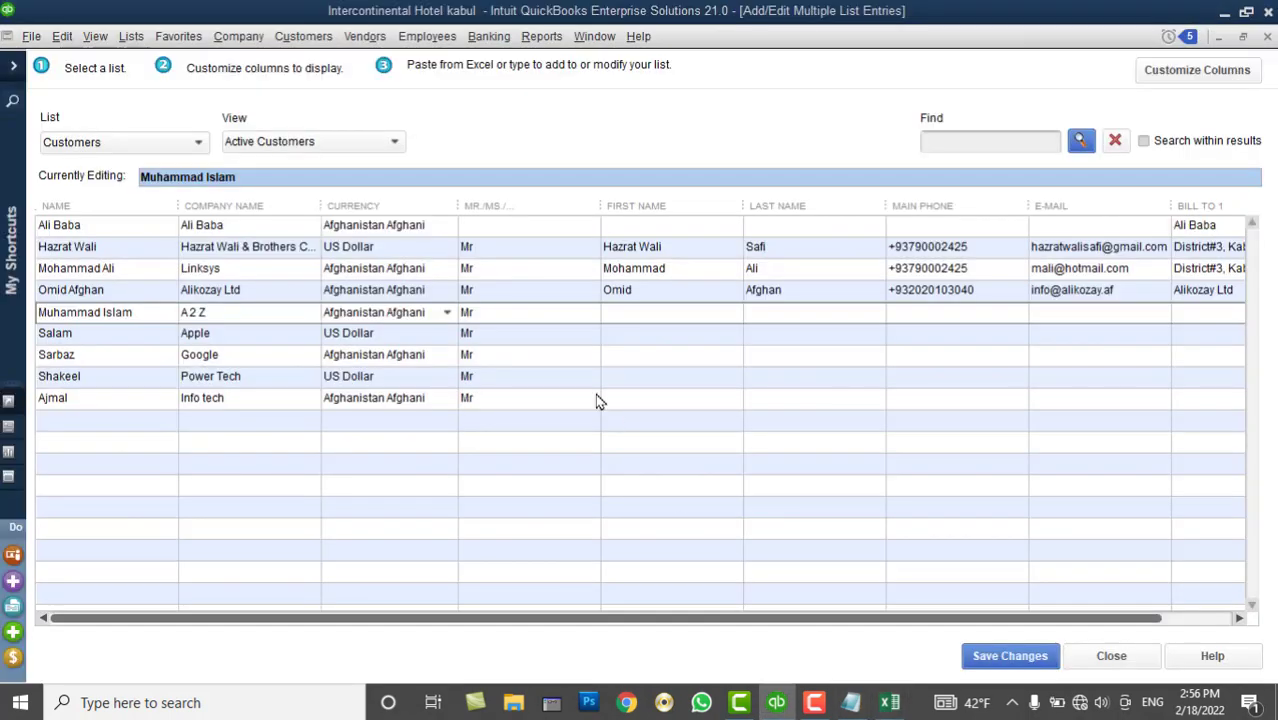
{"action": "left_click", "coordinate": [619, 317]}
{"action": "key", "text": "ctrl+v"}
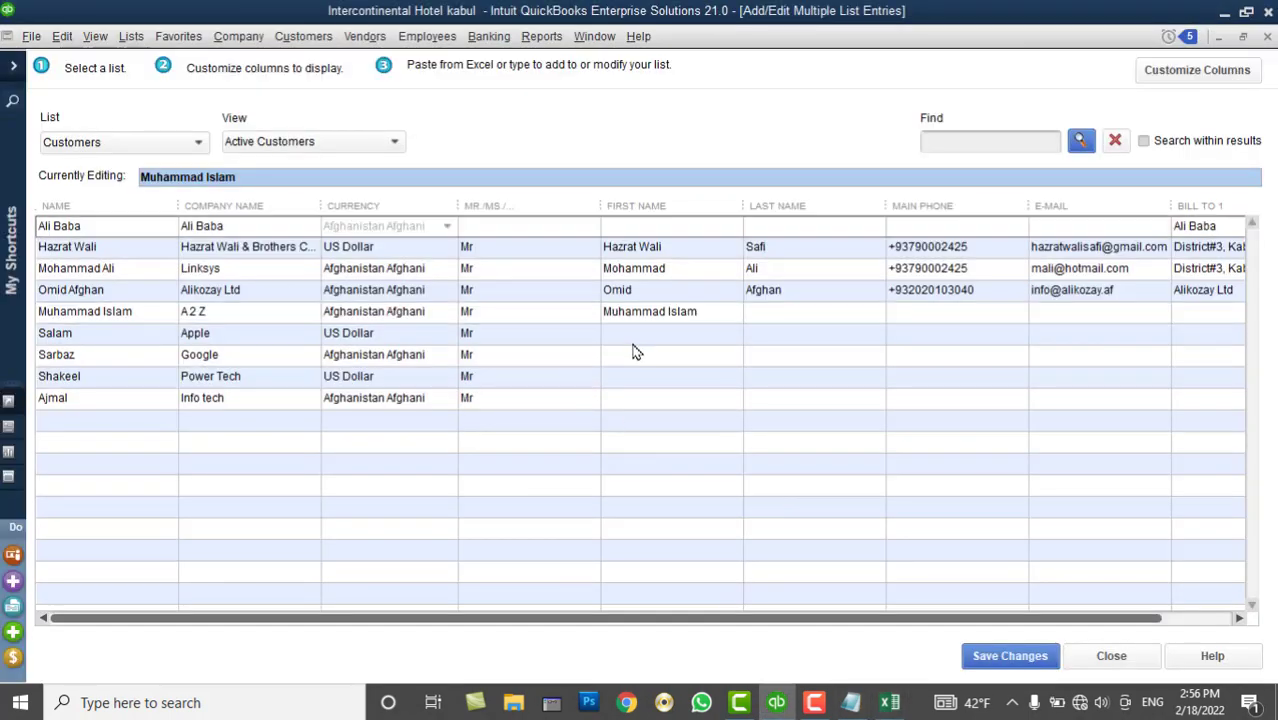
Copy the five last names from column B into the Last Name column
{"action": "left_click", "coordinate": [889, 704]}
{"action": "left_click_drag", "start_coordinate": [224, 289], "coordinate": [224, 364]}
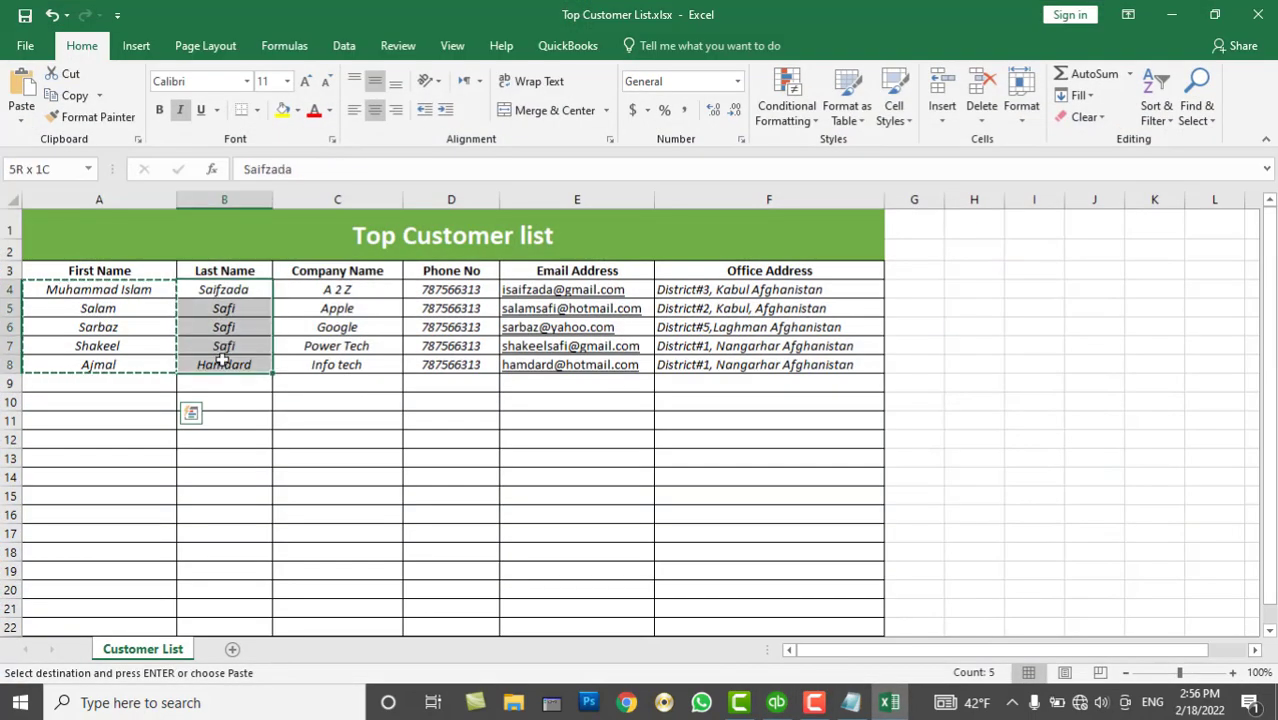
{"action": "key", "text": "ctrl+c"}
{"action": "left_click", "coordinate": [775, 703]}
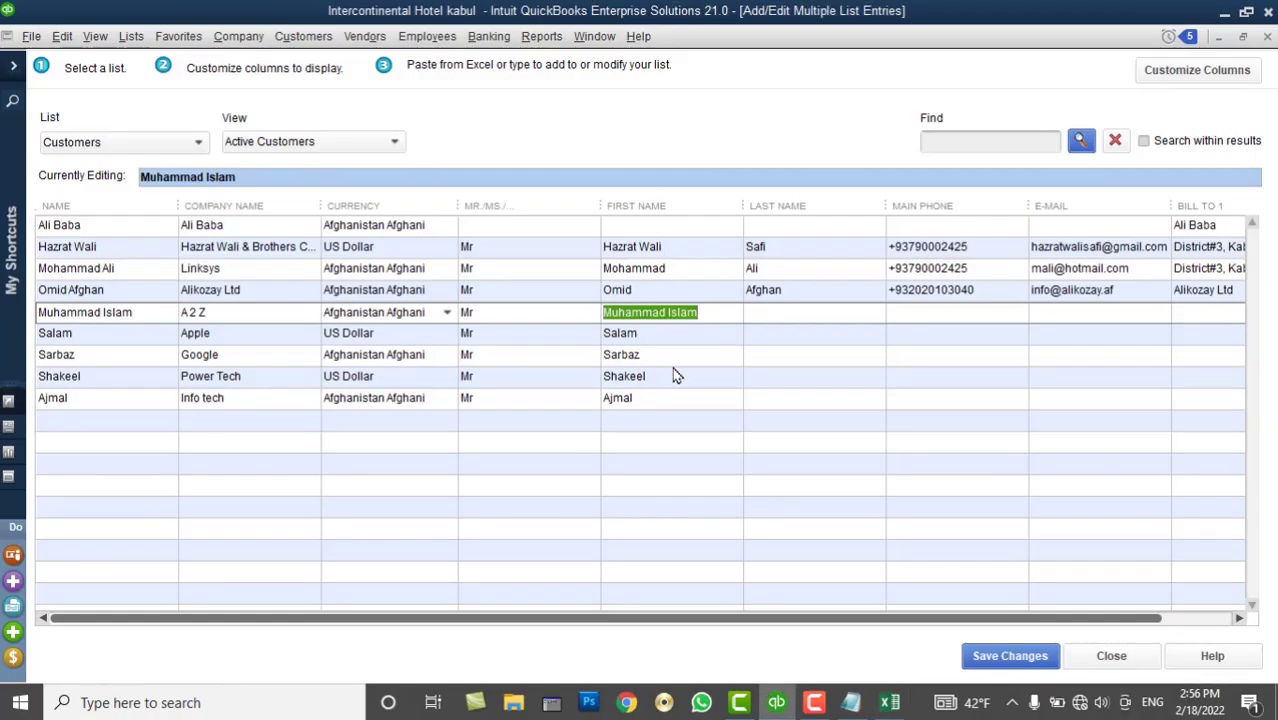
{"action": "left_click", "coordinate": [783, 318]}
{"action": "key", "text": "ctrl+v"}
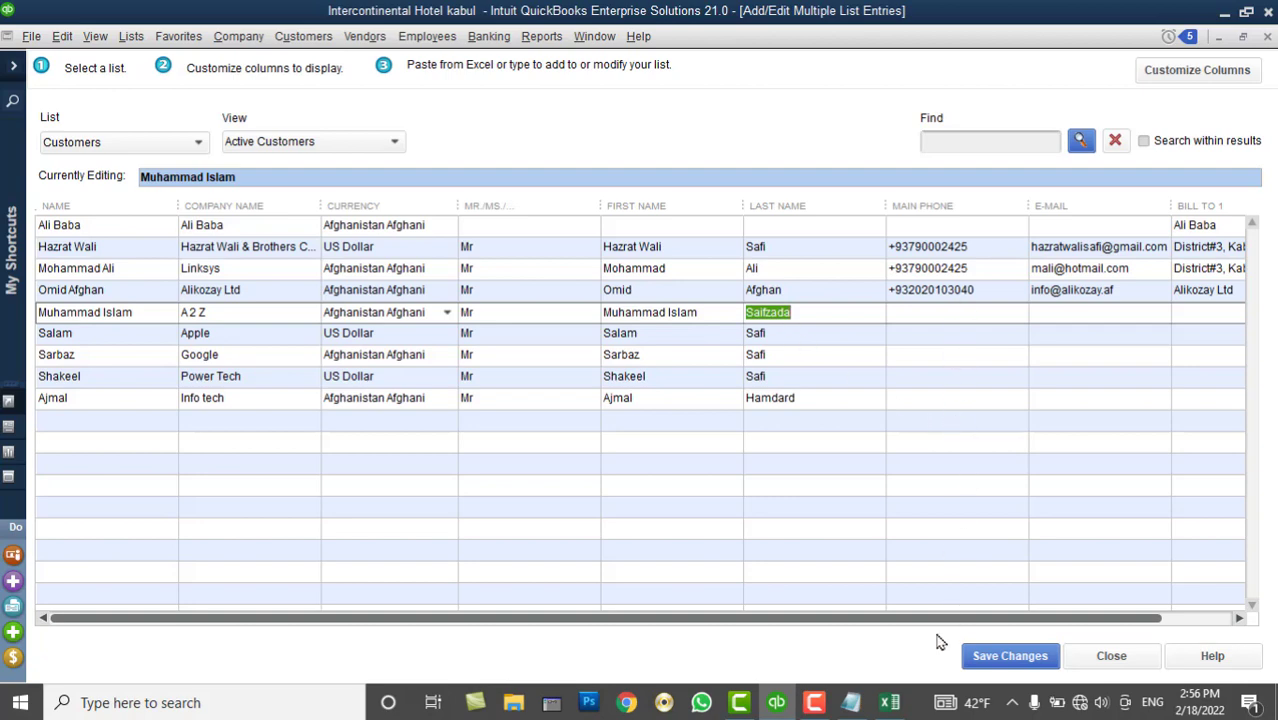
Copy the phone numbers from column D into the new customers' Main Phone column
{"action": "left_click", "coordinate": [889, 703]}
{"action": "left_click_drag", "start_coordinate": [451, 289], "coordinate": [455, 364]}
{"action": "key", "text": "ctrl+c"}
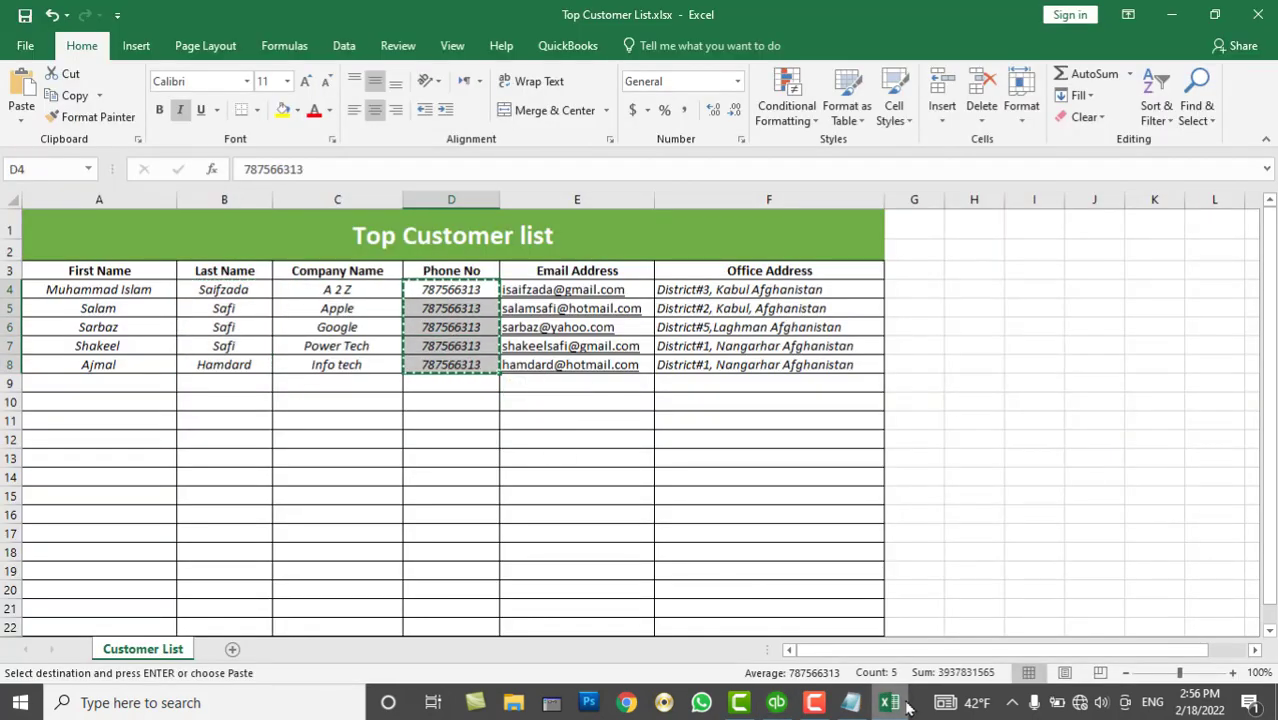
{"action": "left_click", "coordinate": [893, 704]}
{"action": "left_click", "coordinate": [925, 312]}
{"action": "key", "text": "ctrl+v"}
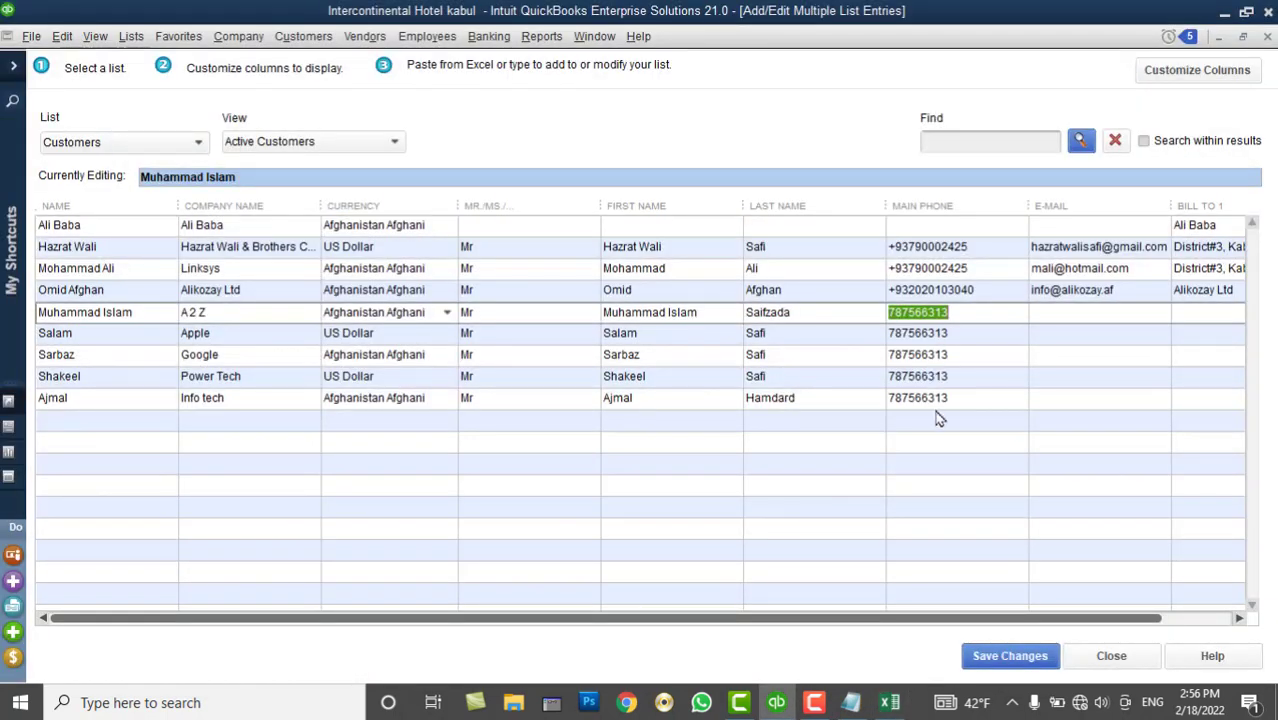
Copy the five e-mail addresses from Excel and select the first new E-mail cell
{"action": "left_click", "coordinate": [889, 703]}
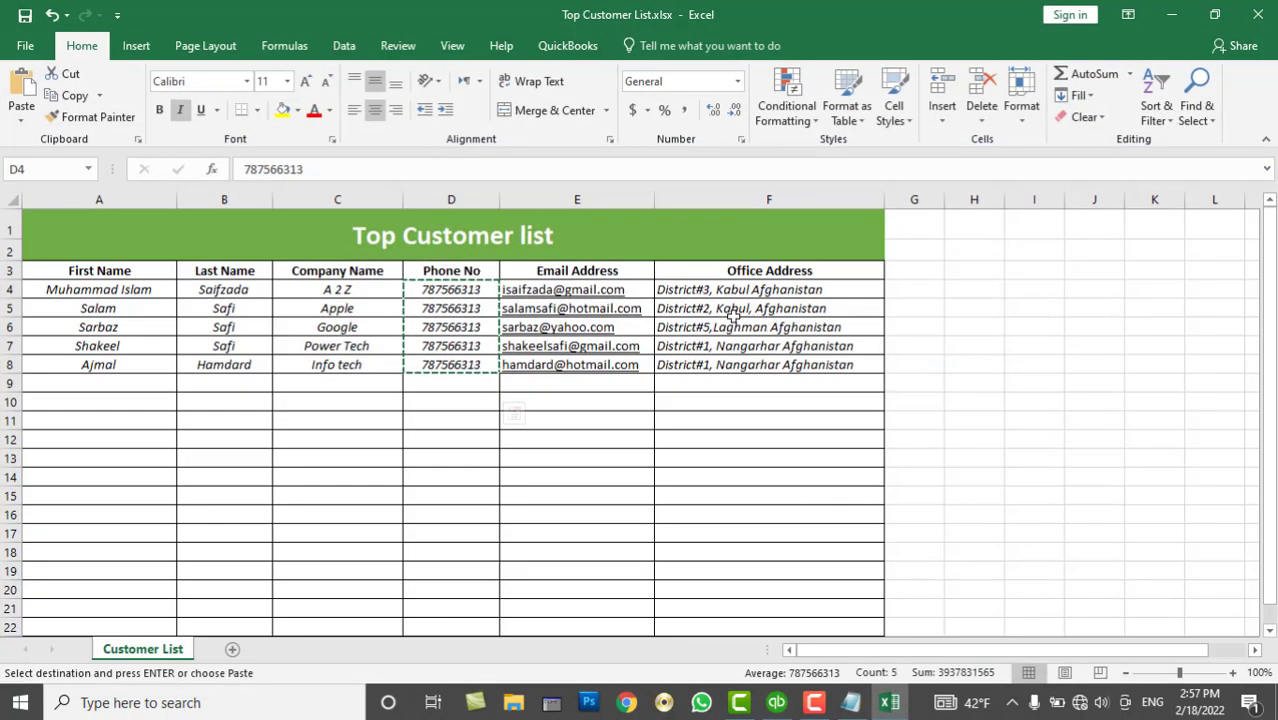
{"action": "left_click_drag", "start_coordinate": [590, 290], "coordinate": [603, 355]}
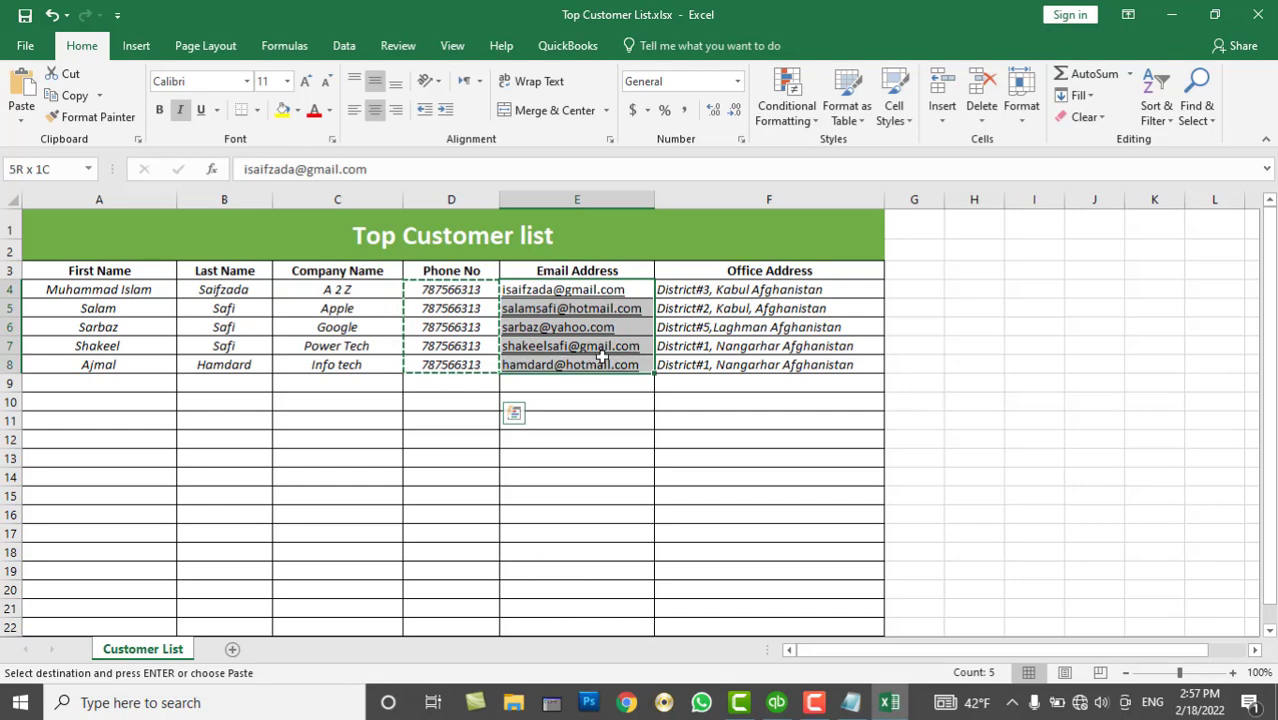
{"action": "key", "text": "ctrl+c"}
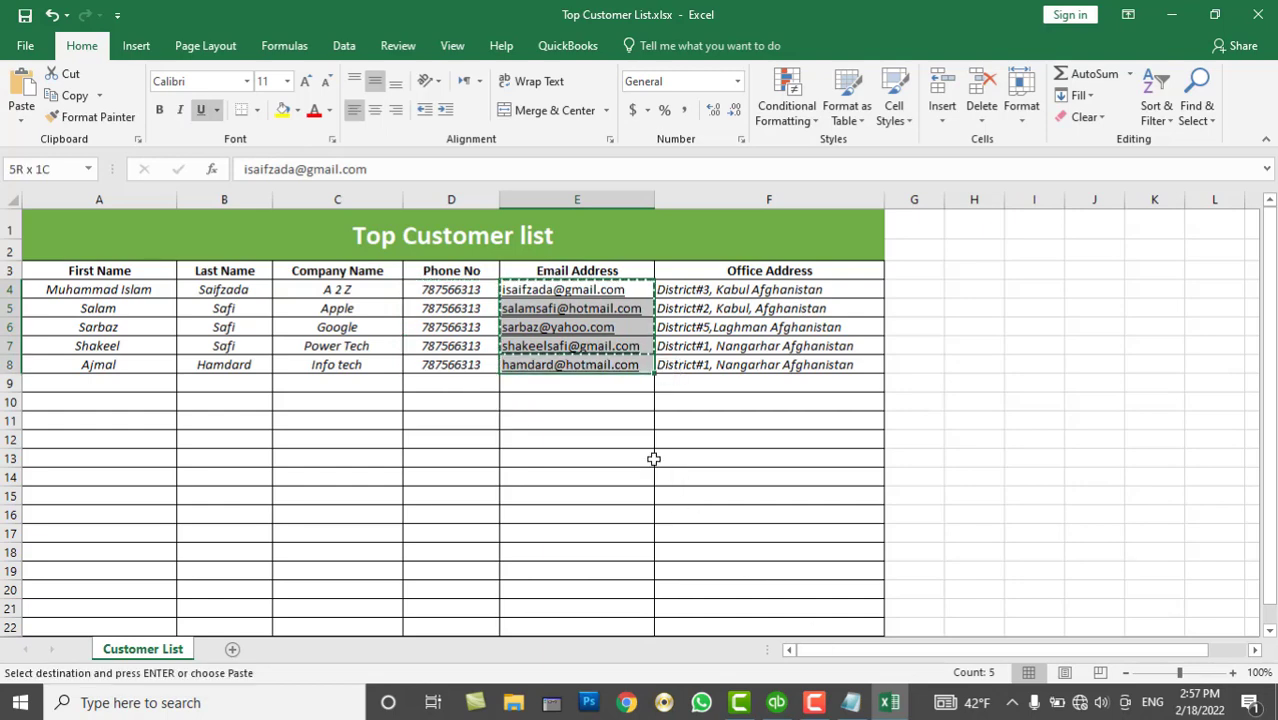
{"action": "left_click", "coordinate": [782, 710]}
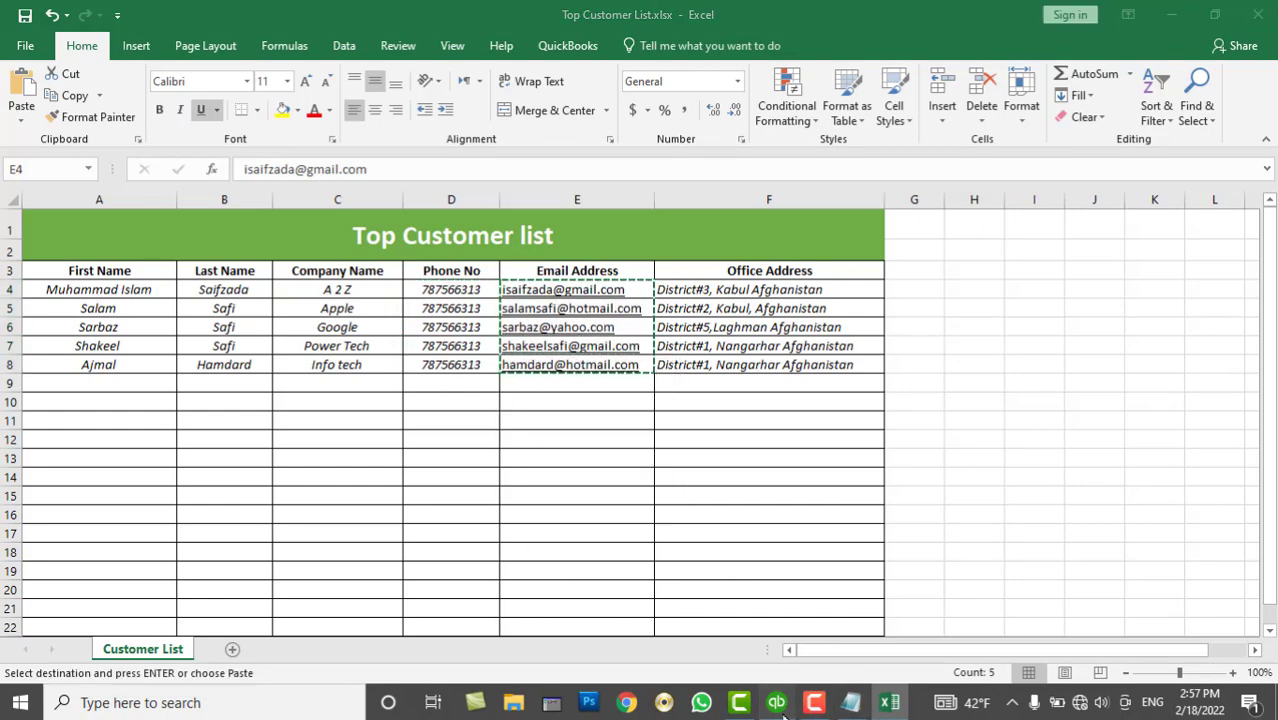
{"action": "left_click", "coordinate": [1067, 317]}
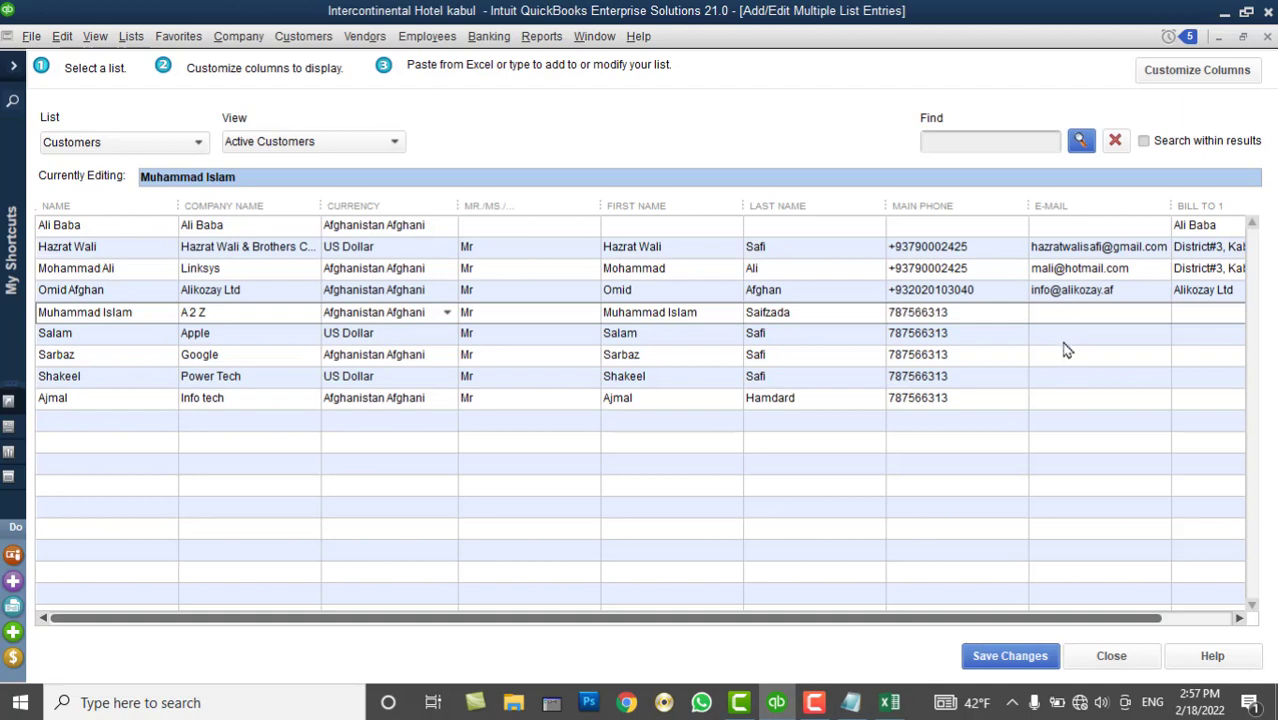
Paste the e-mail addresses into the E-mail column, then copy the five office addresses
{"action": "key", "text": "ctrl+v"}
{"action": "left_click_drag", "start_coordinate": [967, 618], "coordinate": [1038, 622]}
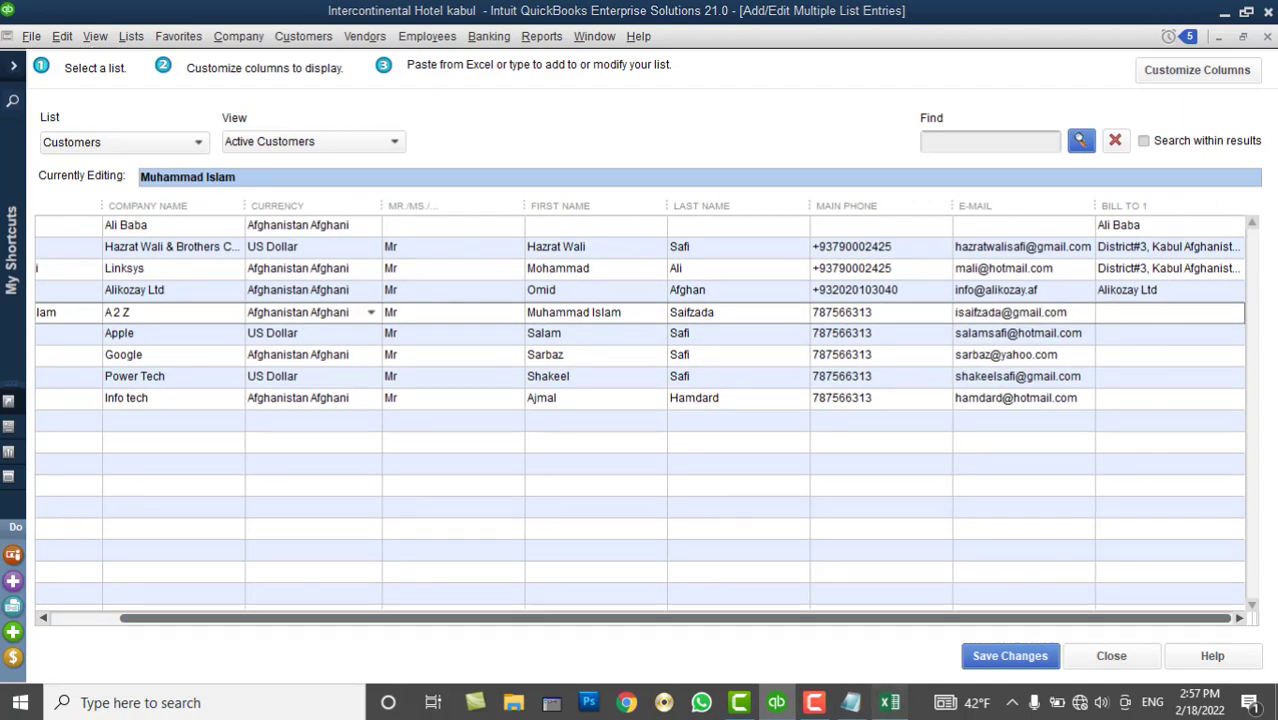
{"action": "left_click", "coordinate": [889, 702]}
{"action": "left_click_drag", "start_coordinate": [815, 290], "coordinate": [806, 365]}
{"action": "key", "text": "ctrl+c"}
{"action": "key", "text": "ctrl+q"}
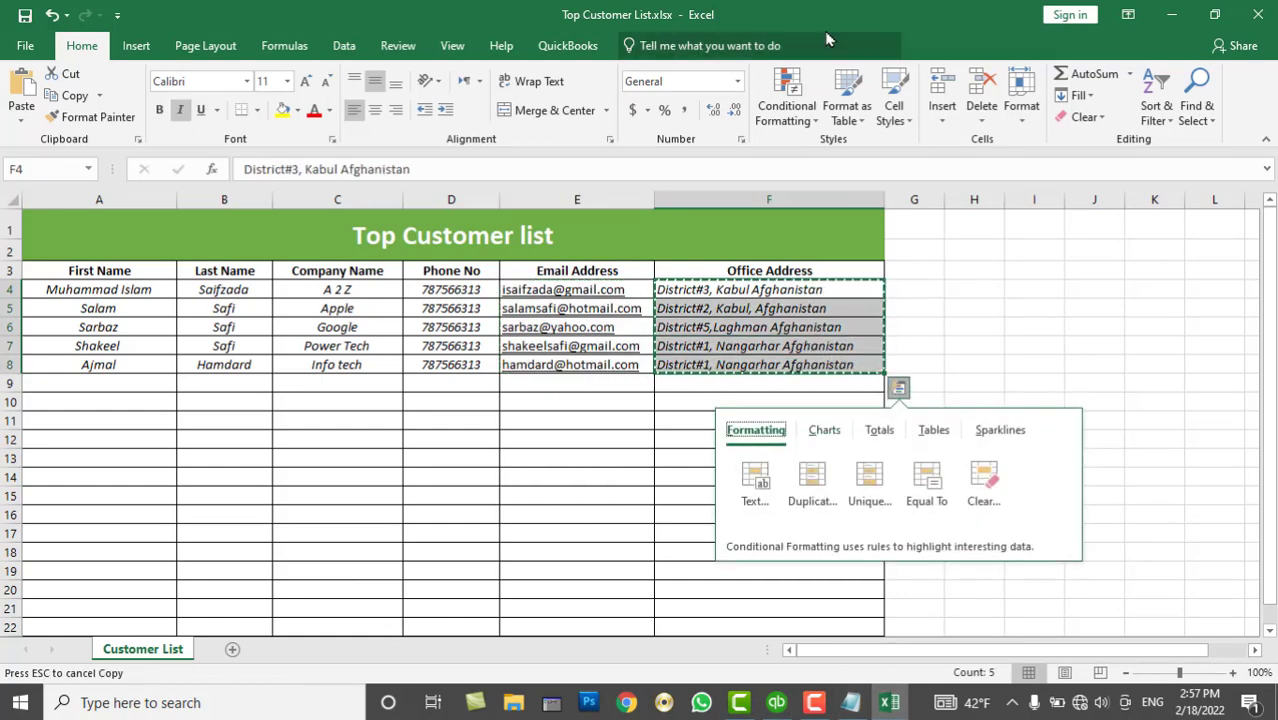
Paste the office addresses into the new customers' Bill To 1 column
{"action": "double_click", "coordinate": [900, 14]}
{"action": "left_click", "coordinate": [1013, 15]}
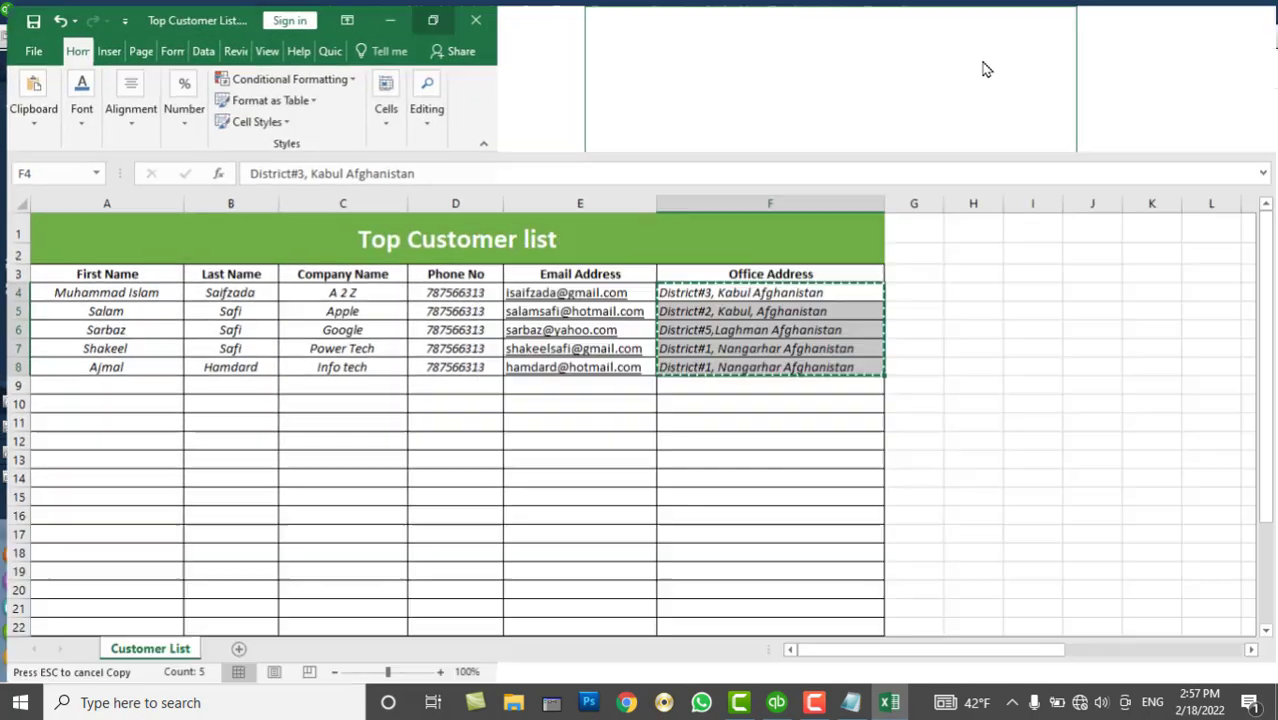
{"action": "left_click", "coordinate": [890, 703]}
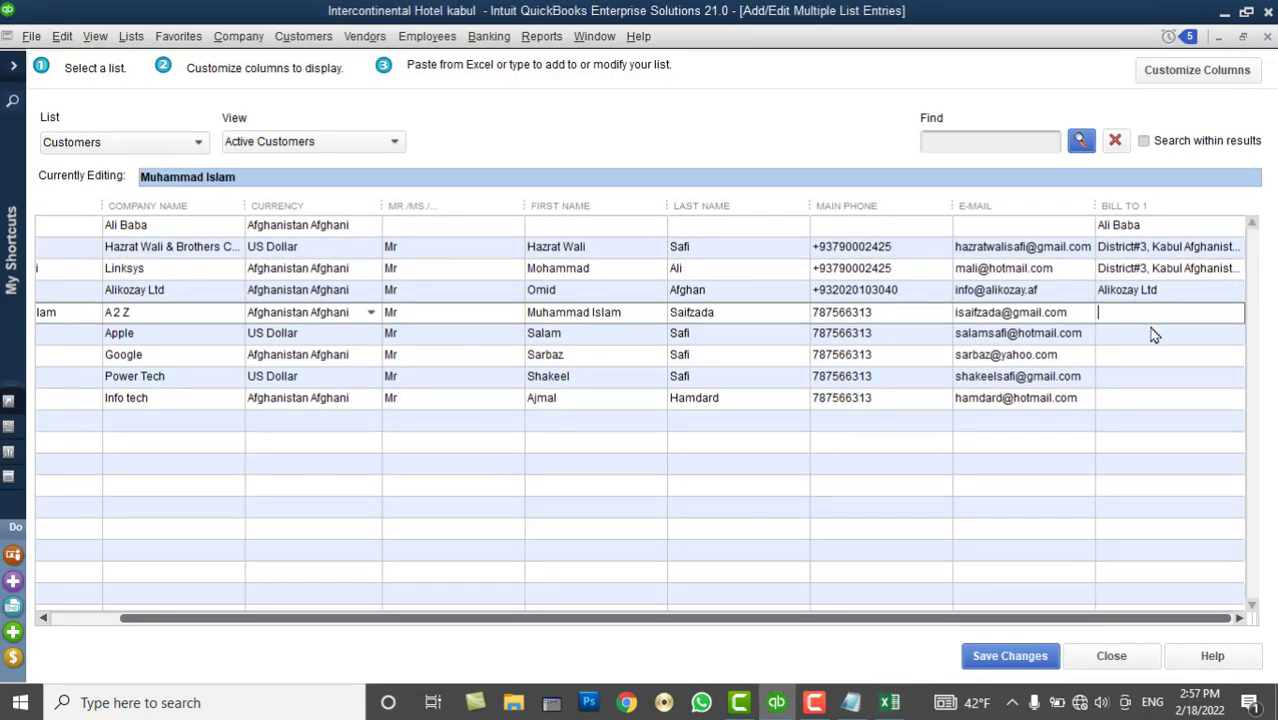
{"action": "key", "text": "ctrl+v"}
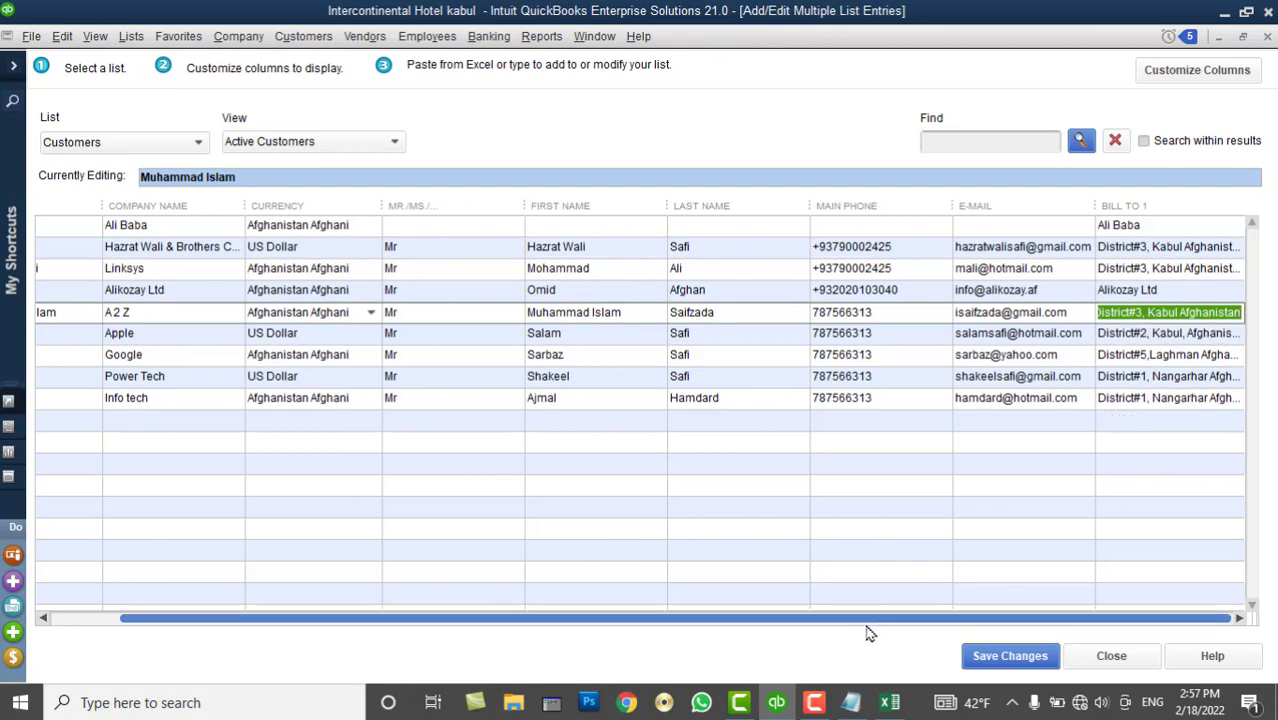
{"action": "mouse_move", "coordinate": [859, 626]}
{"action": "left_mouse_down"}
{"action": "mouse_move", "coordinate": [805, 632]}
{"action": "mouse_move", "coordinate": [590, 581]}
{"action": "left_mouse_up"}
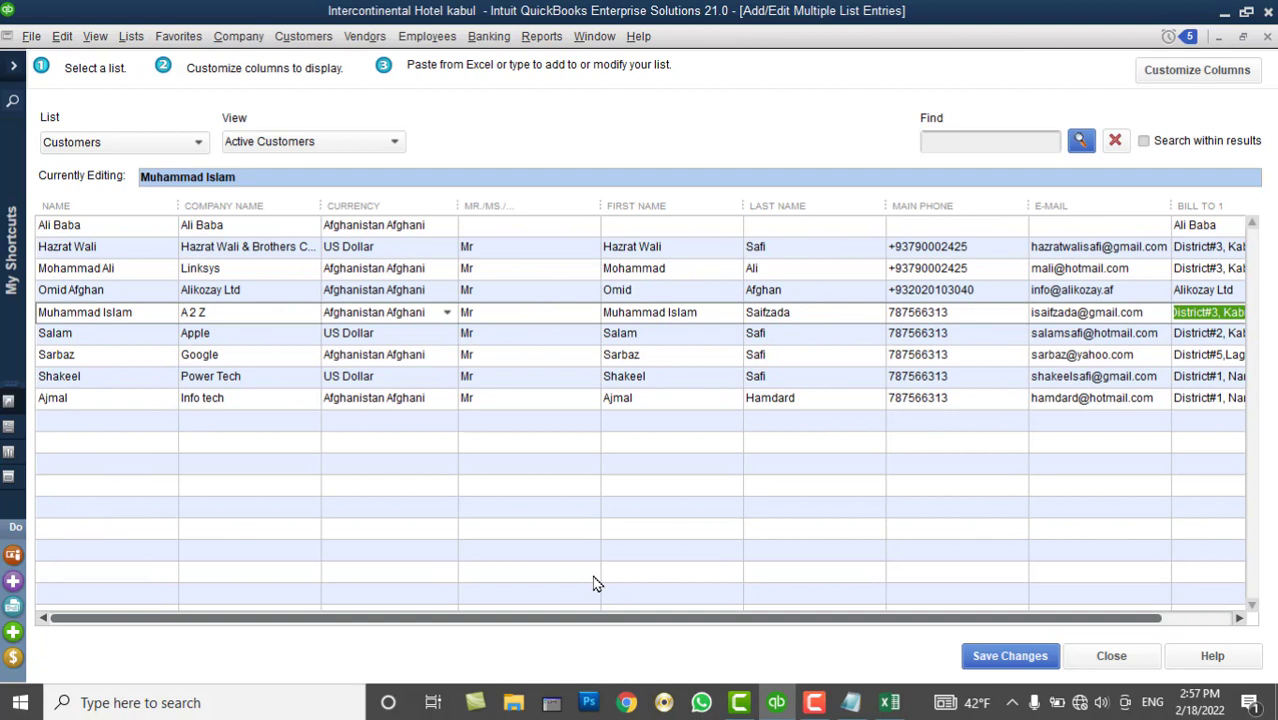
Save the five new customer records, confirm the saved message, and close the Multiple List Entries window
{"action": "left_click", "coordinate": [991, 658]}
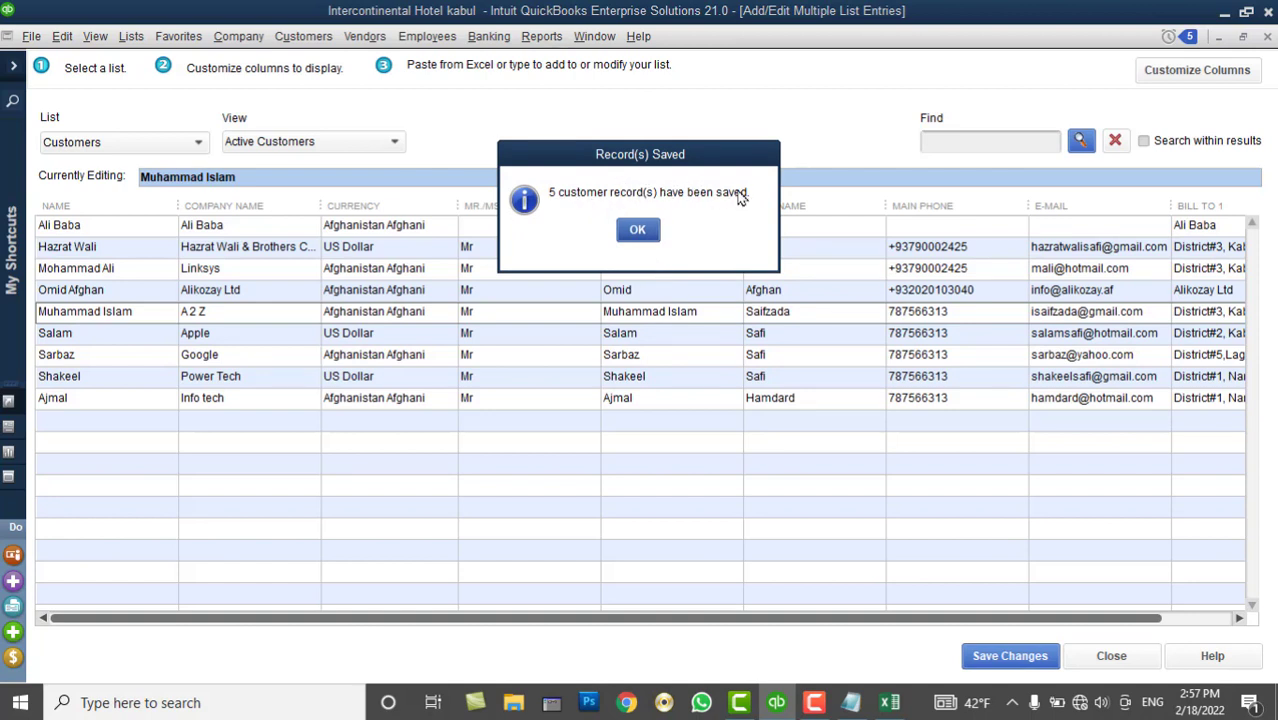
{"action": "left_click", "coordinate": [637, 231]}
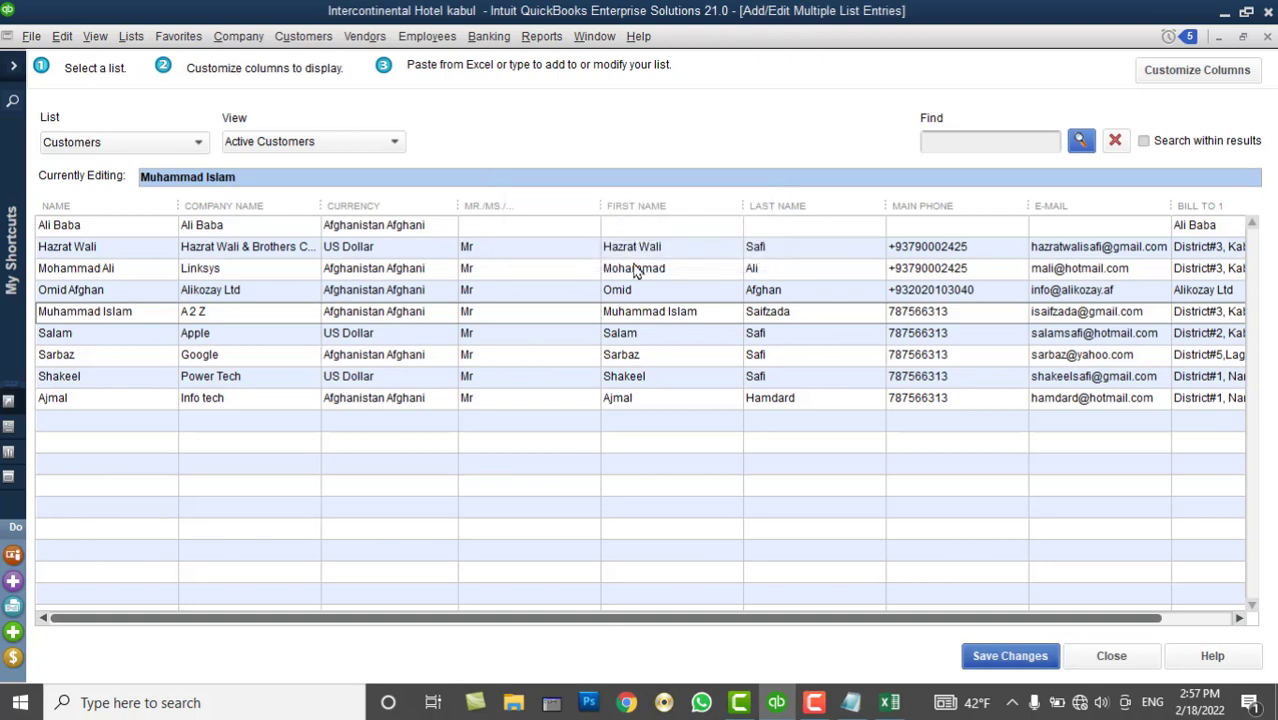
{"action": "left_click", "coordinate": [1114, 662]}
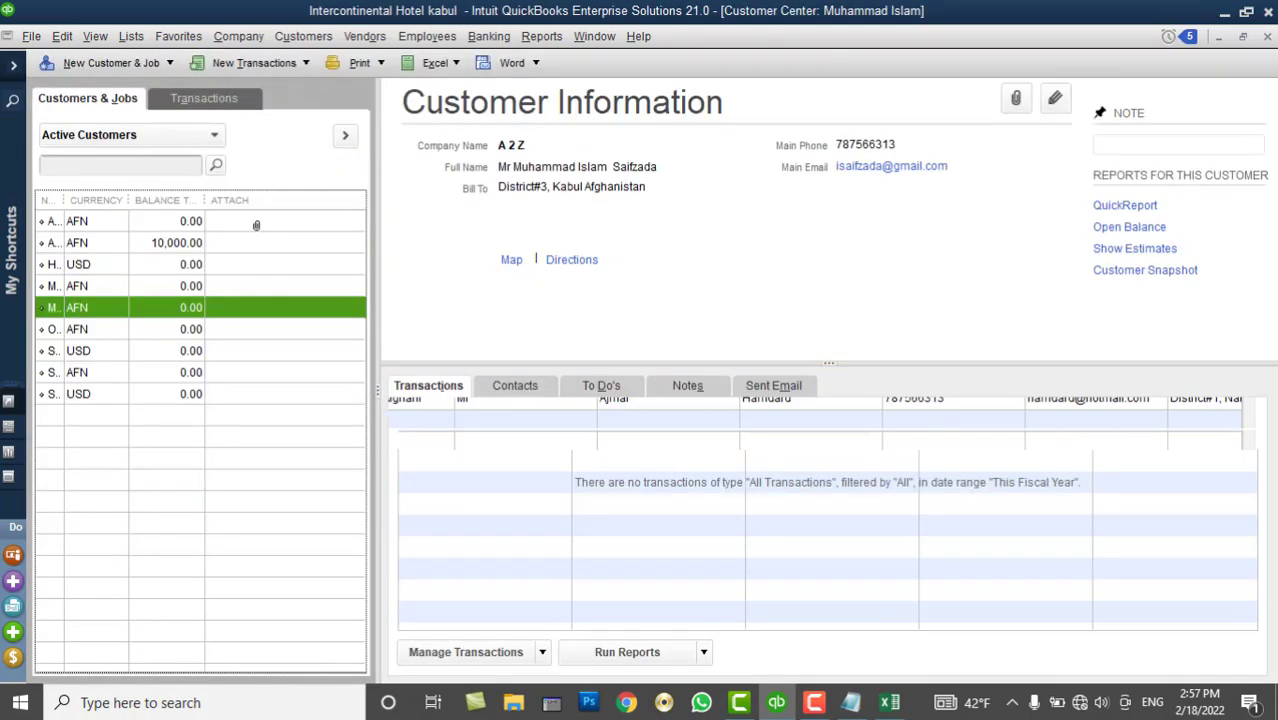
Widen the Name and Currency columns in the Customer Center so full customer names show
{"action": "left_click_drag", "start_coordinate": [65, 200], "coordinate": [158, 240]}
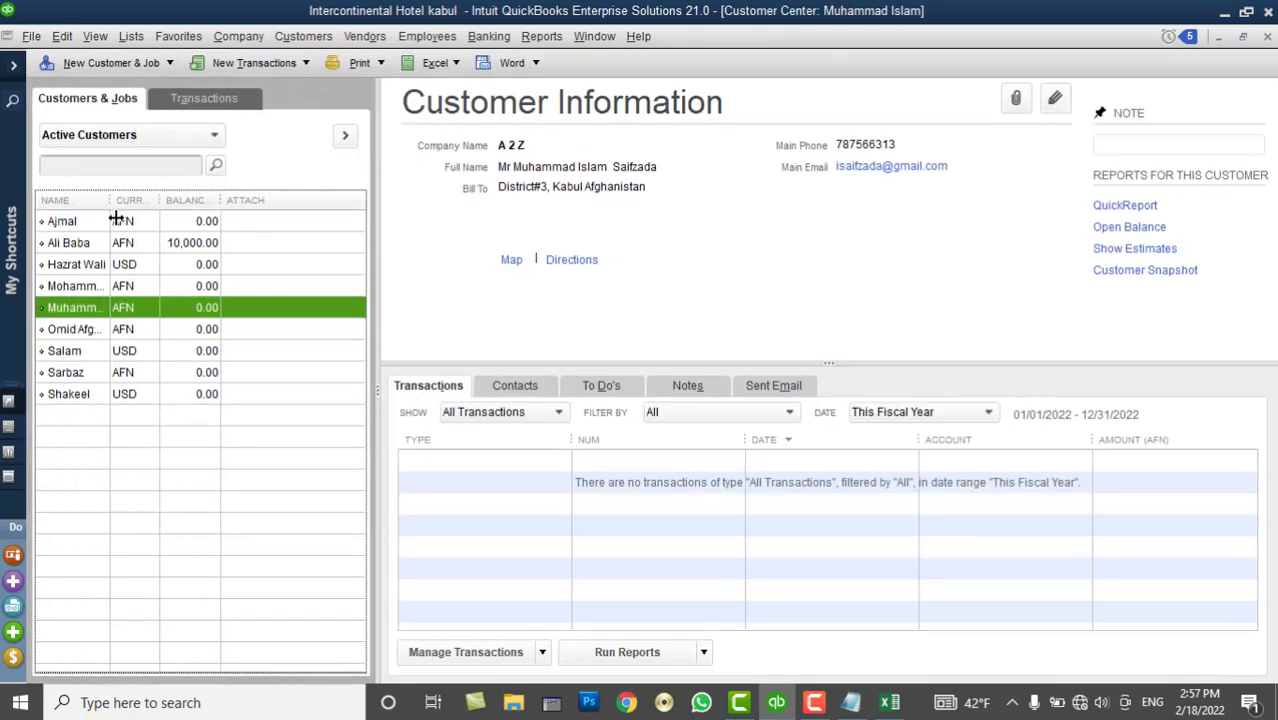
{"action": "left_click_drag", "start_coordinate": [190, 200], "coordinate": [233, 213]}
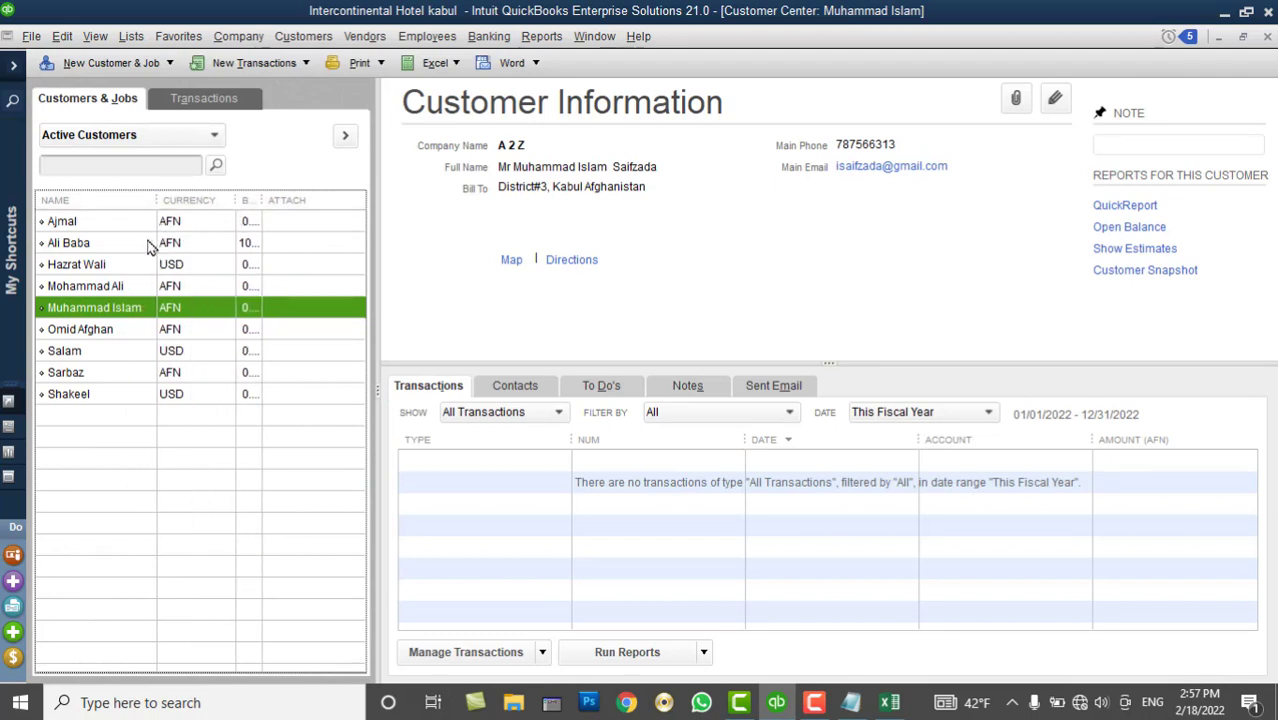
{"action": "left_click_drag", "start_coordinate": [156, 200], "coordinate": [166, 203]}
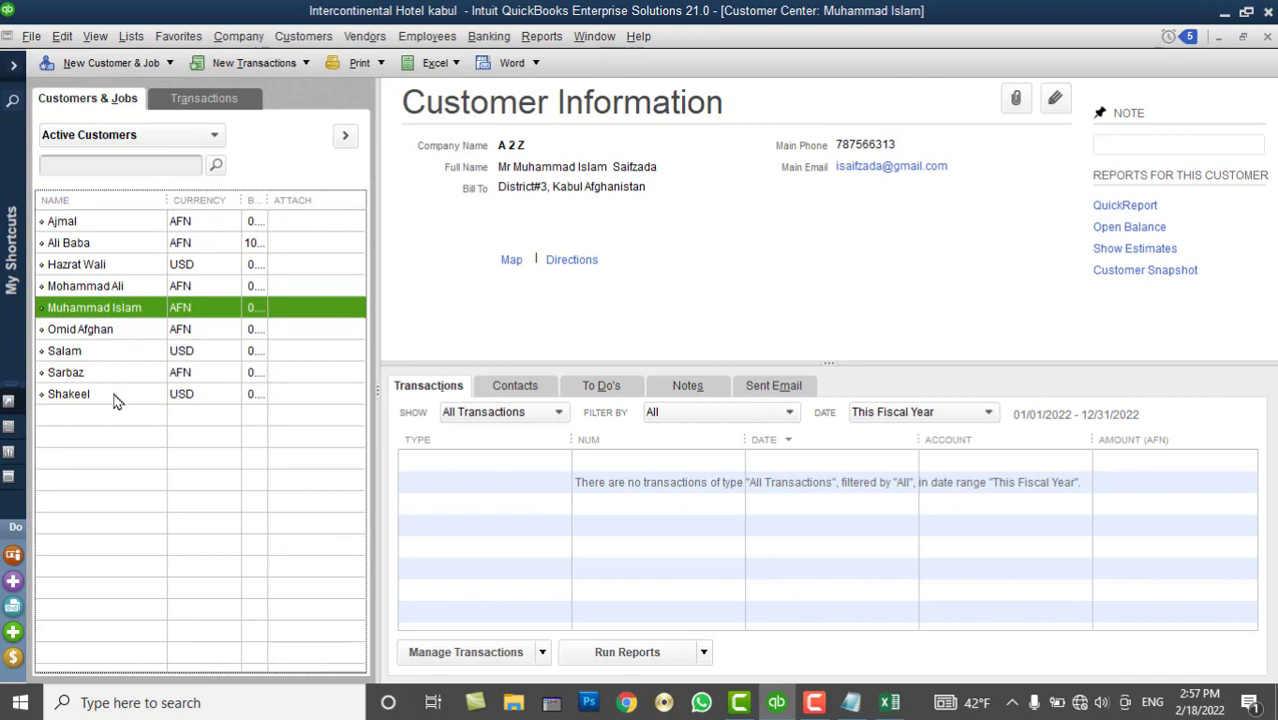
Minimize QuickBooks and refresh the Windows desktop
{"action": "left_click", "coordinate": [777, 702]}
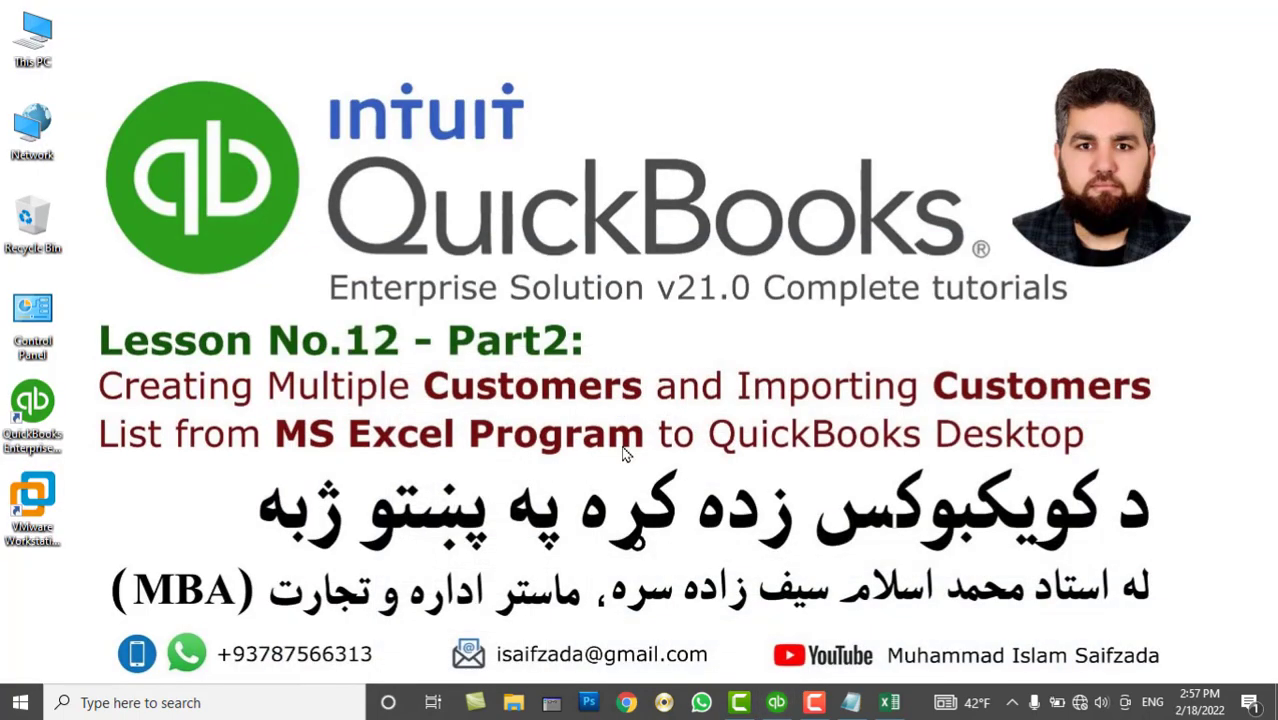
{"action": "right_click", "coordinate": [437, 175]}
{"action": "left_click", "coordinate": [515, 218]}
Drag selection rectangles across the desktop over the Lesson No.12 – Part2 wallpaper
{"action": "mouse_move", "coordinate": [90, 24]}
{"action": "left_mouse_down"}
{"action": "mouse_move", "coordinate": [1044, 348]}
{"action": "mouse_move", "coordinate": [1045, 370]}
{"action": "mouse_move", "coordinate": [1038, 356]}
{"action": "left_mouse_up"}
{"action": "left_click_drag", "start_coordinate": [1036, 352], "coordinate": [1016, 362]}
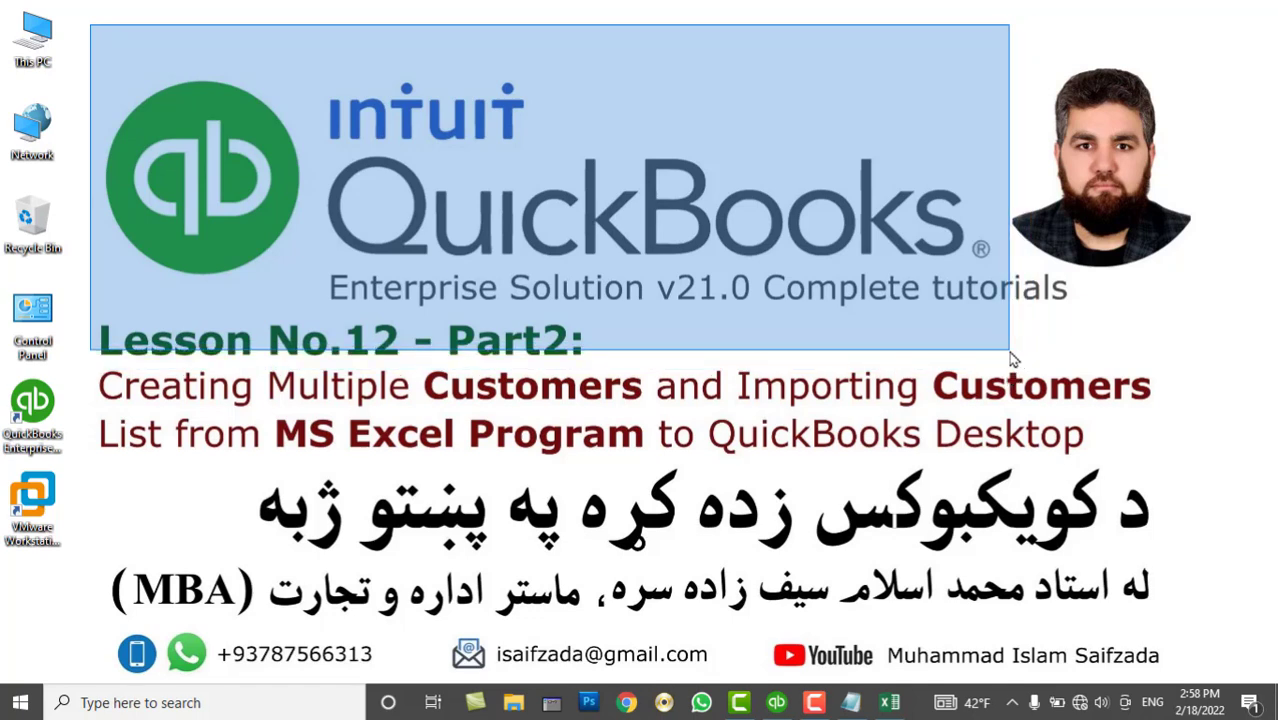
{"action": "left_click_drag", "start_coordinate": [1016, 362], "coordinate": [985, 367]}
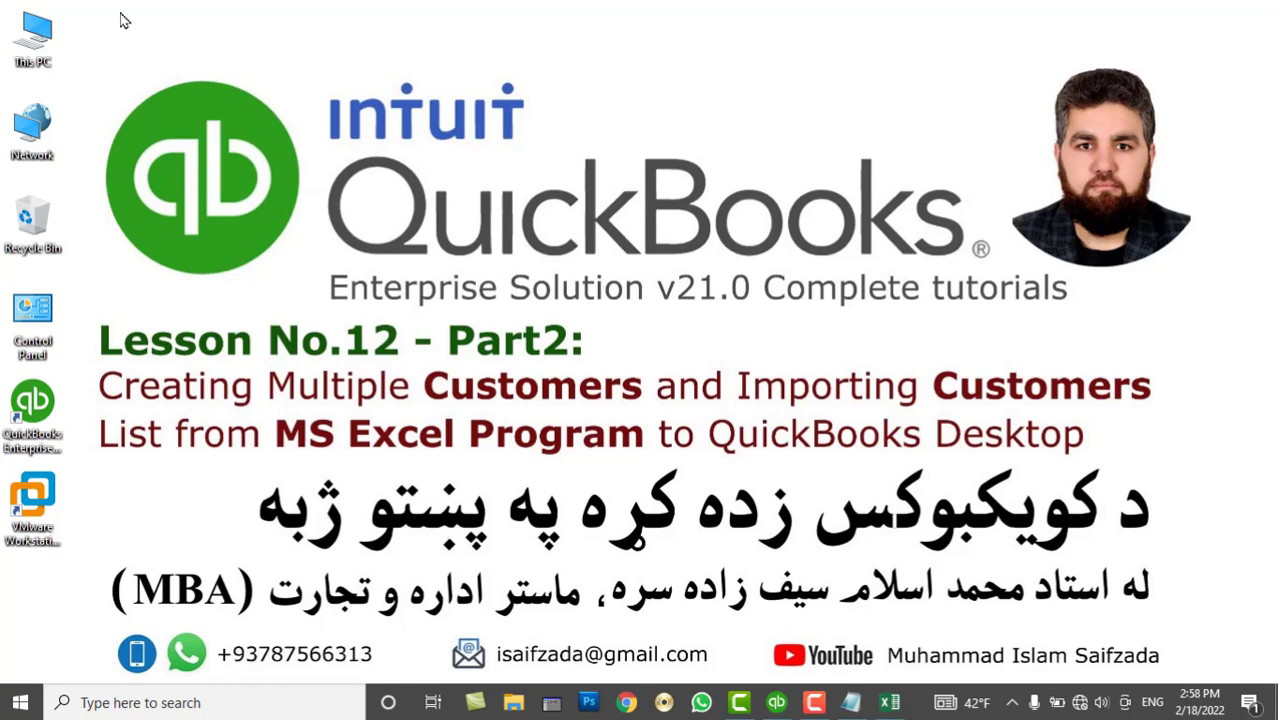
{"action": "mouse_move", "coordinate": [88, 2]}
{"action": "left_mouse_down"}
{"action": "mouse_move", "coordinate": [981, 500]}
{"action": "mouse_move", "coordinate": [1218, 580]}
{"action": "left_mouse_up"}
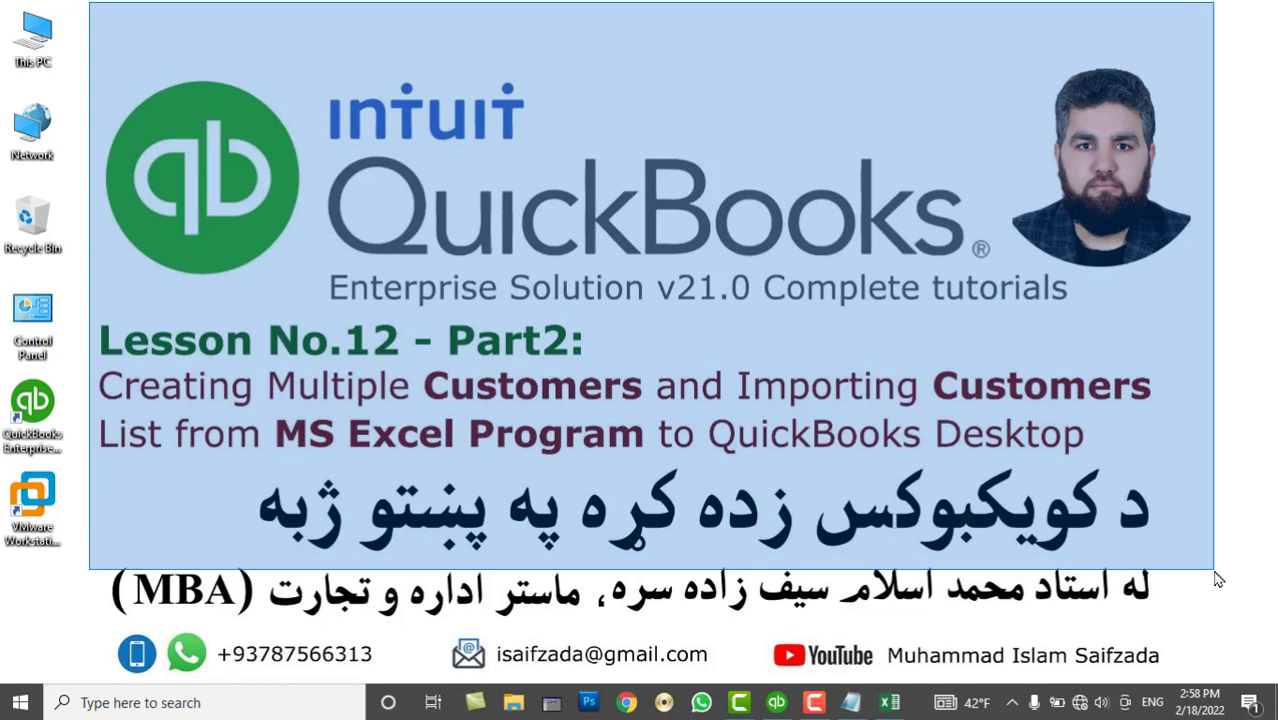
{"action": "left_click_drag", "start_coordinate": [1218, 580], "coordinate": [1216, 578]}
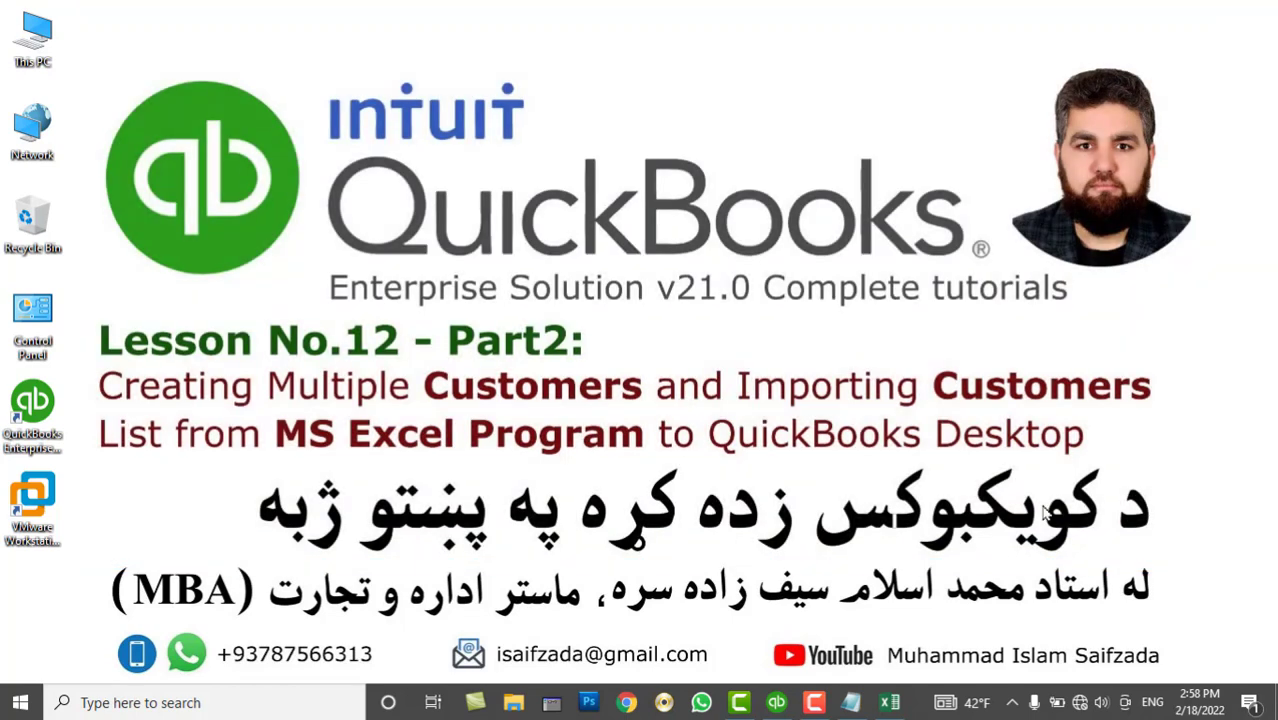